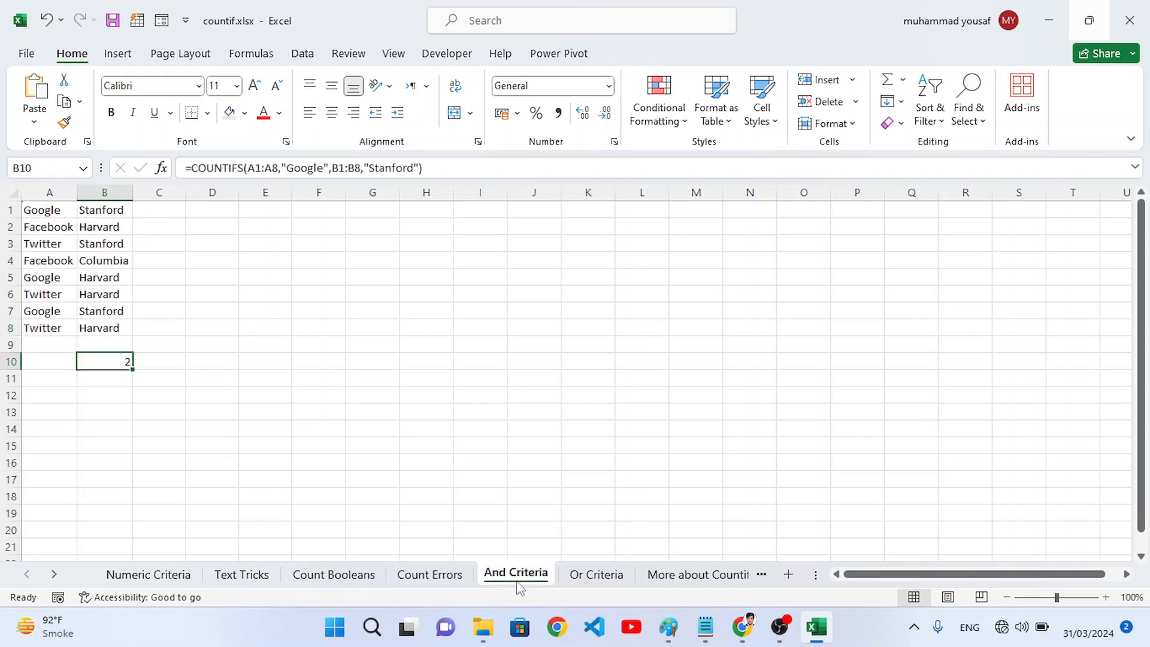
Step: Look at the Or Criteria worksheet briefly, and open the Numeric Criteria worksheet
{"action": "left_click", "coordinate": [595, 575]}
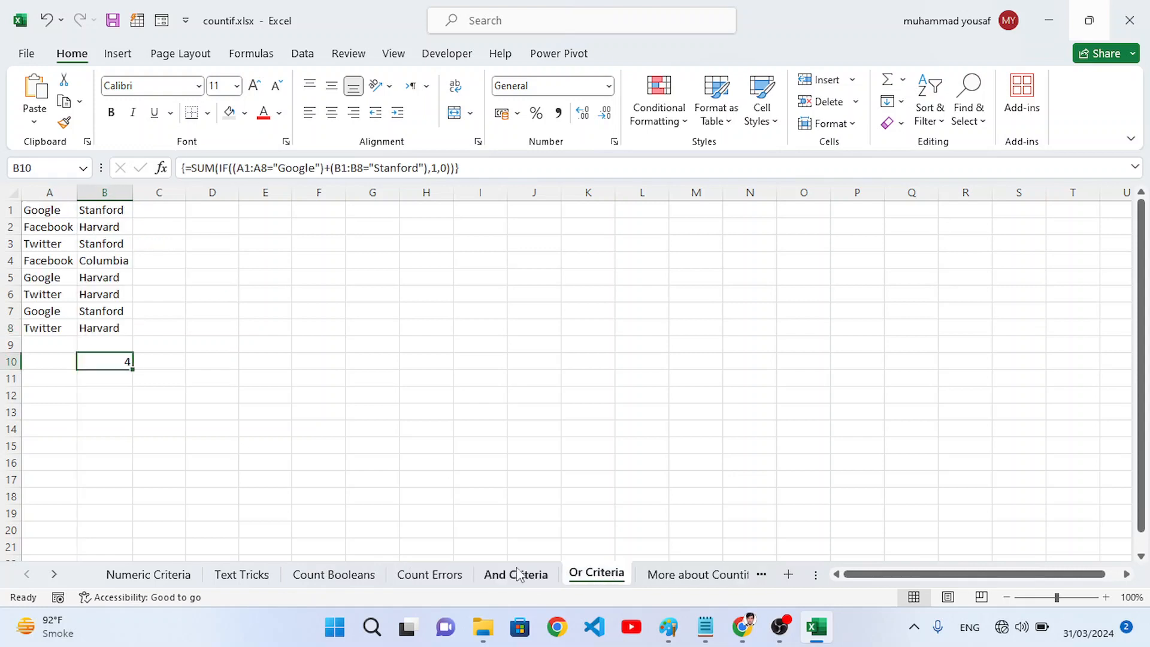
{"action": "left_click", "coordinate": [203, 494]}
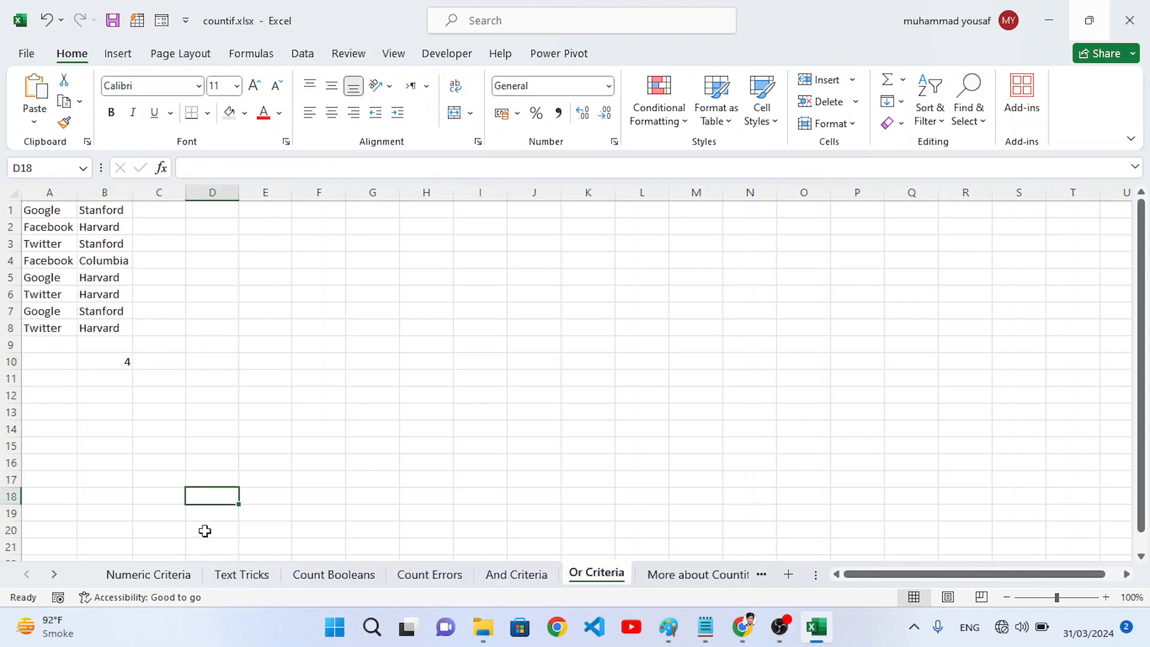
{"action": "left_click", "coordinate": [171, 574]}
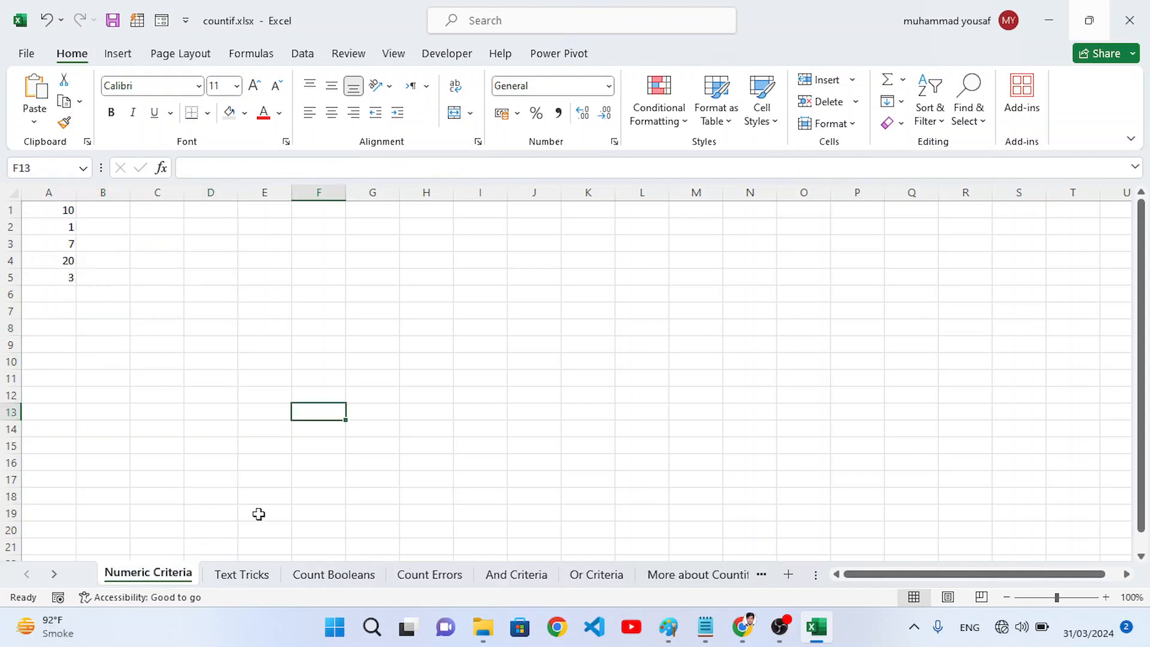
{"action": "left_click", "coordinate": [171, 370]}
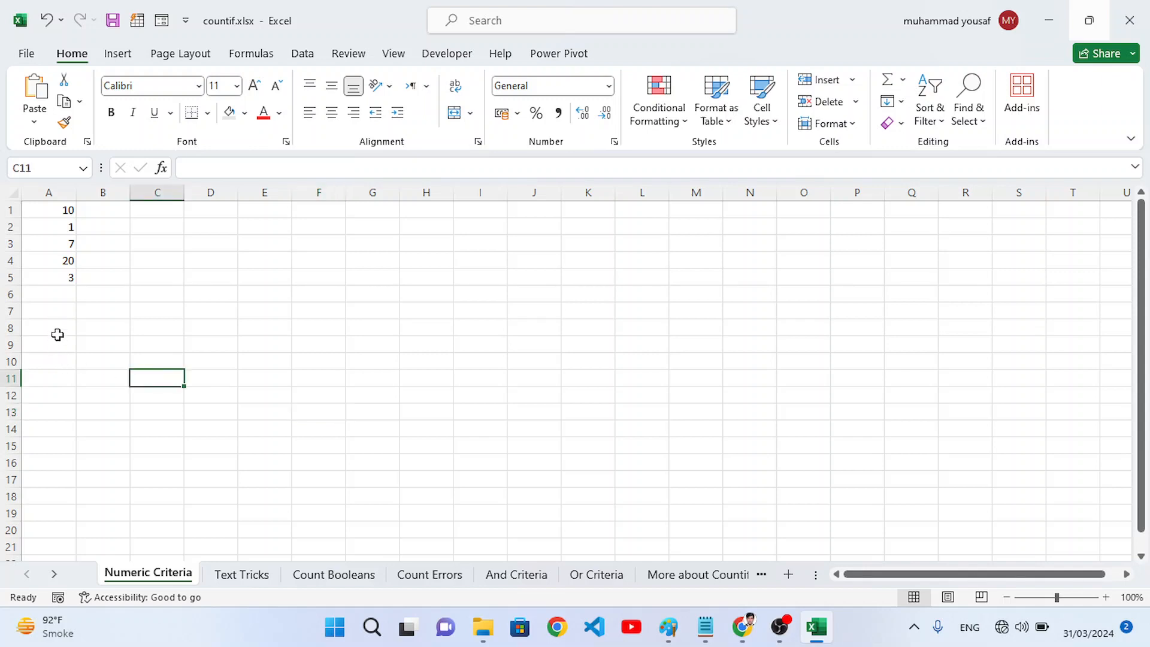
Step: Examine the numbers in A1:A5 of the Numeric Criteria sheet, especially the value in A4
{"action": "left_click_drag", "start_coordinate": [59, 210], "coordinate": [66, 278]}
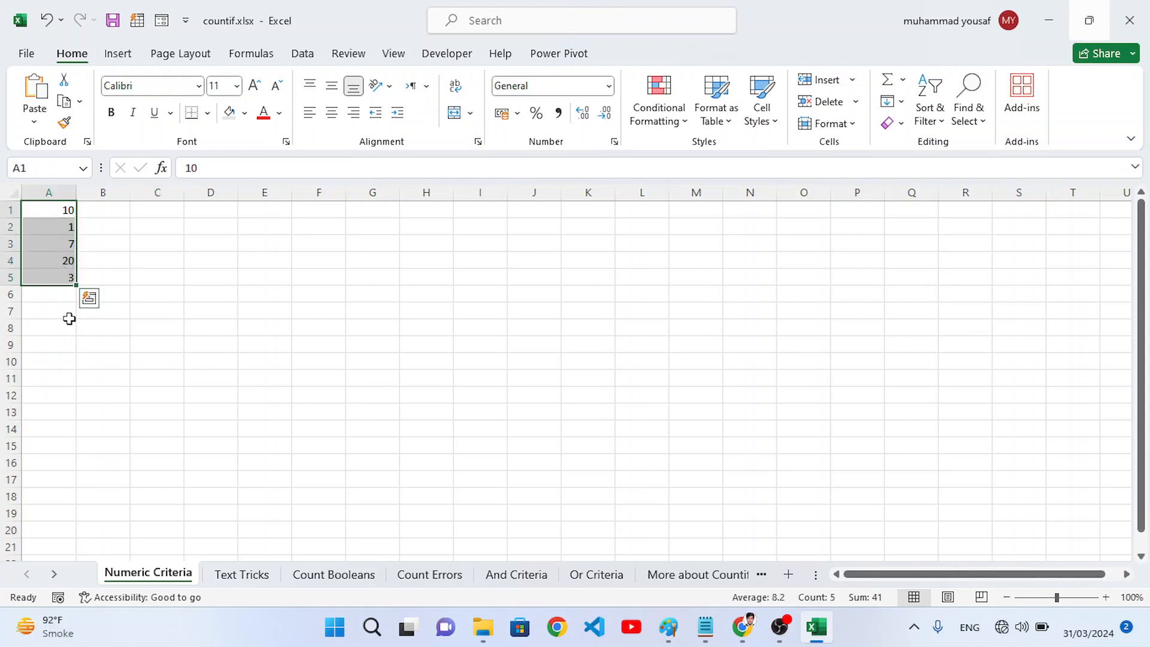
{"action": "left_click", "coordinate": [68, 315]}
{"action": "left_click", "coordinate": [55, 260]}
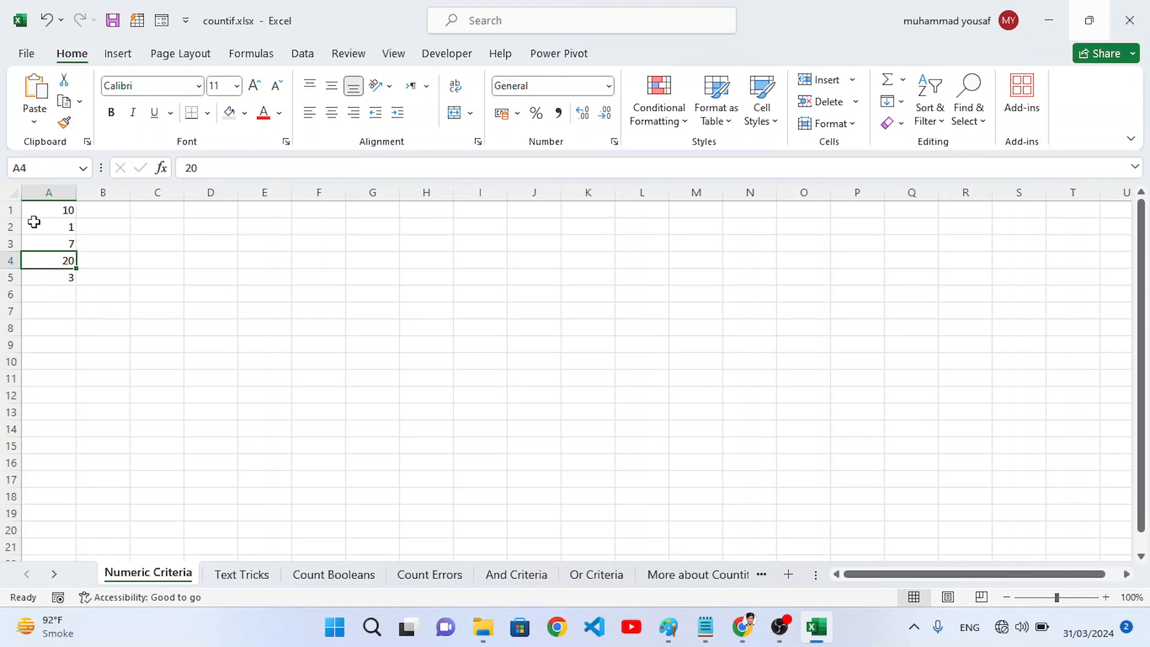
{"action": "left_click_drag", "start_coordinate": [42, 210], "coordinate": [54, 268]}
{"action": "left_click", "coordinate": [71, 329]}
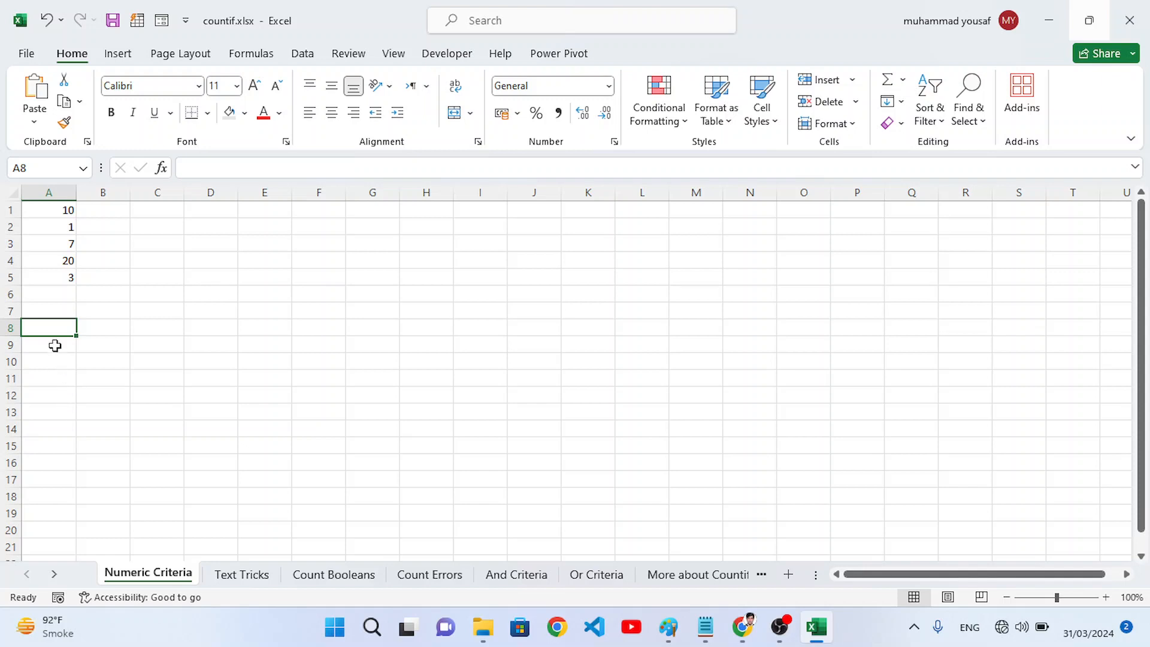
{"action": "left_click", "coordinate": [60, 293]}
{"action": "left_click", "coordinate": [66, 260]}
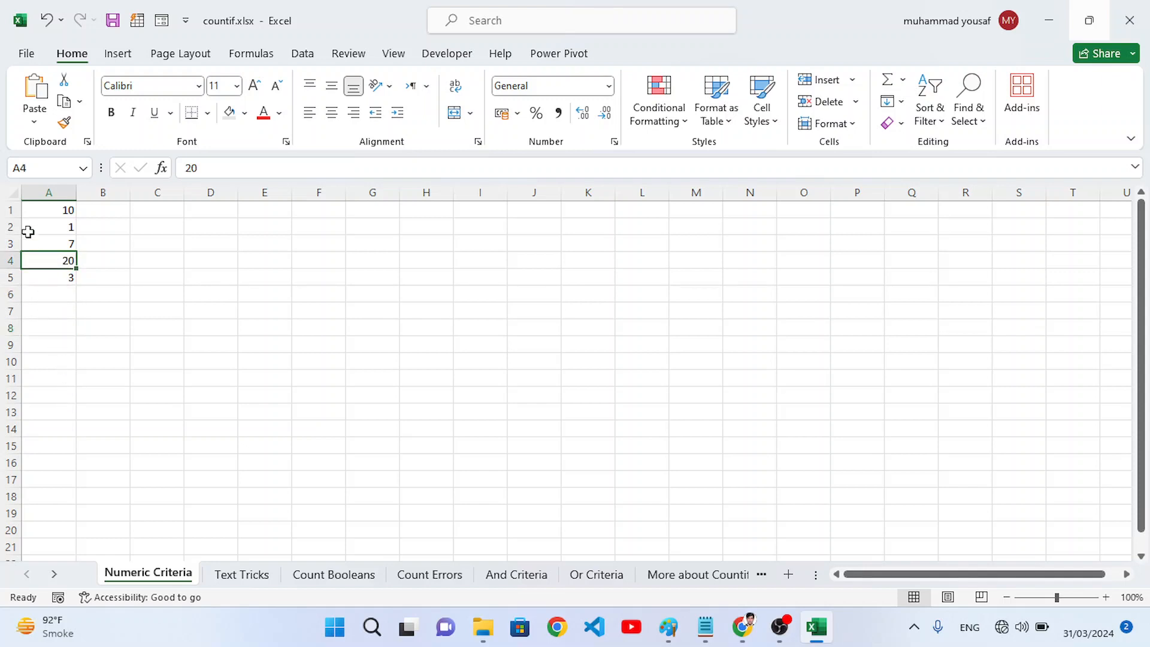
{"action": "left_click_drag", "start_coordinate": [52, 210], "coordinate": [61, 266]}
{"action": "left_click", "coordinate": [59, 296]}
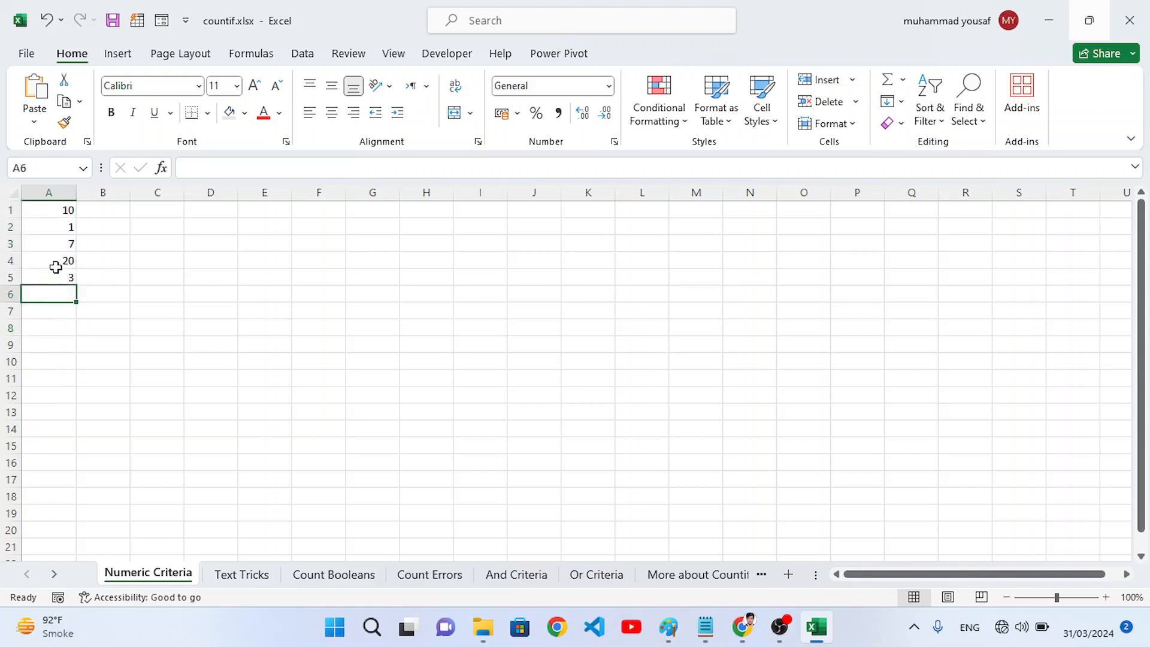
{"action": "left_click", "coordinate": [50, 261]}
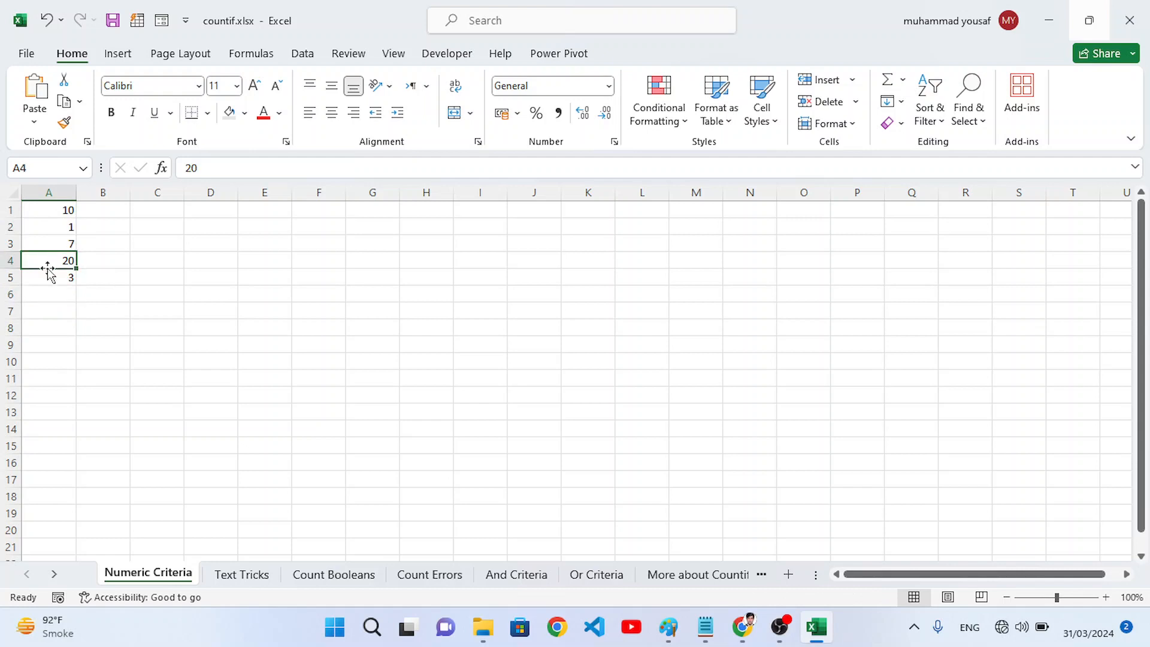
Step: Enter =COUNTIF(A1:A5,20) in cell A10 to count the cells equal to 20
{"action": "left_click", "coordinate": [45, 357]}
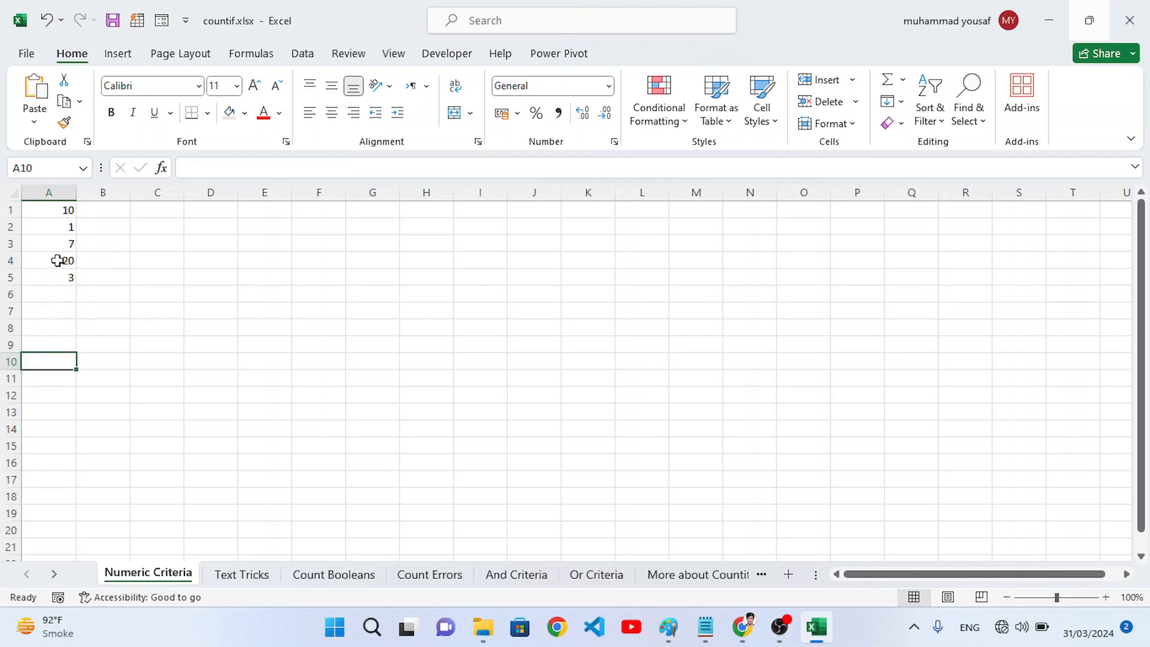
{"action": "type", "text": "=coun"}
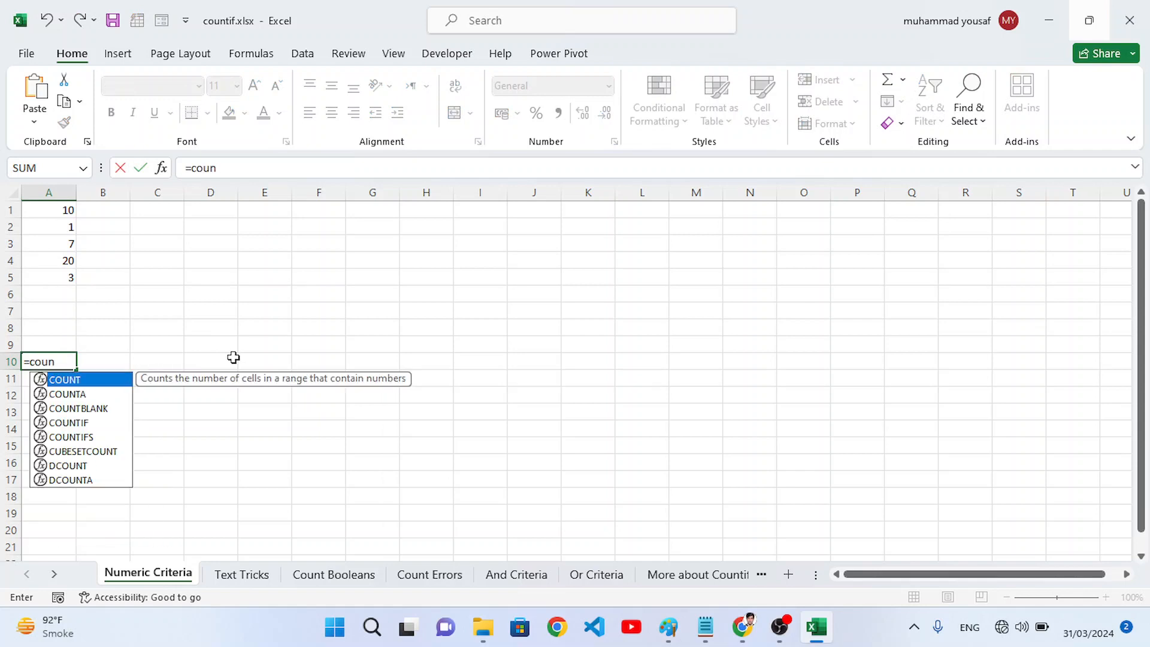
{"action": "type", "text": "t"}
{"action": "key", "text": "Down"}
{"action": "key", "text": "Down"}
{"action": "key", "text": "Down"}
{"action": "key", "text": "Tab"}
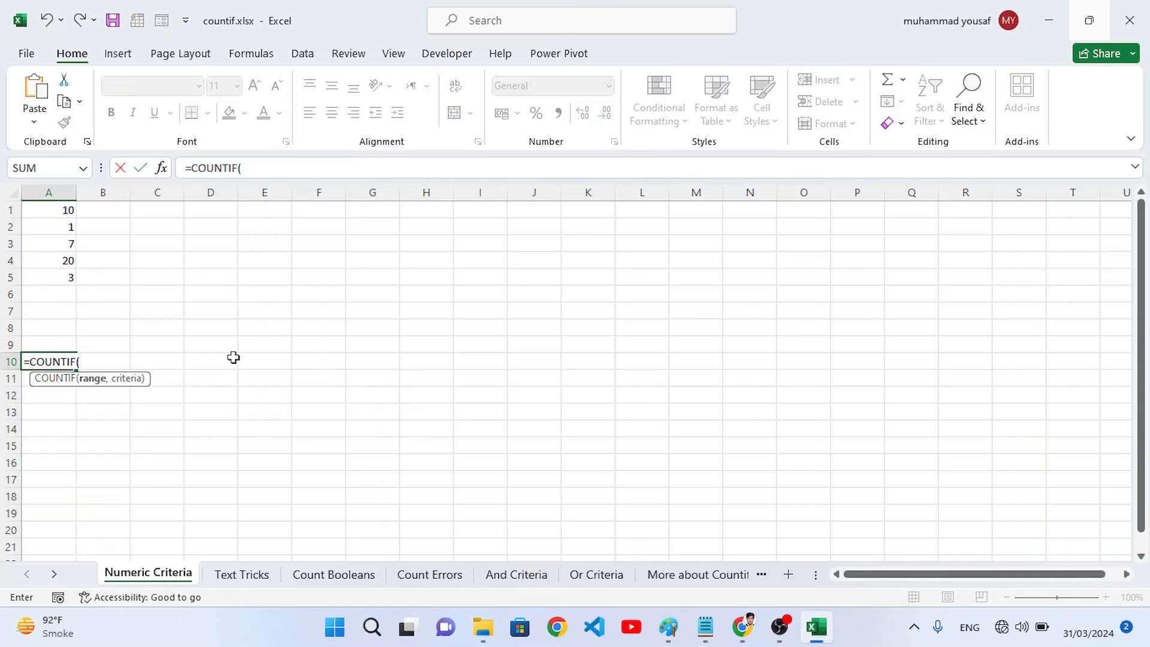
{"action": "left_click_drag", "start_coordinate": [64, 213], "coordinate": [63, 273]}
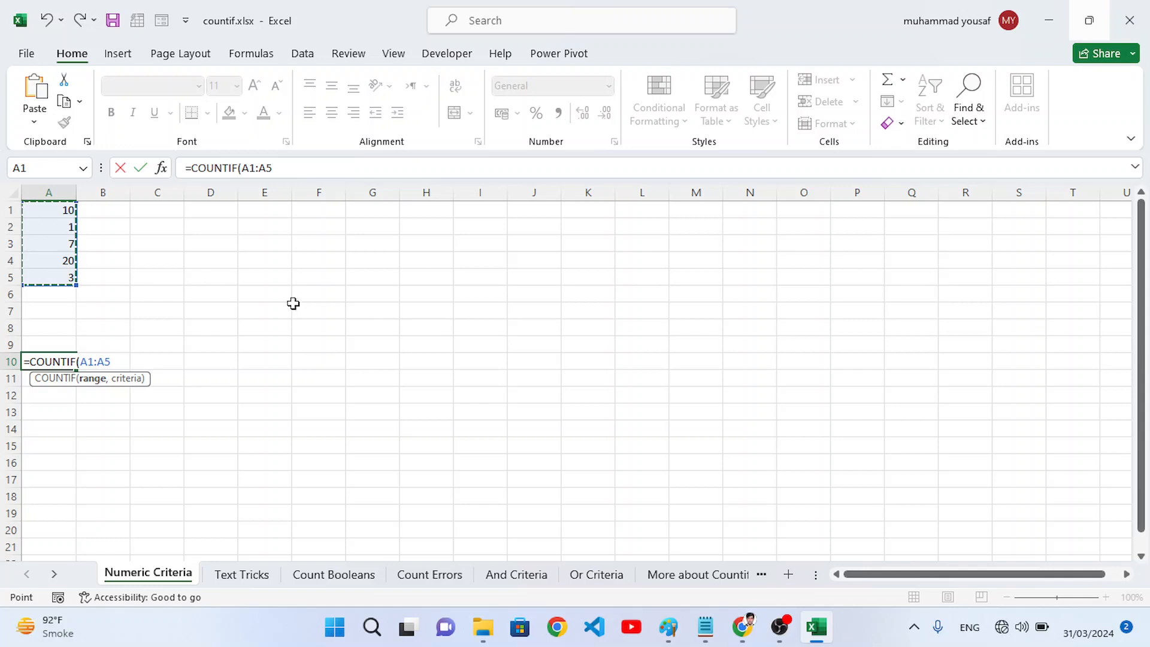
{"action": "type", "text": ",20"}
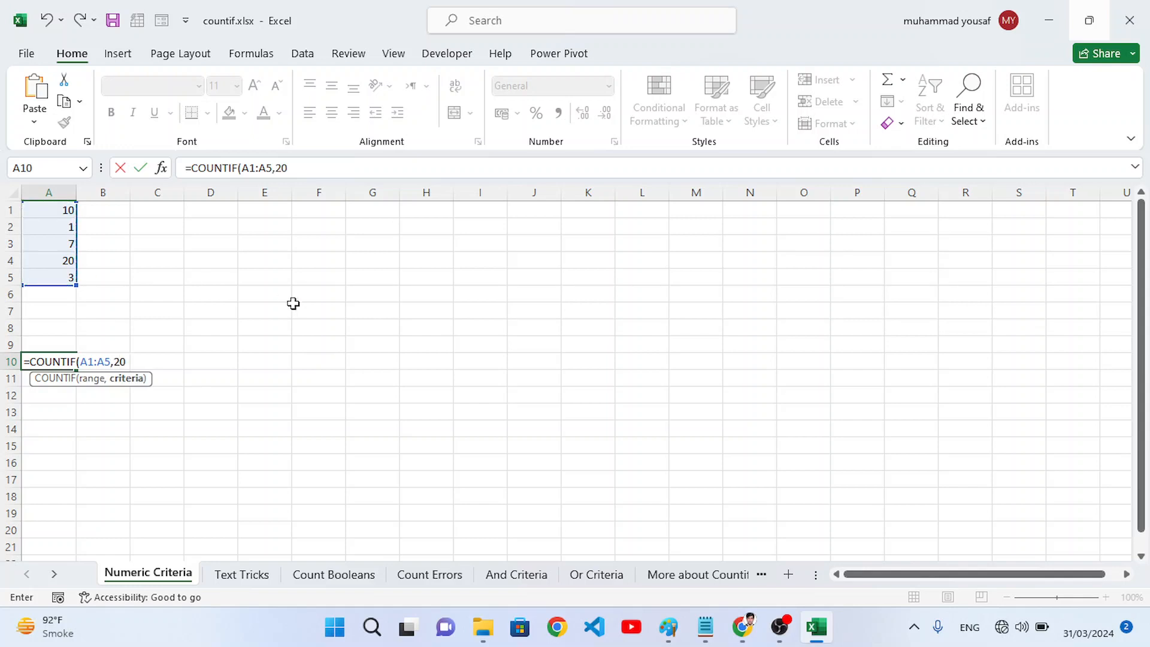
{"action": "type", "text": ")"}
{"action": "key", "text": "Return"}
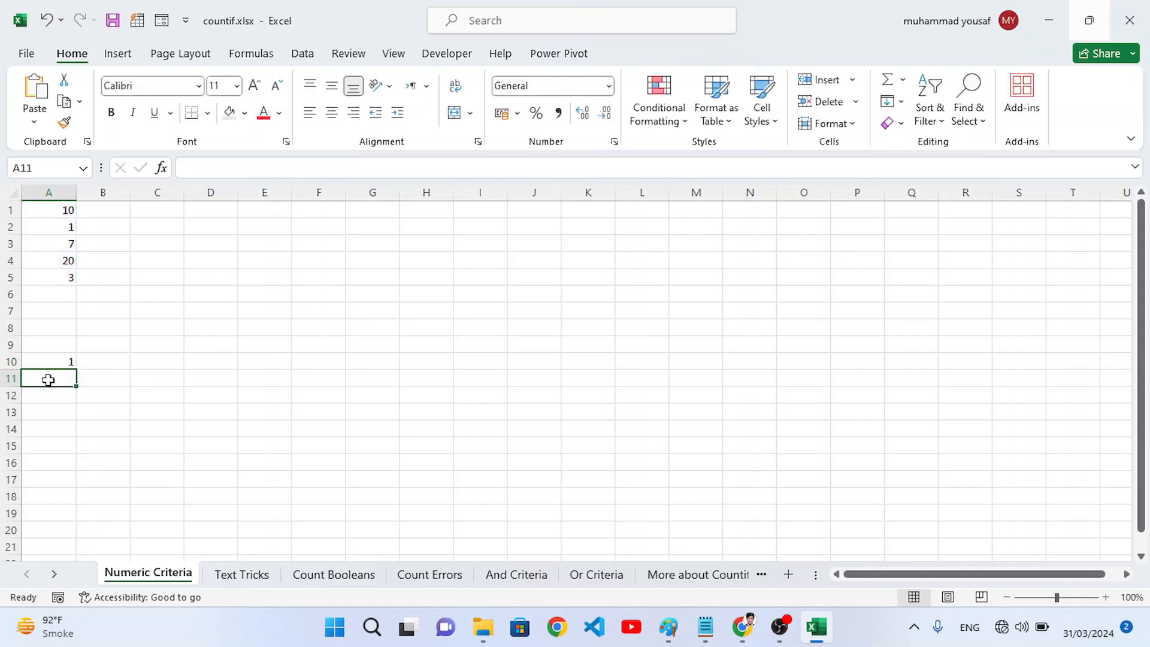
Step: Change the criterion of the COUNTIF formula in A10 to ">7" so it counts values greater than 7
{"action": "left_click", "coordinate": [61, 358]}
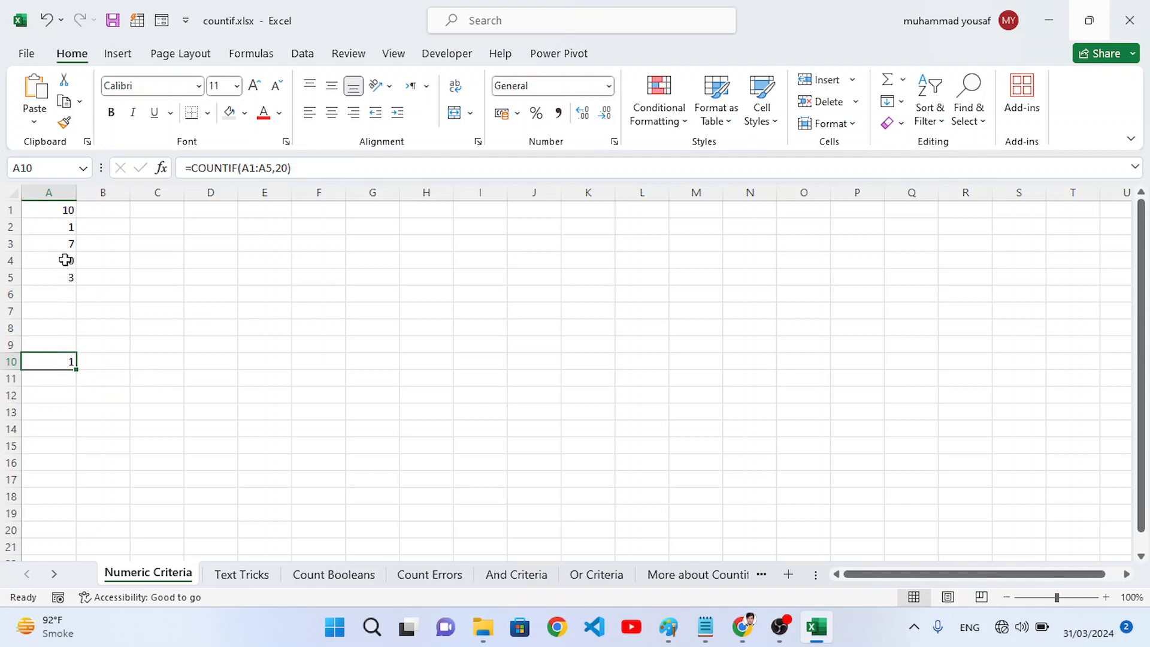
{"action": "double_click", "coordinate": [70, 360]}
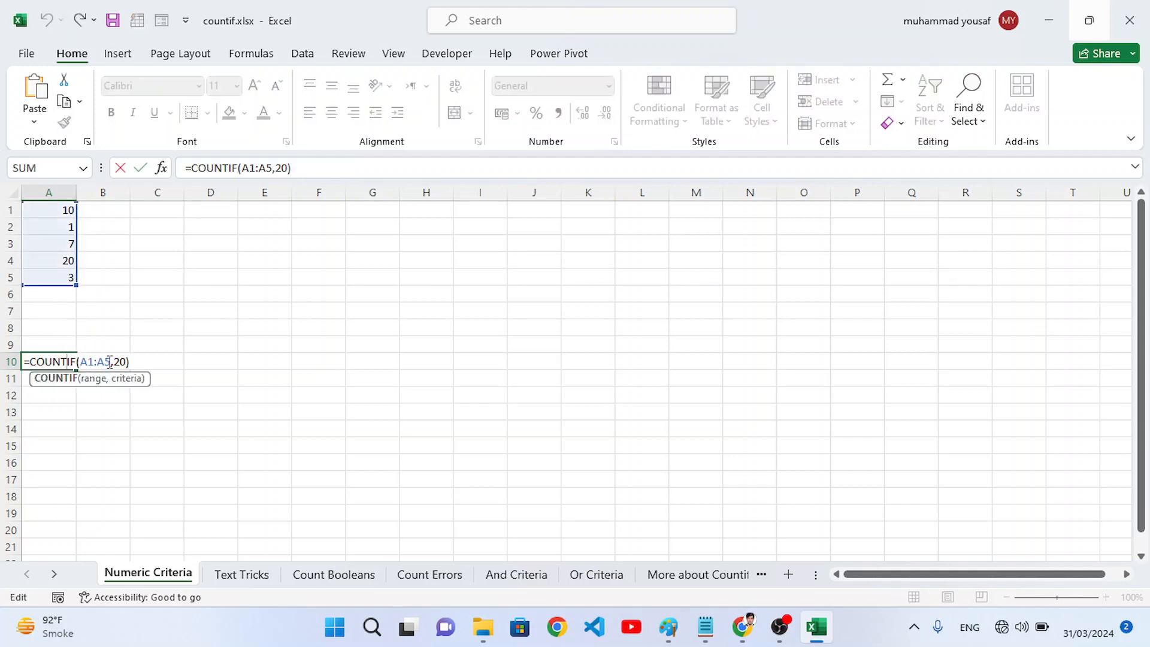
{"action": "left_click", "coordinate": [126, 362]}
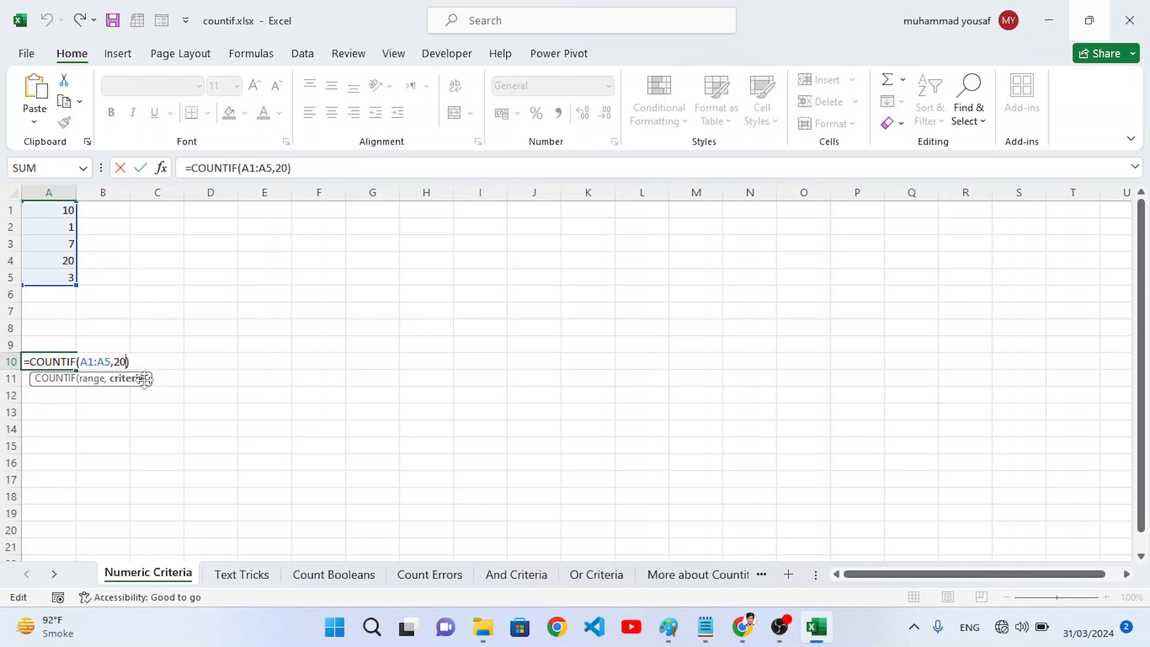
{"action": "key", "text": "BackSpace"}
{"action": "key", "text": "BackSpace"}
{"action": "type", "text": "\"\""}
{"action": "type", "text": ">"}
{"action": "type", "text": "7"}
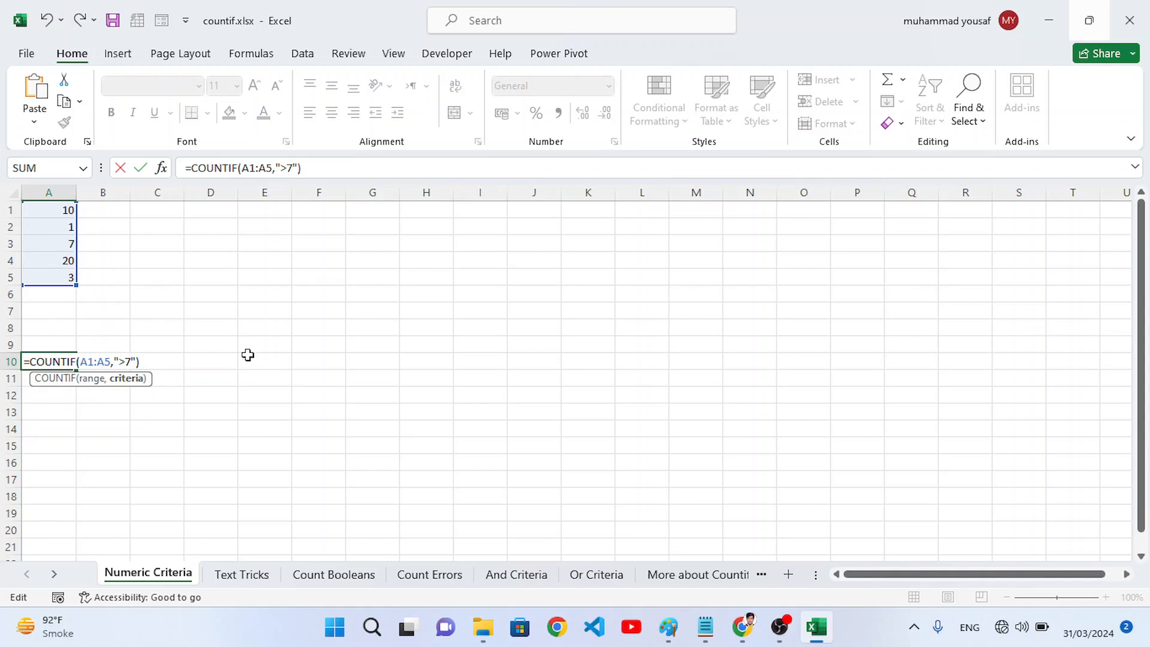
{"action": "key", "text": "Return"}
{"action": "left_click", "coordinate": [64, 361]}
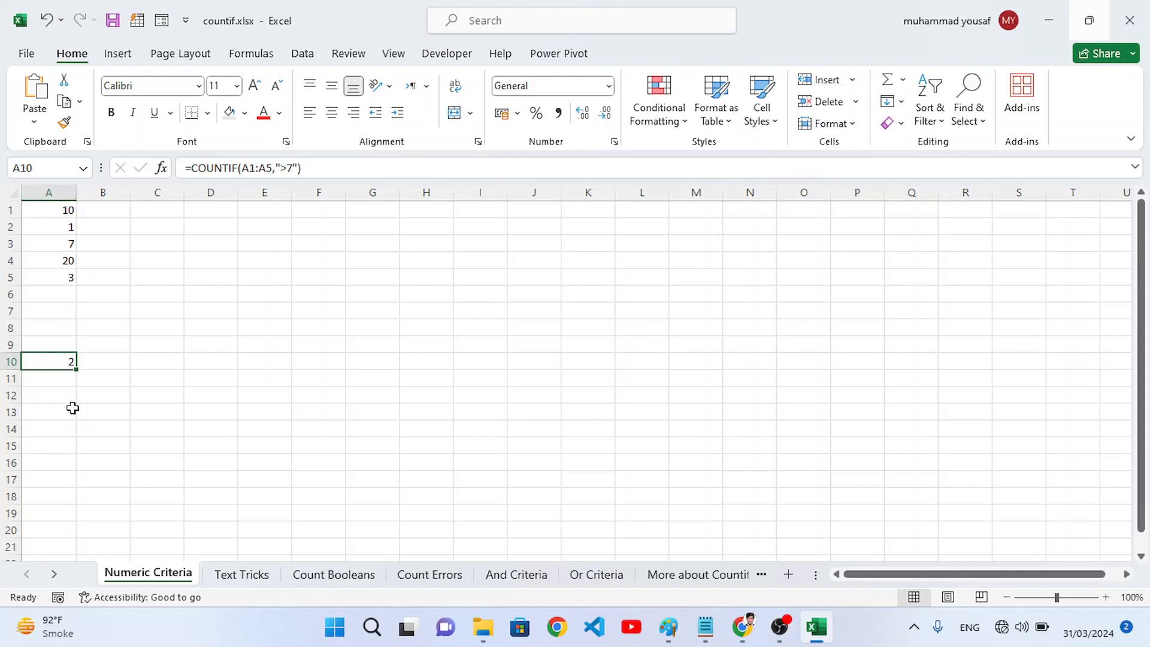
Step: Switch to the Text Tricks worksheet and look at the text entry in A1
{"action": "left_click", "coordinate": [240, 576]}
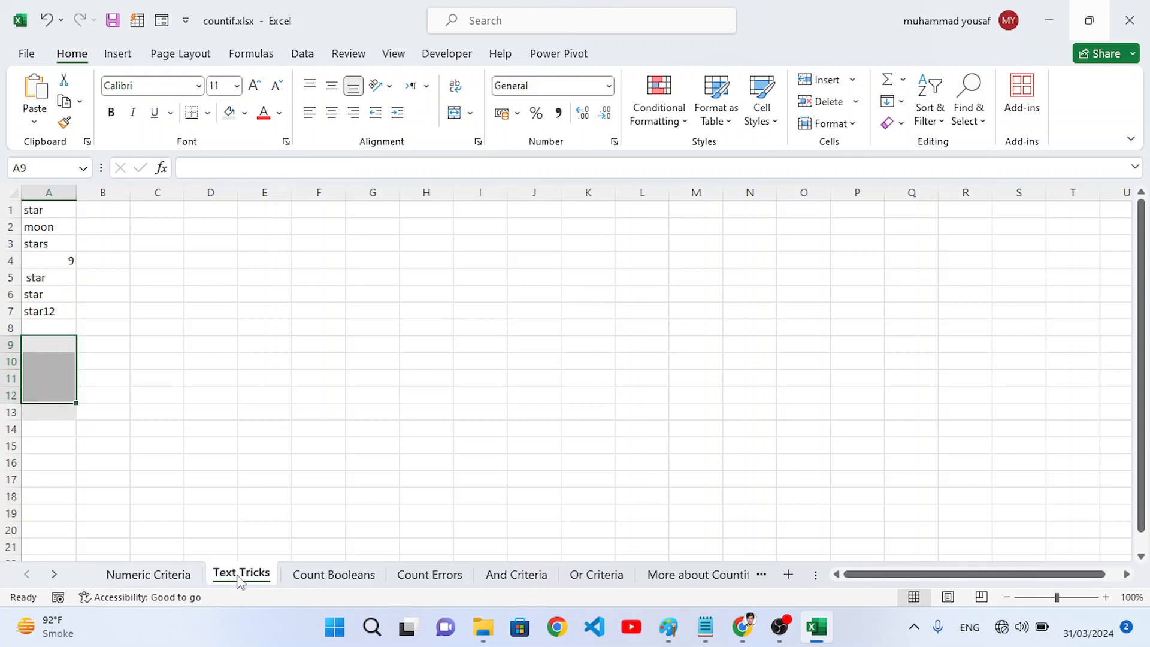
{"action": "left_click", "coordinate": [128, 394]}
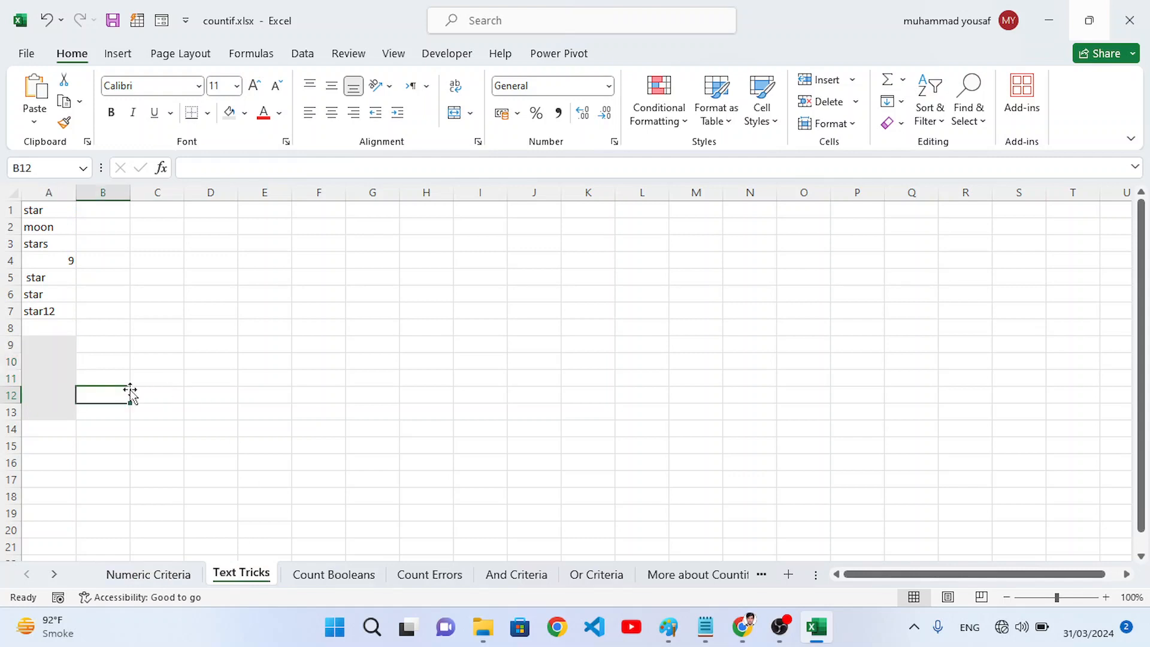
{"action": "left_click", "coordinate": [34, 211]}
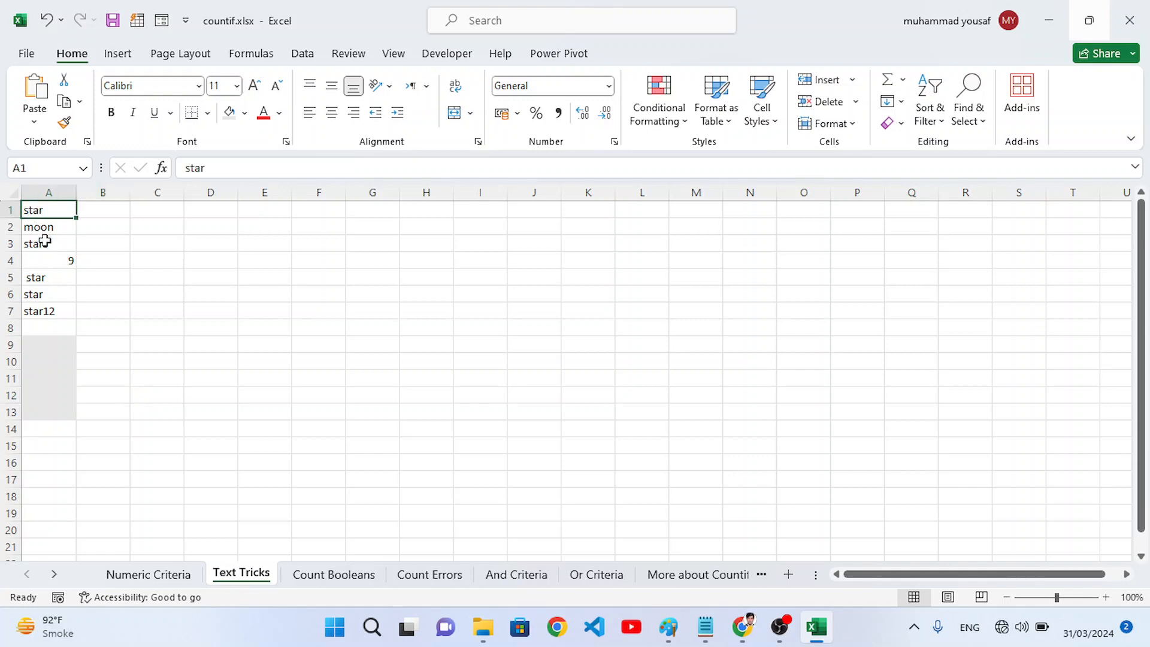
Step: Enter =COUNTIF(A1:A7, "star") in cell A9 to count the cells containing exactly star
{"action": "left_click", "coordinate": [30, 344]}
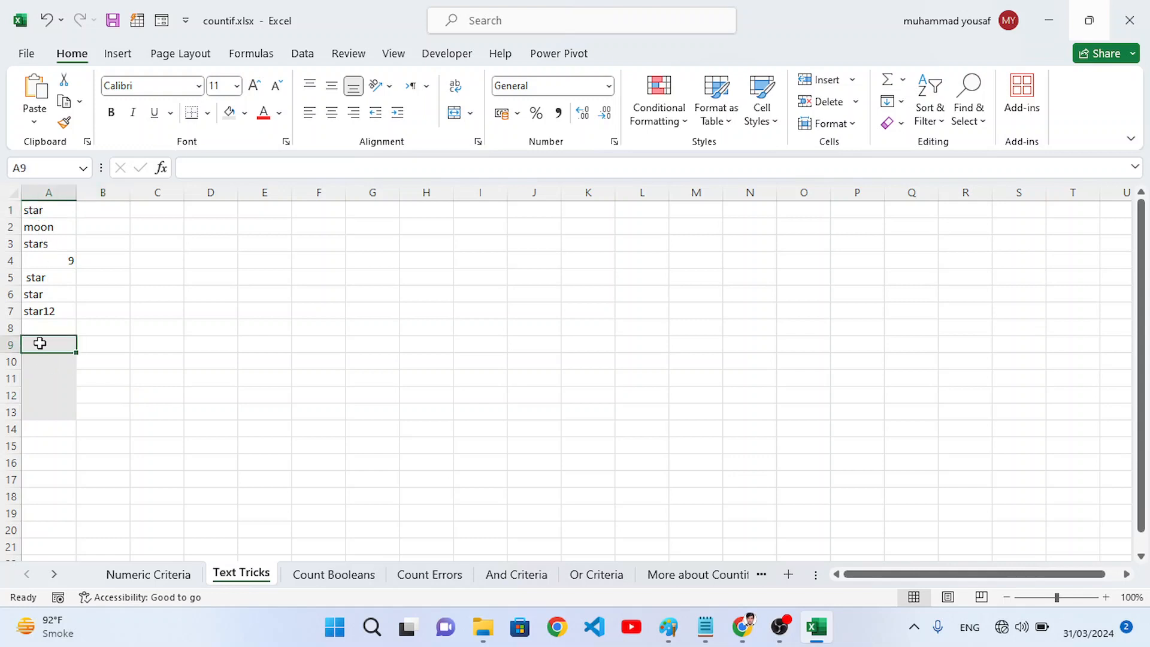
{"action": "type", "text": "="}
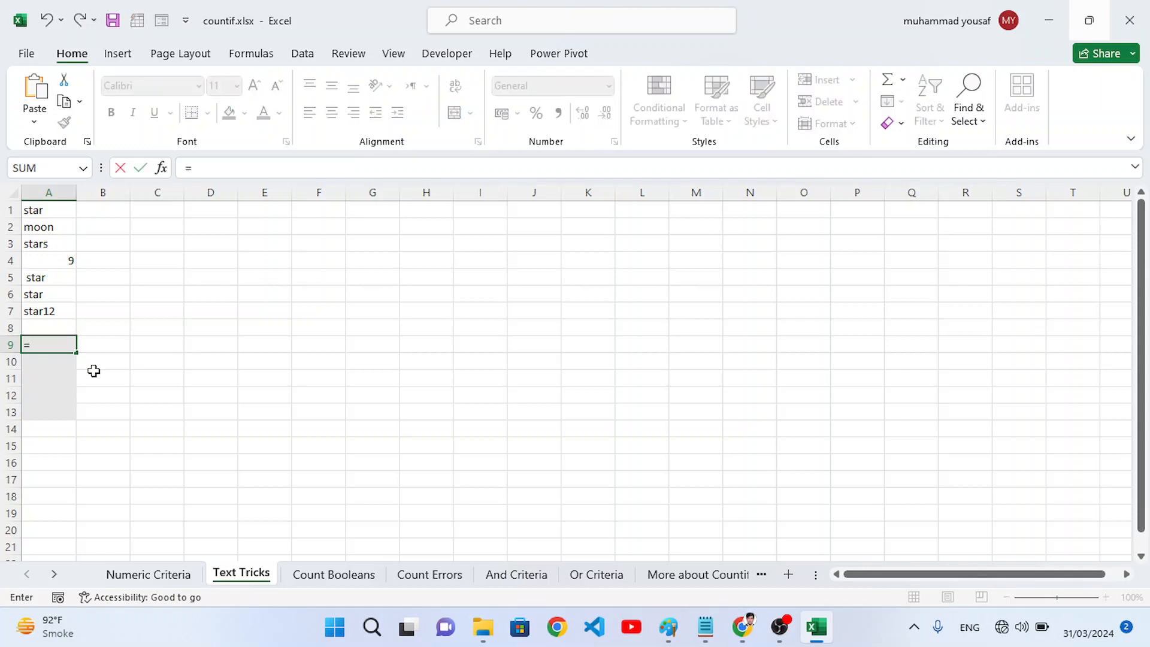
{"action": "type", "text": "count"}
{"action": "key", "text": "Down"}
{"action": "key", "text": "Down"}
{"action": "key", "text": "Down"}
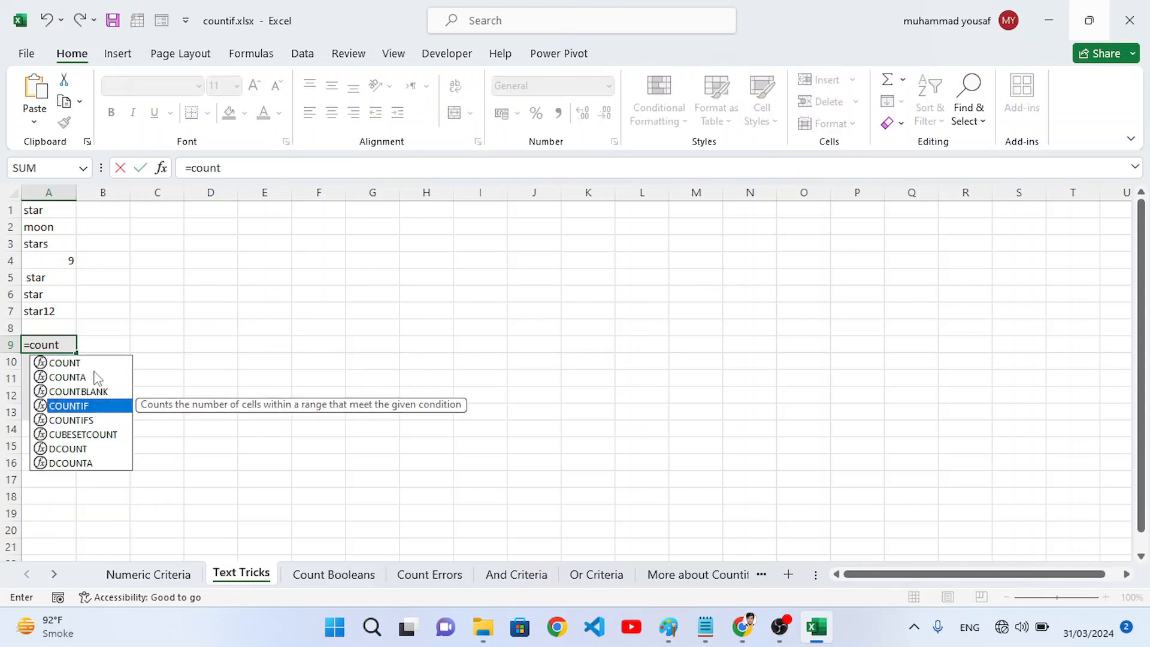
{"action": "key", "text": "Tab"}
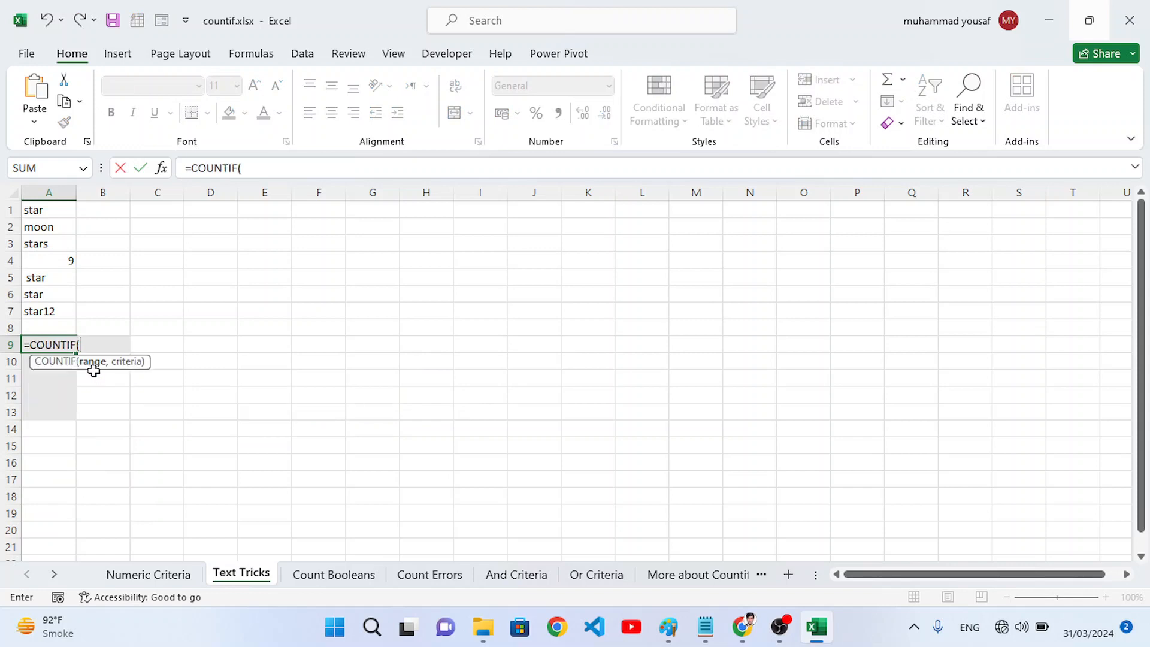
{"action": "left_click_drag", "start_coordinate": [56, 213], "coordinate": [58, 308]}
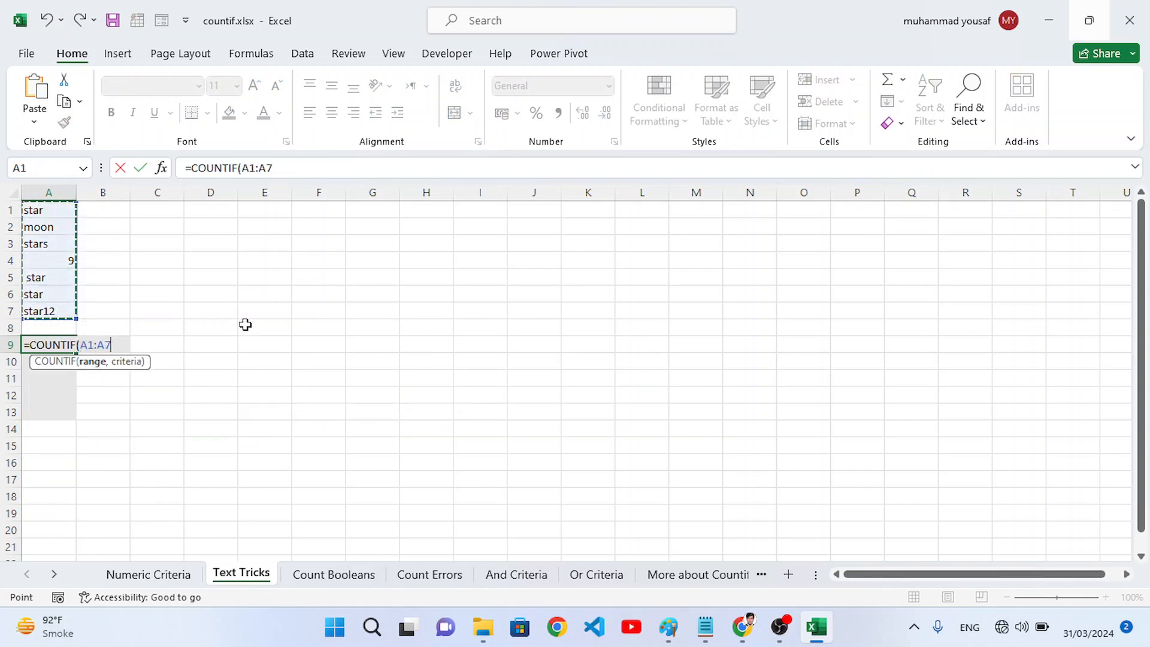
{"action": "type", "text": ","}
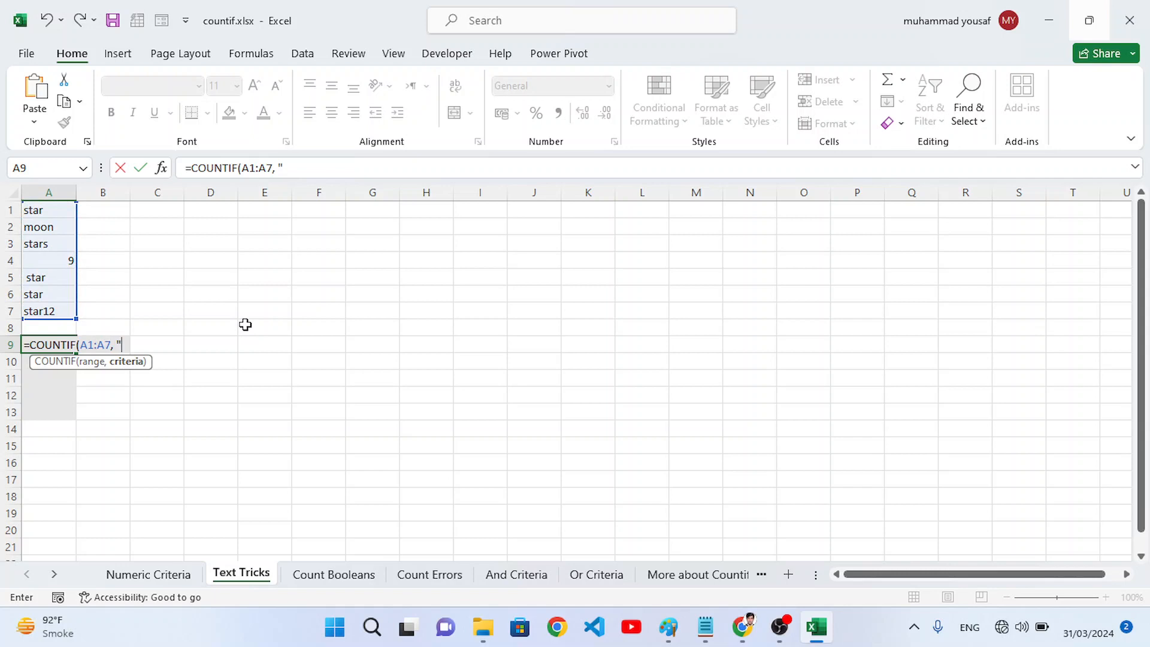
{"action": "type", "text": " \"st"}
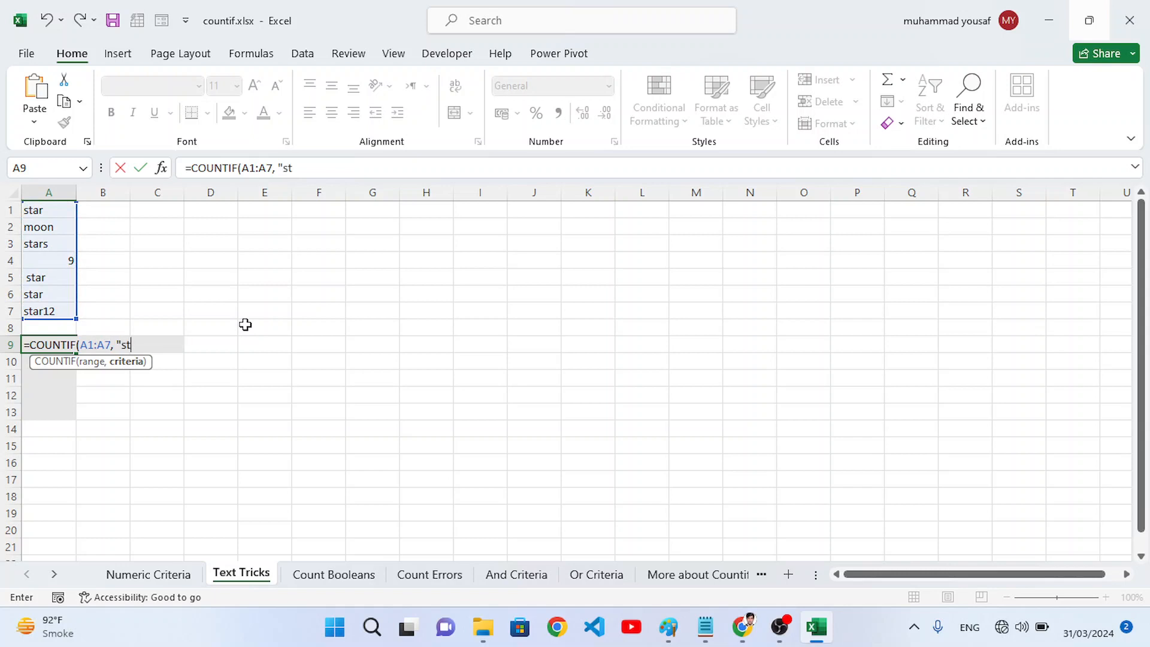
{"action": "type", "text": "ar\")"}
{"action": "key", "text": "Return"}
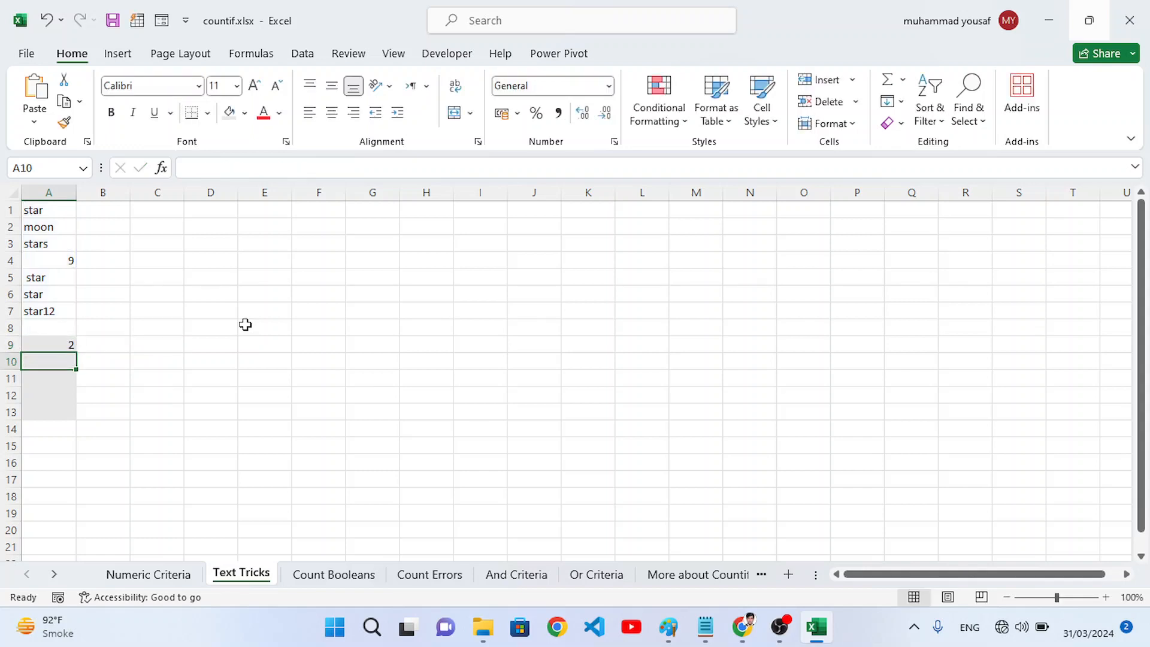
Step: Compare the star entries in A1, A6 and A5, with the sheet magnified to 120%
{"action": "left_click", "coordinate": [46, 209]}
{"action": "left_click", "coordinate": [45, 297]}
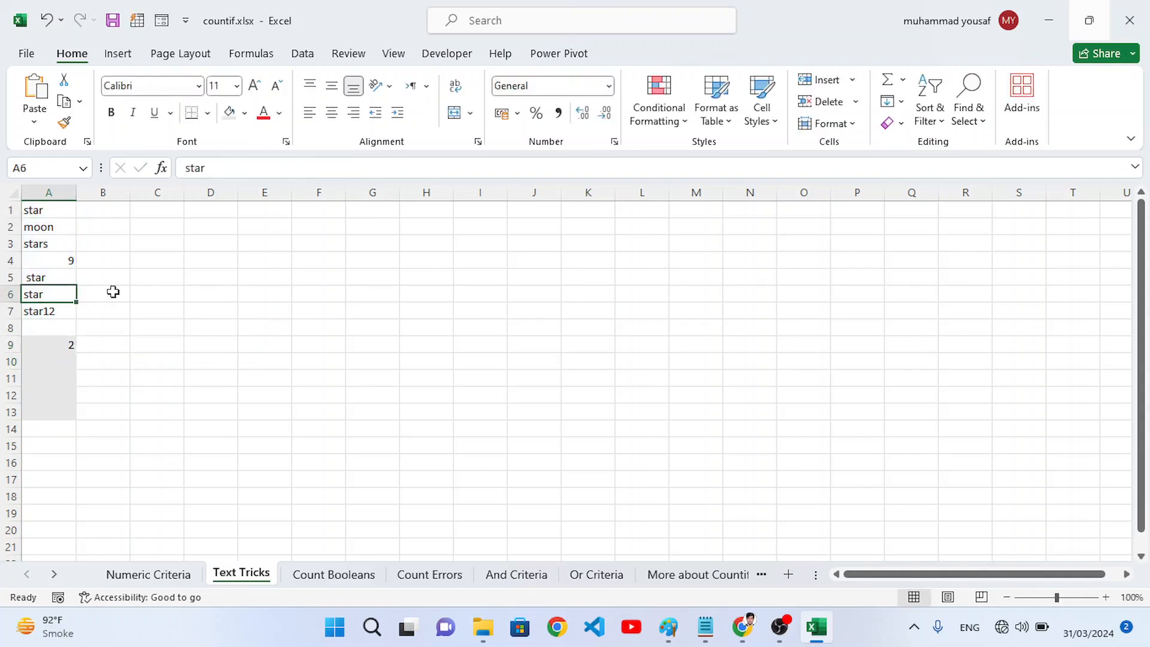
{"action": "left_click", "coordinate": [42, 277]}
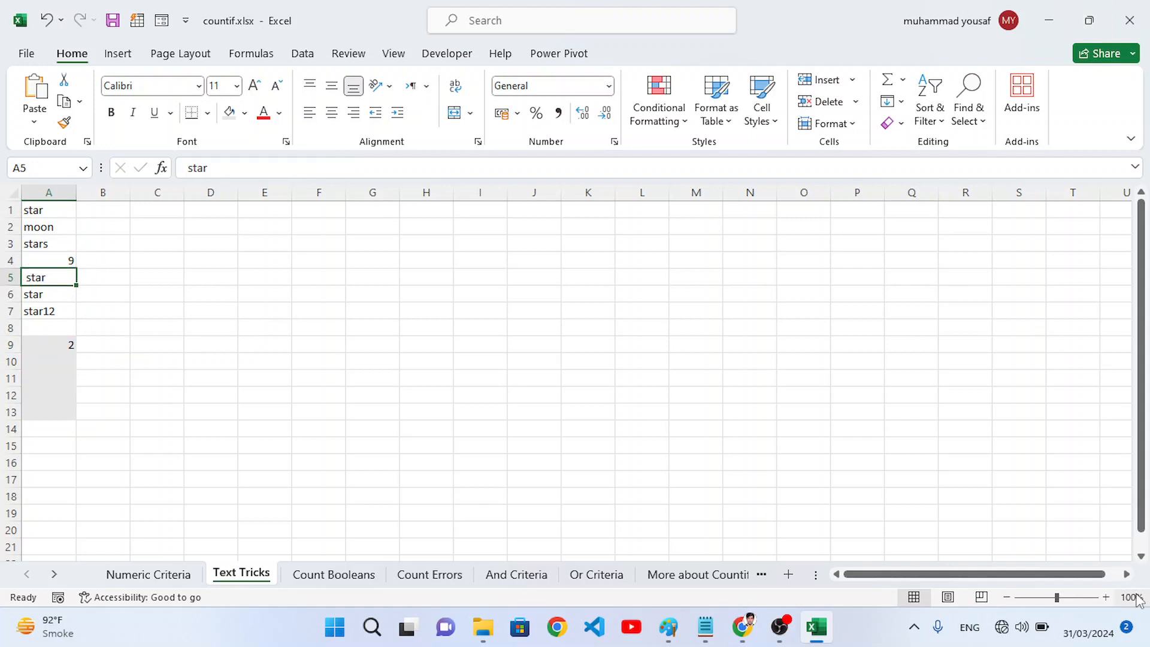
{"action": "left_click", "coordinate": [1105, 597]}
{"action": "left_click", "coordinate": [1106, 597]}
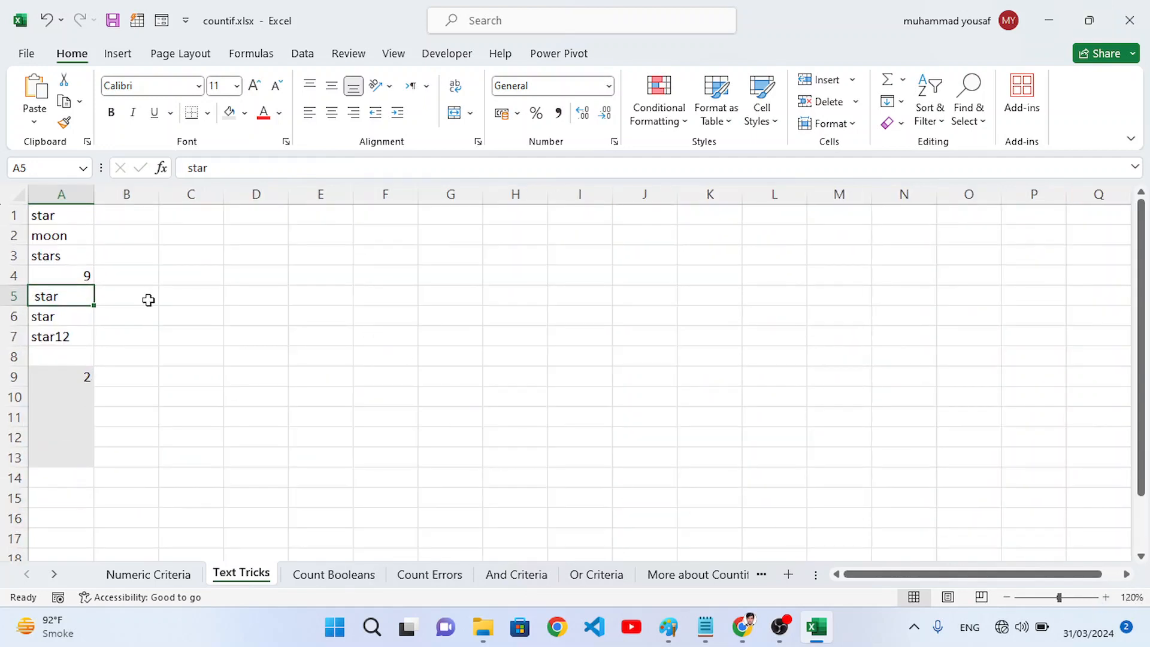
Step: Review the COUNTIF formula in A9 against the star entries in A5, A6 and A1, including the leading space in A5
{"action": "left_click", "coordinate": [136, 311]}
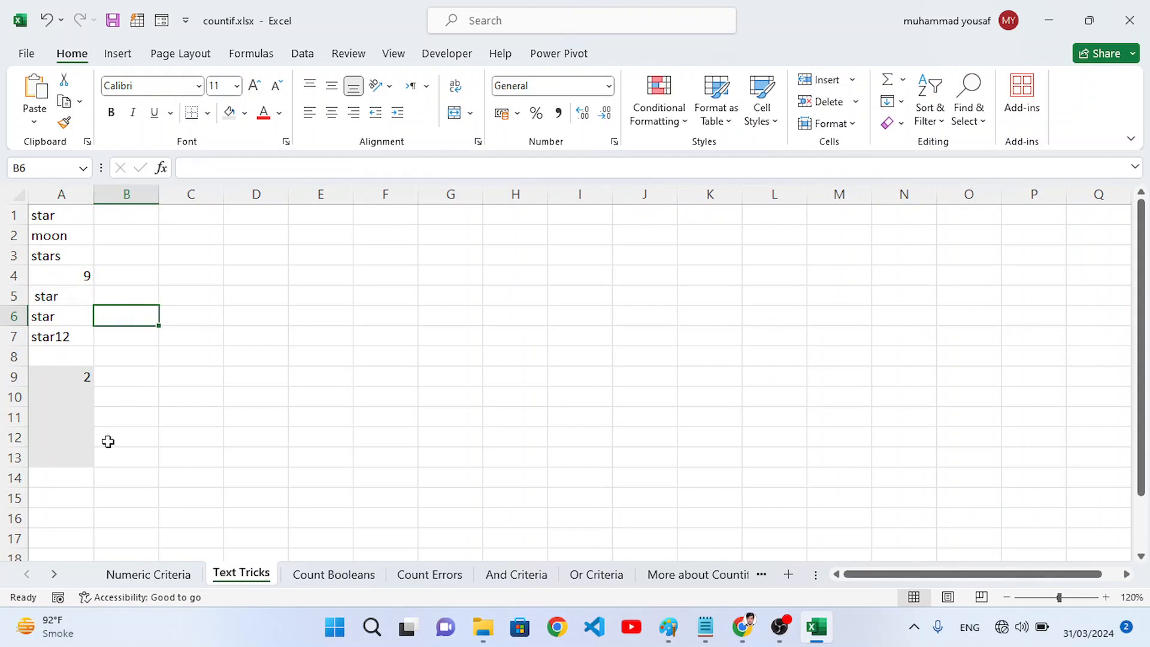
{"action": "left_click", "coordinate": [67, 379]}
{"action": "left_click", "coordinate": [40, 298]}
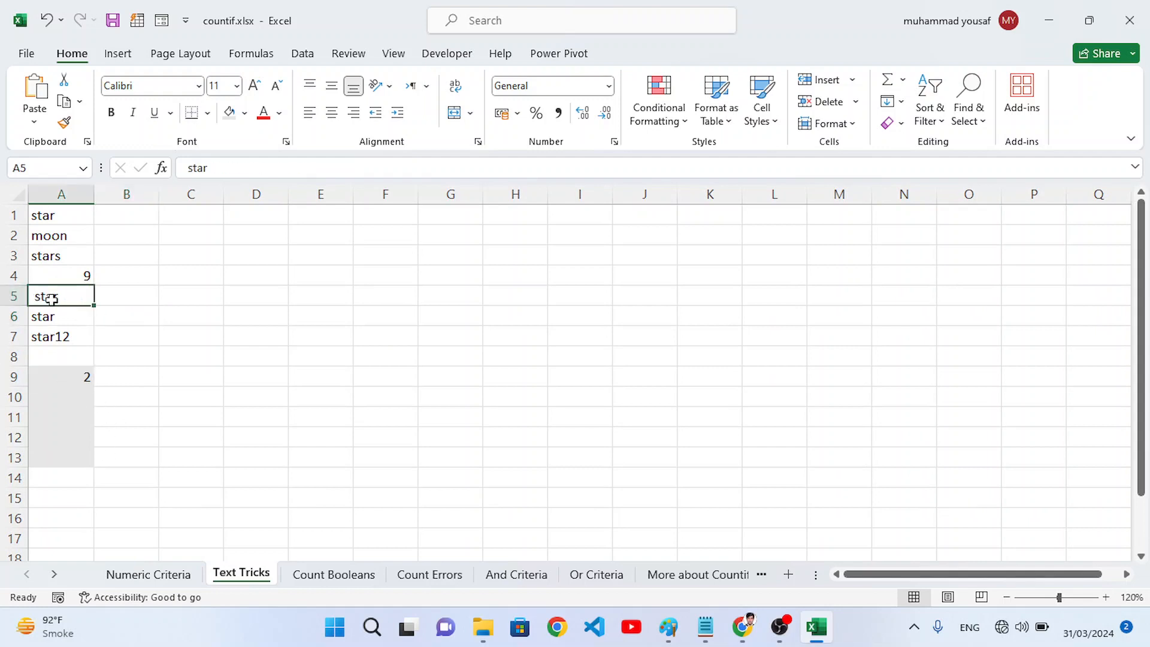
{"action": "double_click", "coordinate": [34, 297]}
{"action": "left_click", "coordinate": [131, 314]}
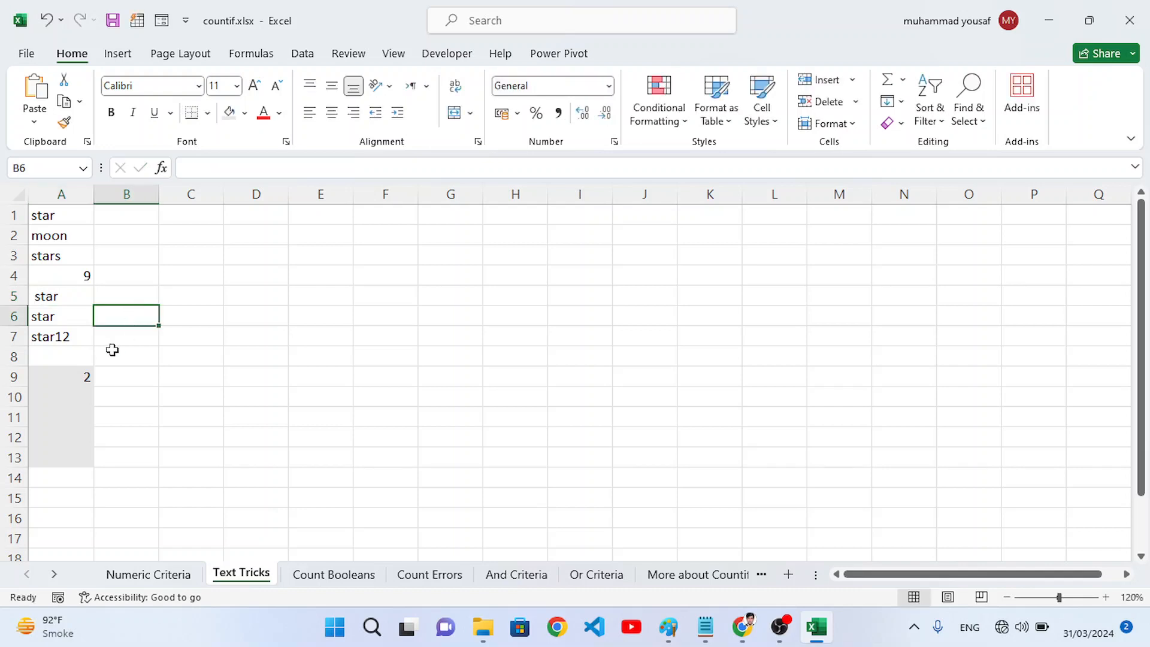
{"action": "left_click", "coordinate": [60, 318]}
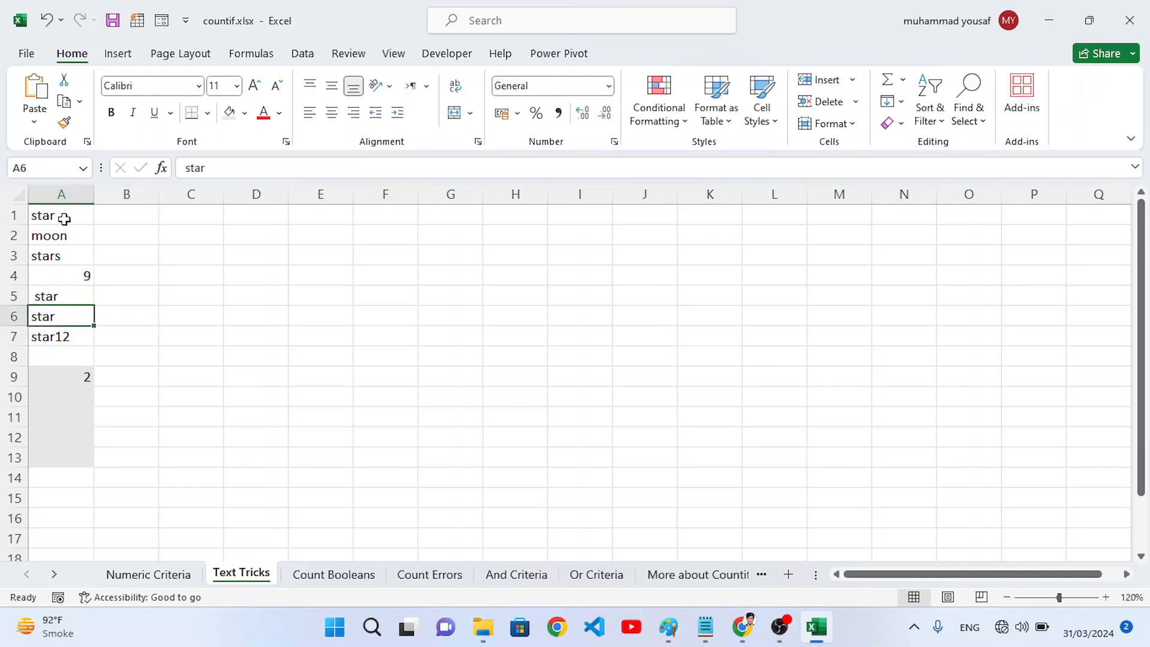
{"action": "left_click", "coordinate": [67, 214]}
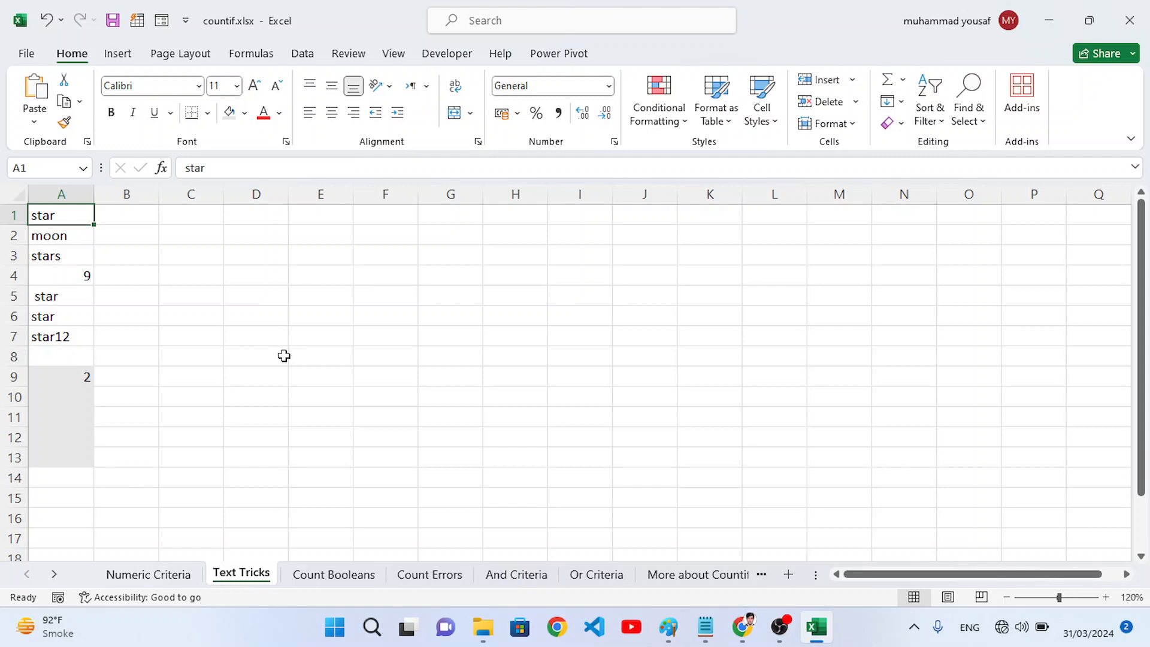
{"action": "double_click", "coordinate": [57, 377]}
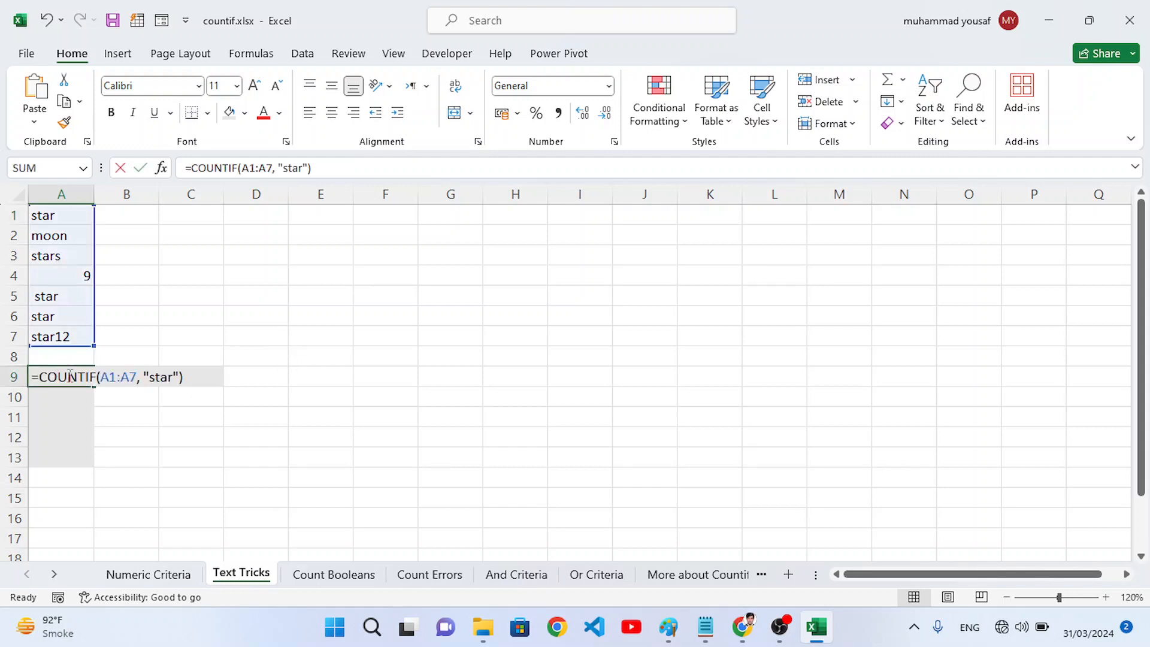
{"action": "left_click", "coordinate": [134, 429]}
{"action": "double_click", "coordinate": [69, 376]}
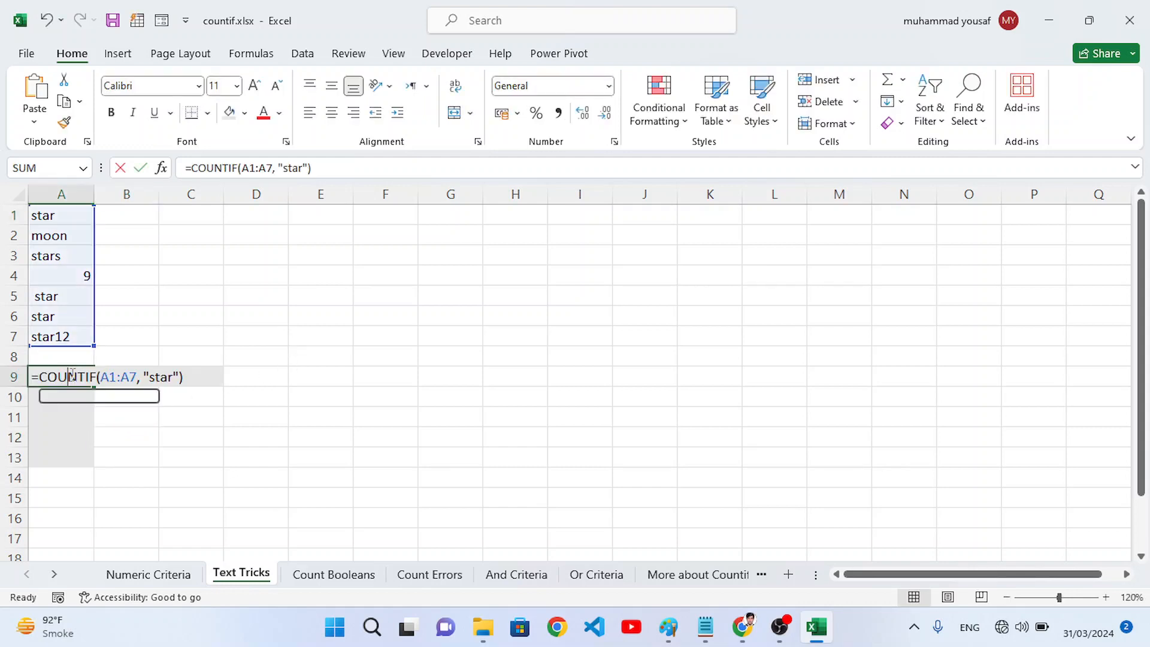
{"action": "left_click", "coordinate": [65, 454]}
Step: Enter =COUNTIF(A1:A7, "star?") in A10 to count entries of star plus exactly one character, and compare it with A3
{"action": "left_click", "coordinate": [73, 394]}
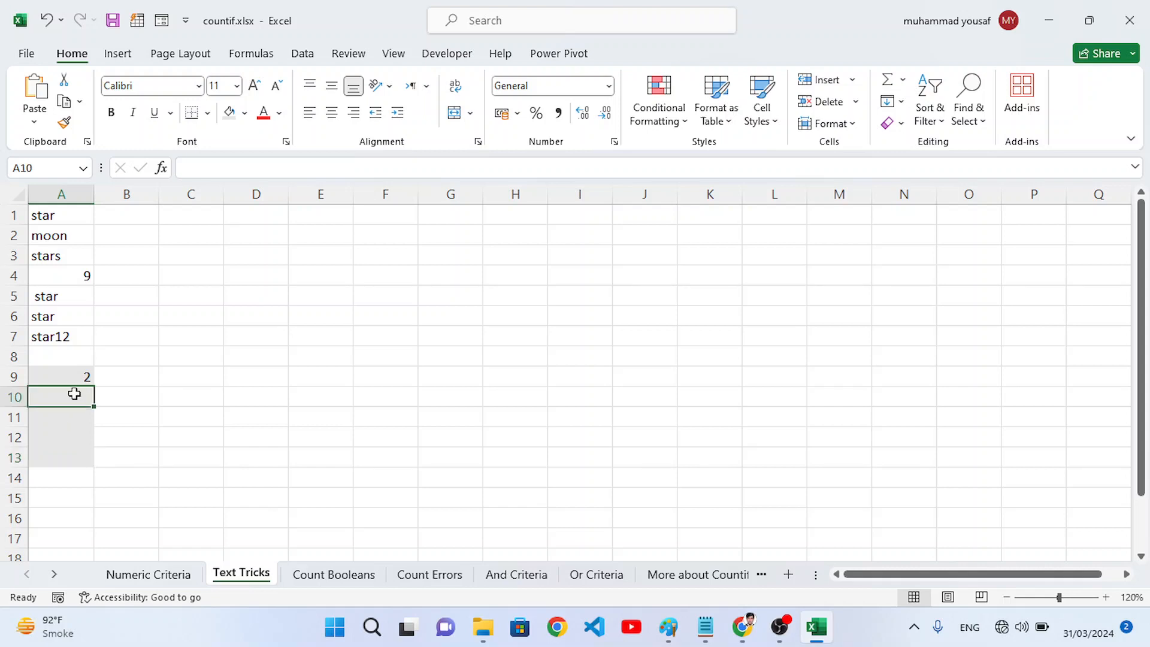
{"action": "type", "text": "=coun"}
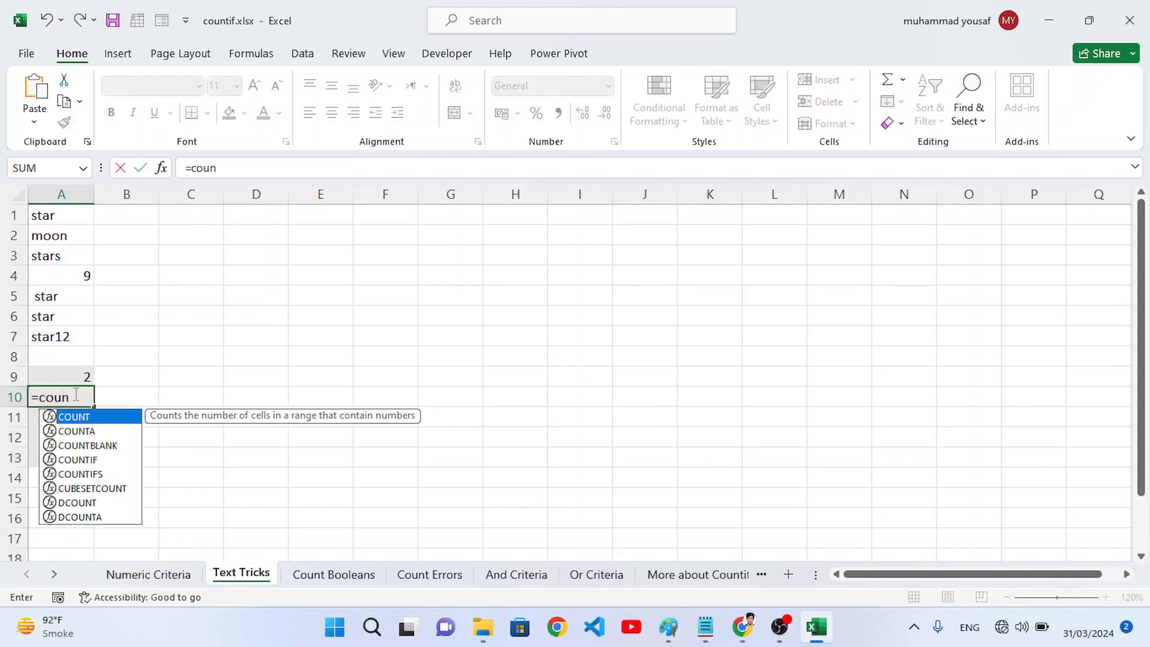
{"action": "type", "text": "tif("}
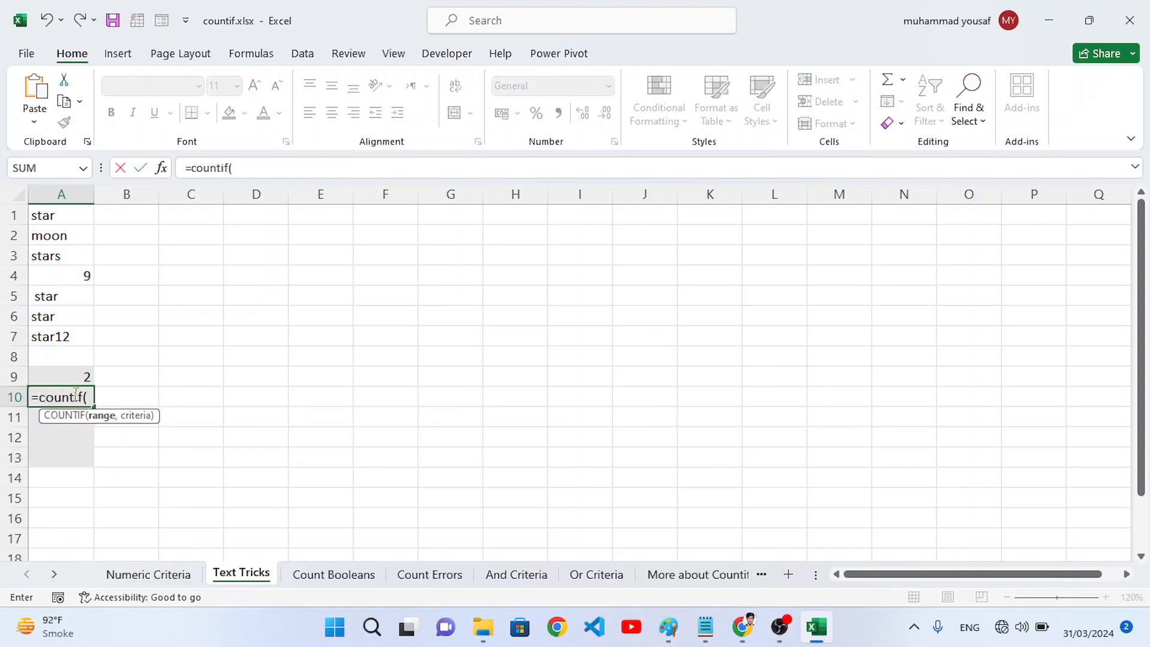
{"action": "left_click_drag", "start_coordinate": [60, 216], "coordinate": [88, 331]}
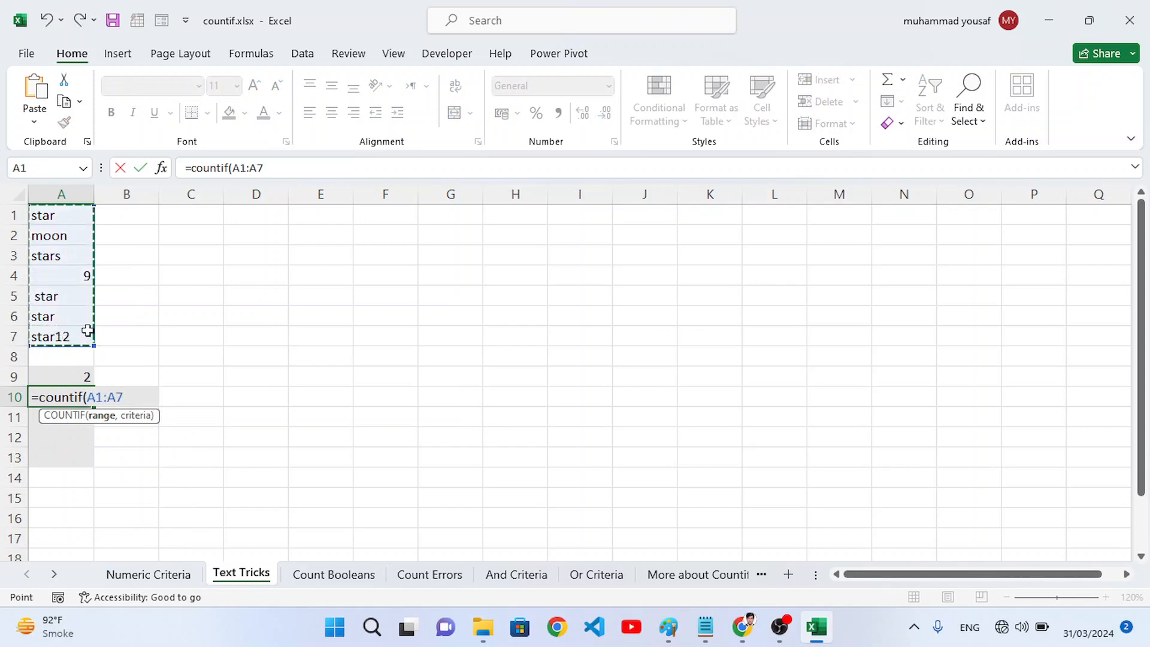
{"action": "type", "text": ", \"star"}
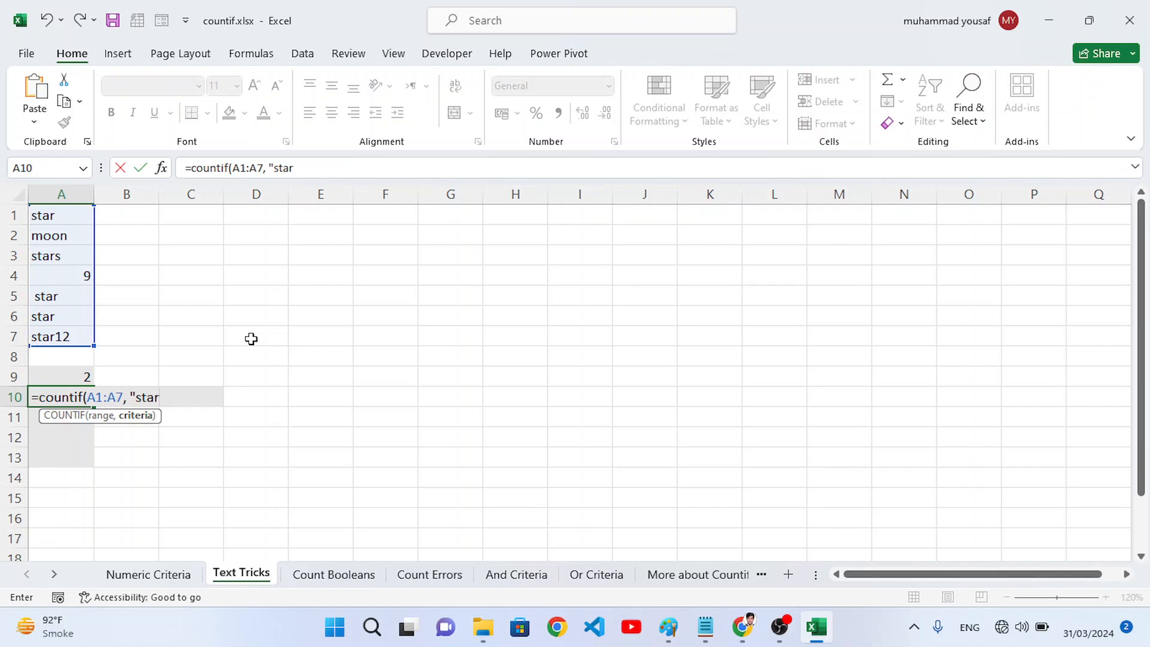
{"action": "type", "text": "?\")"}
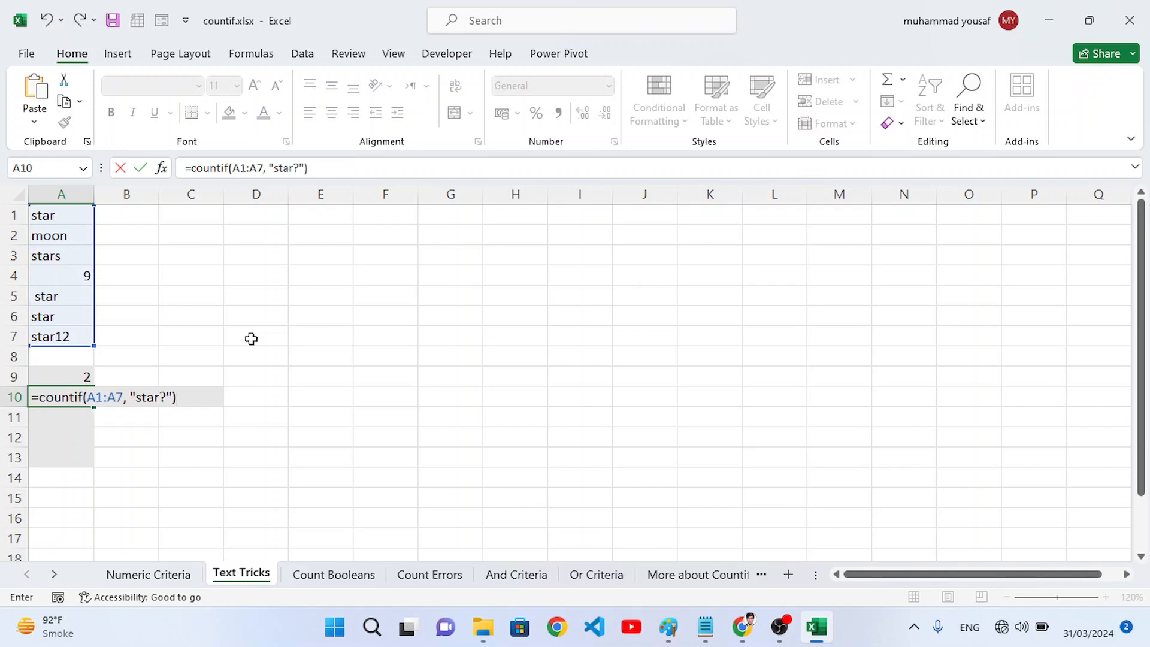
{"action": "key", "text": "Return"}
{"action": "left_click", "coordinate": [75, 400]}
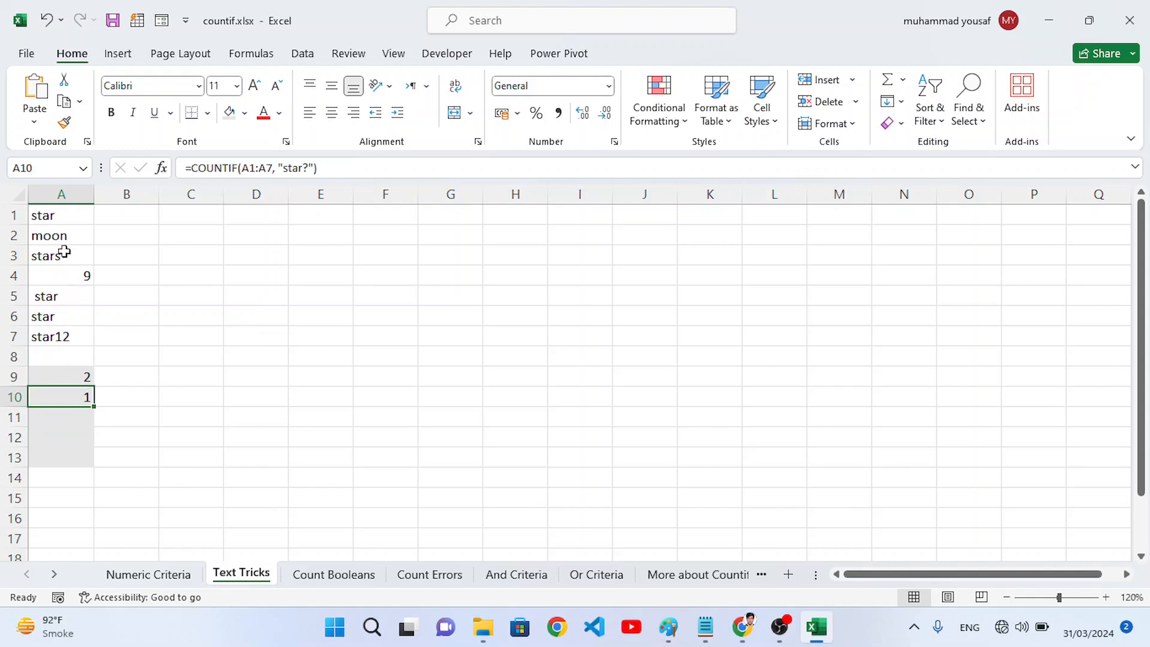
{"action": "left_click", "coordinate": [50, 257]}
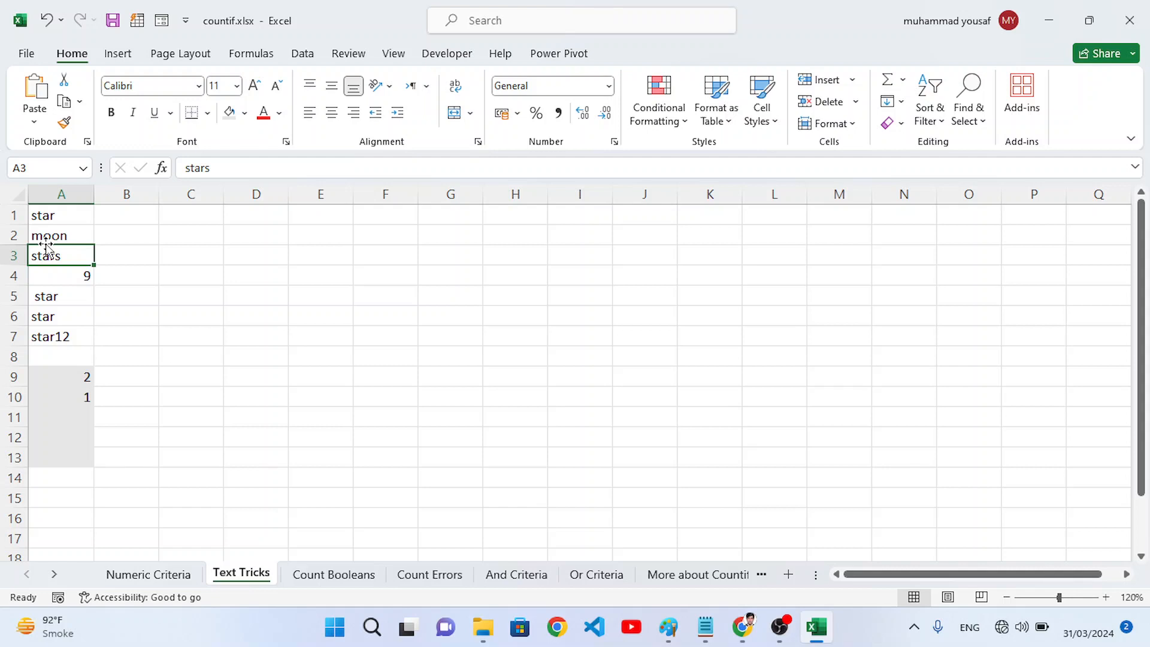
Step: Enter =COUNTIF(A1:A7, "star*") in A11 to count entries that begin with star followed by zero or more characters
{"action": "left_click", "coordinate": [77, 414]}
{"action": "type", "text": "=coun"}
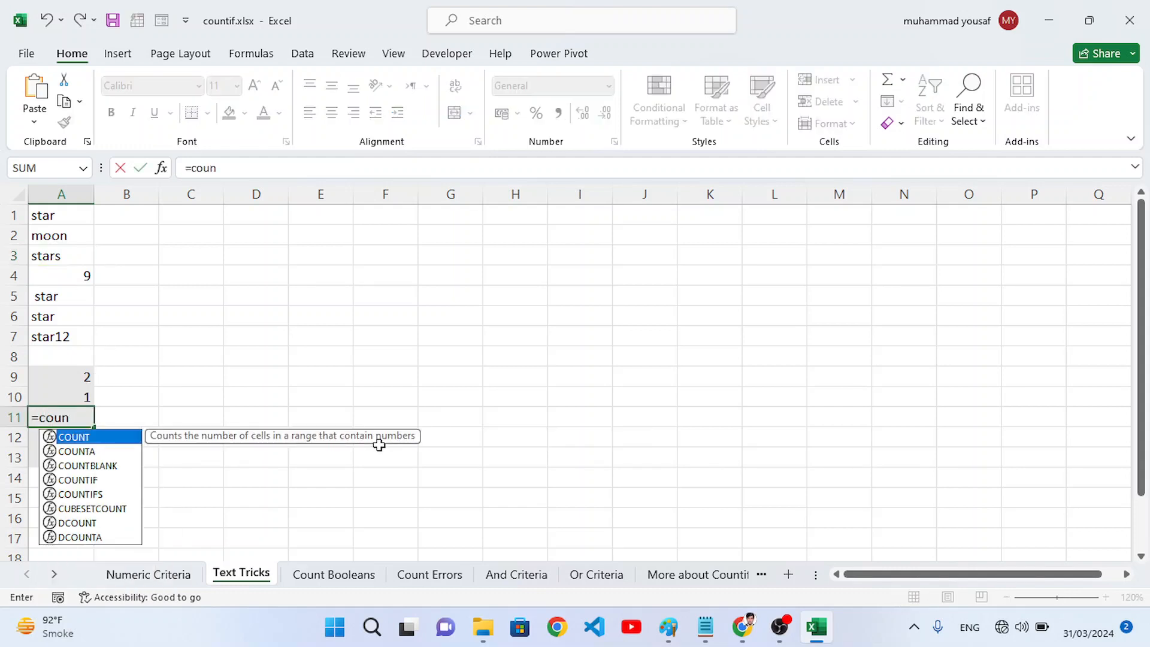
{"action": "type", "text": "tif("}
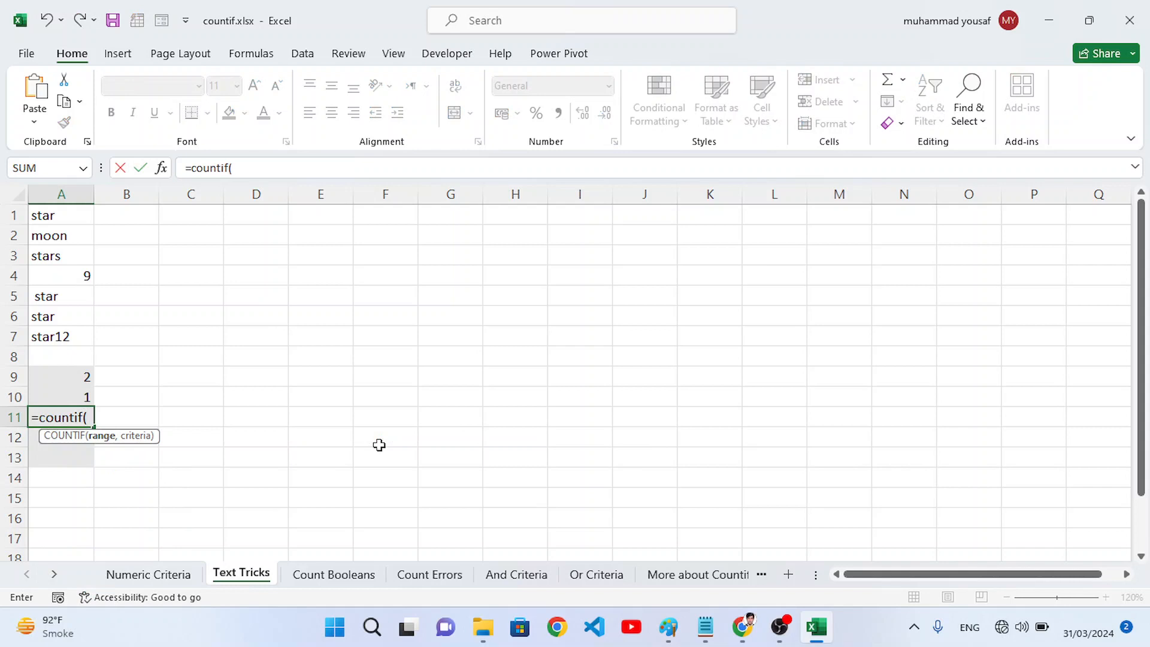
{"action": "left_click_drag", "start_coordinate": [70, 217], "coordinate": [146, 328]}
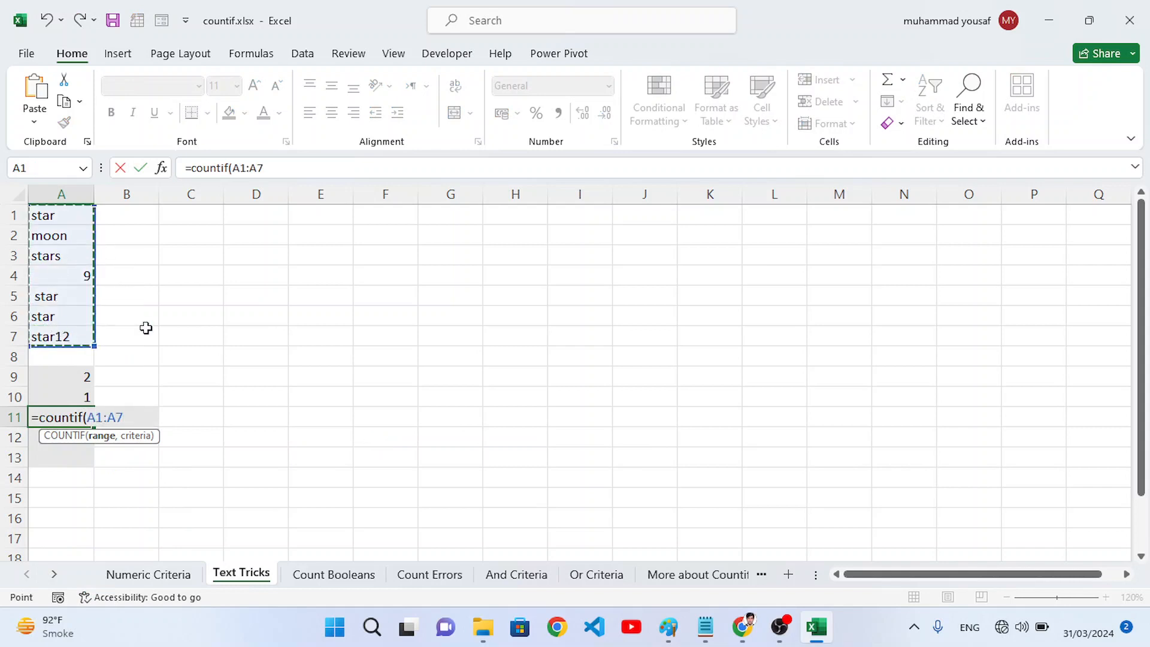
{"action": "type", "text": ","}
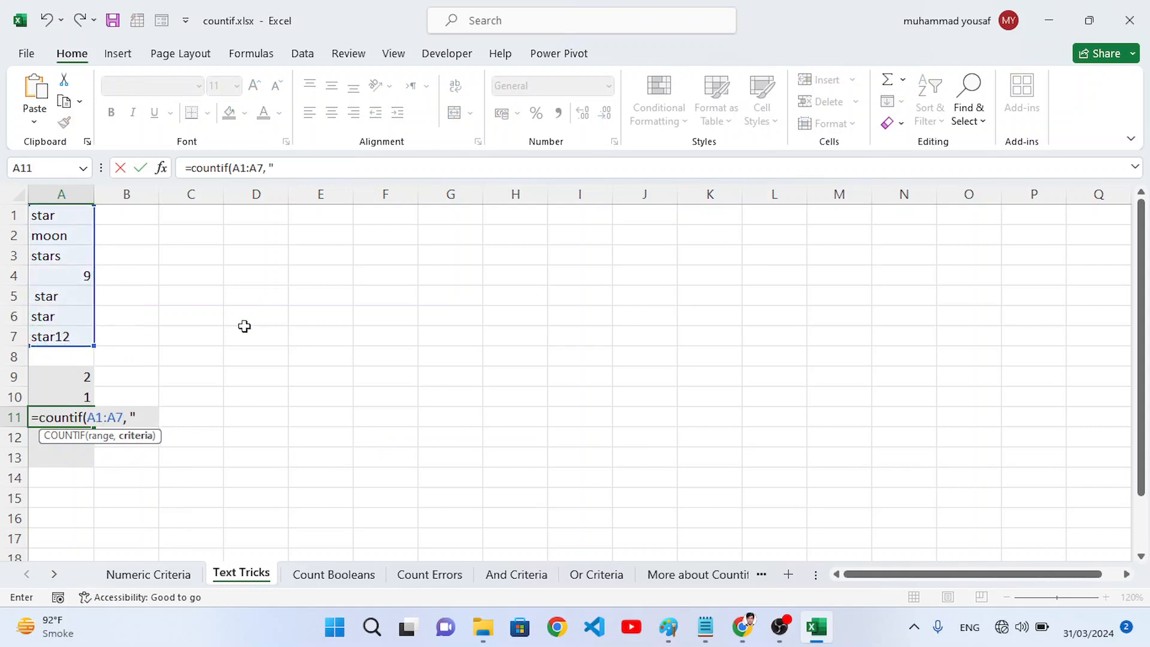
{"action": "type", "text": " \"star"}
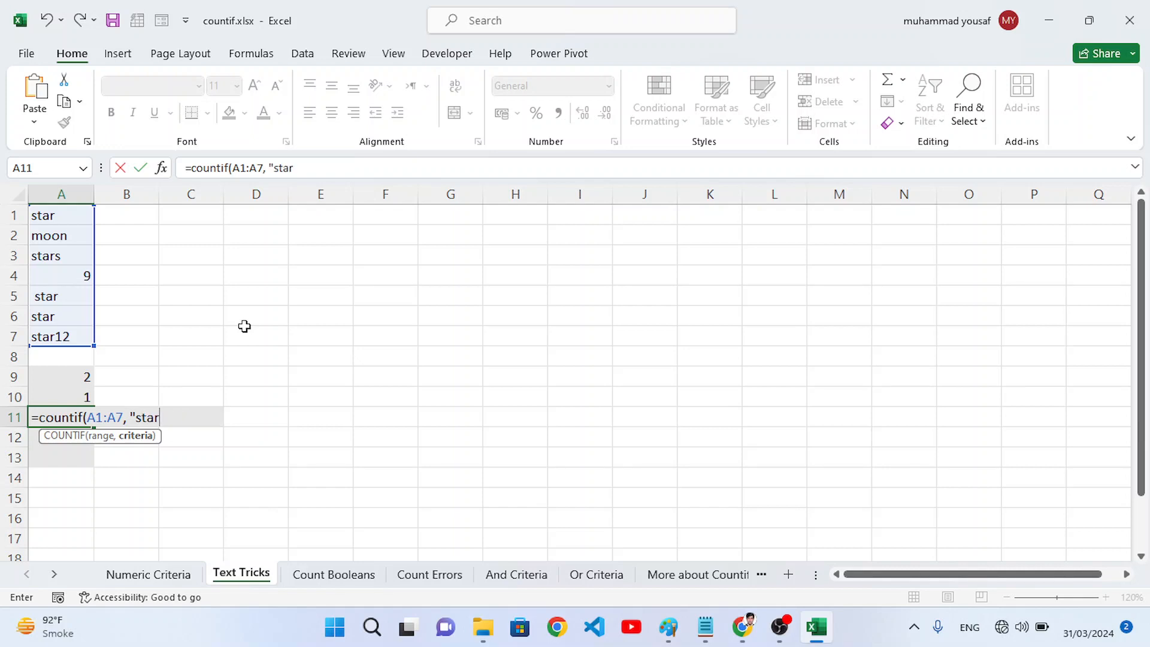
{"action": "type", "text": "*"}
{"action": "type", "text": ")"}
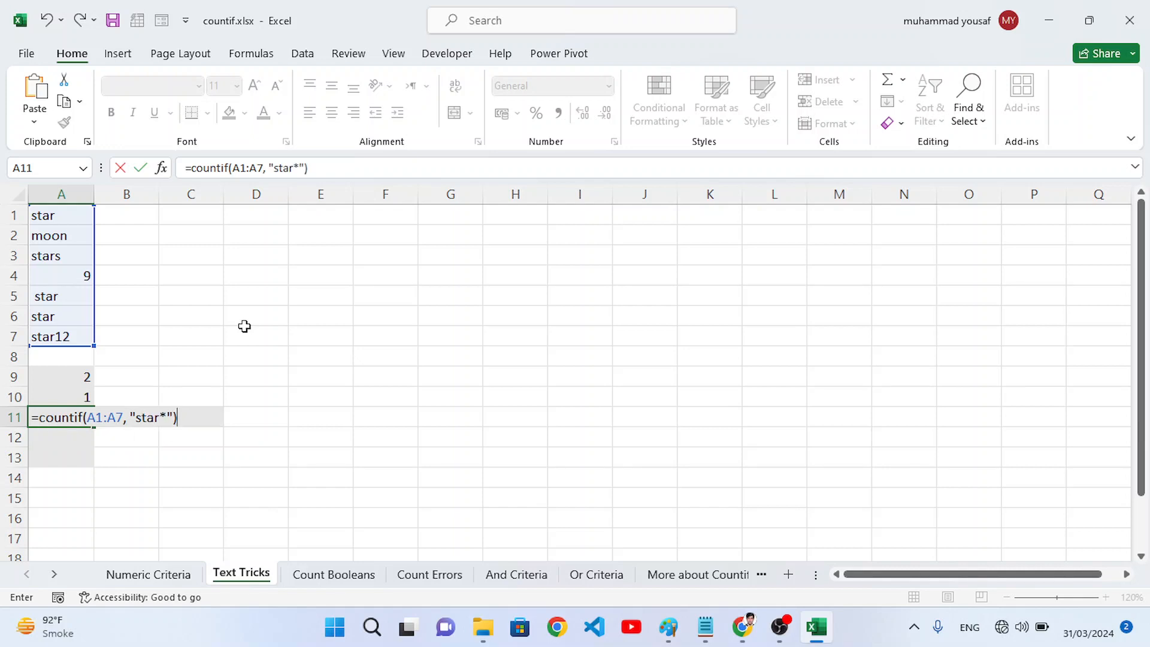
{"action": "key", "text": "Return"}
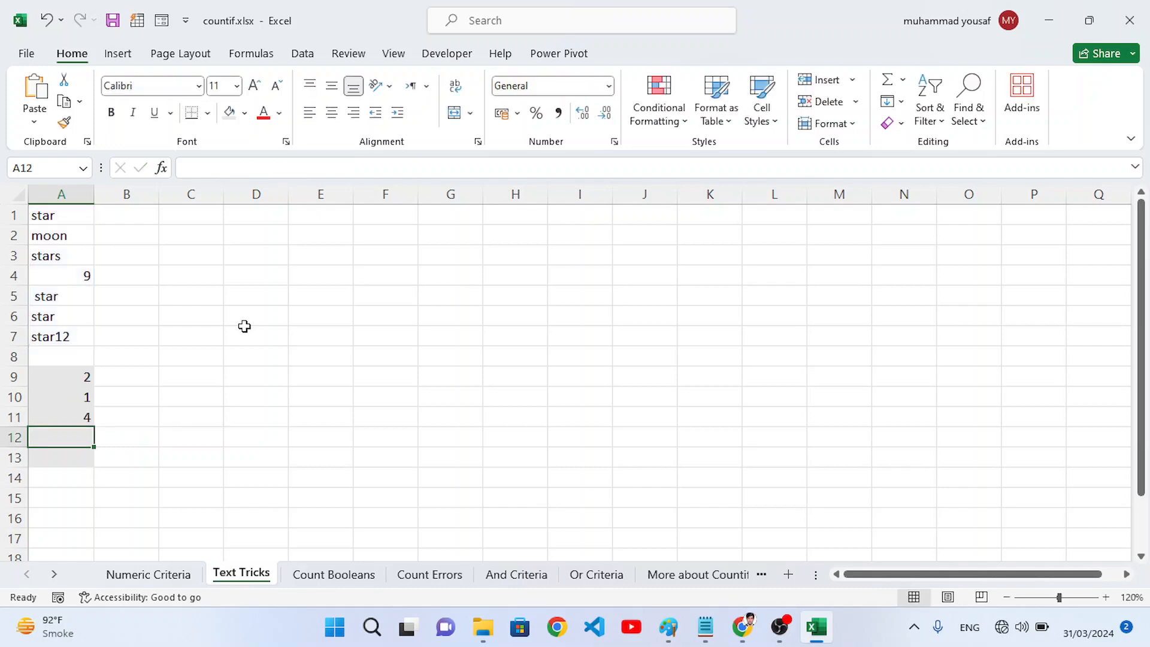
Step: Check the formula in A11 against the entries in A1, A3, A6, A7 and A5
{"action": "left_click", "coordinate": [79, 414]}
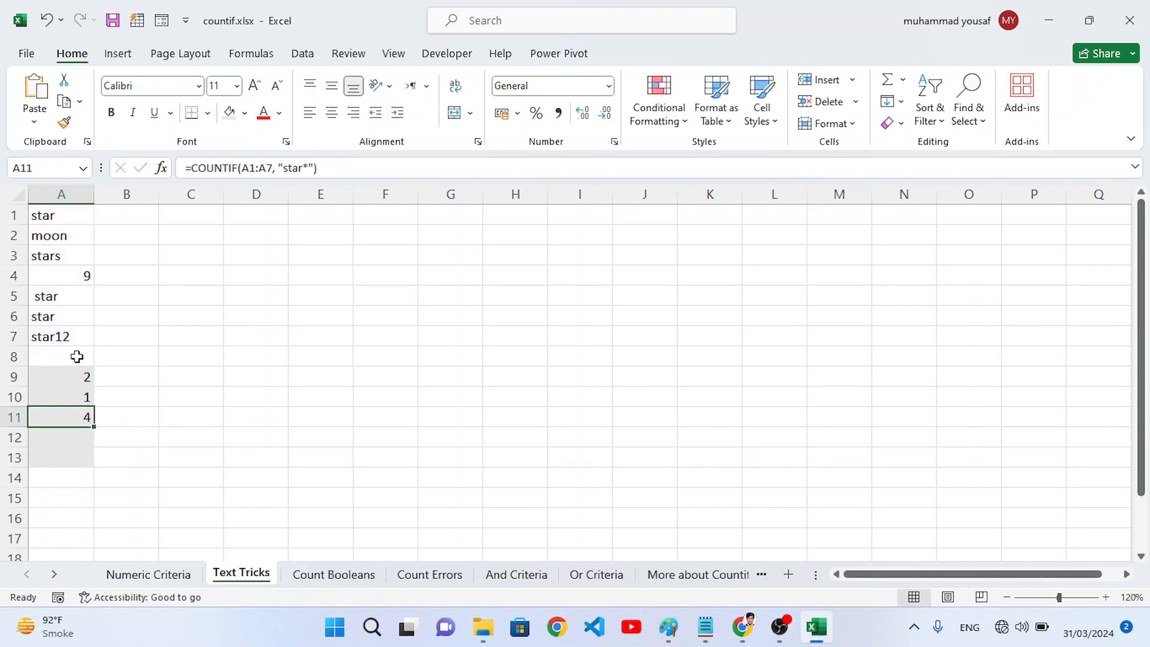
{"action": "left_click", "coordinate": [46, 217]}
{"action": "left_click", "coordinate": [44, 256]}
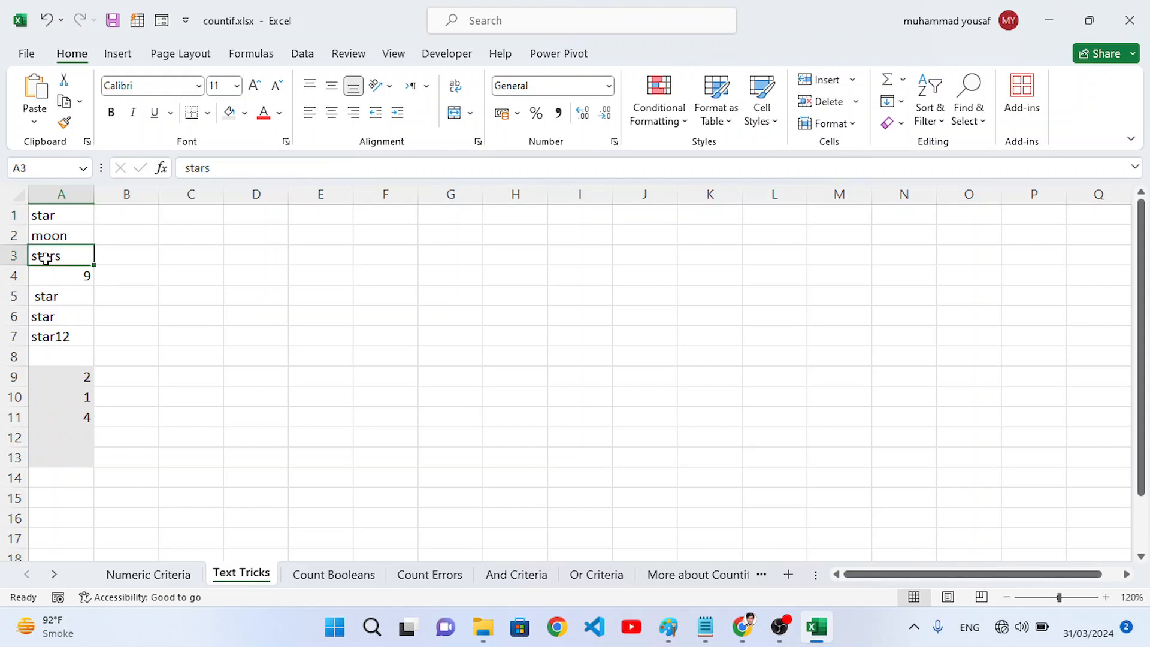
{"action": "left_click", "coordinate": [71, 318]}
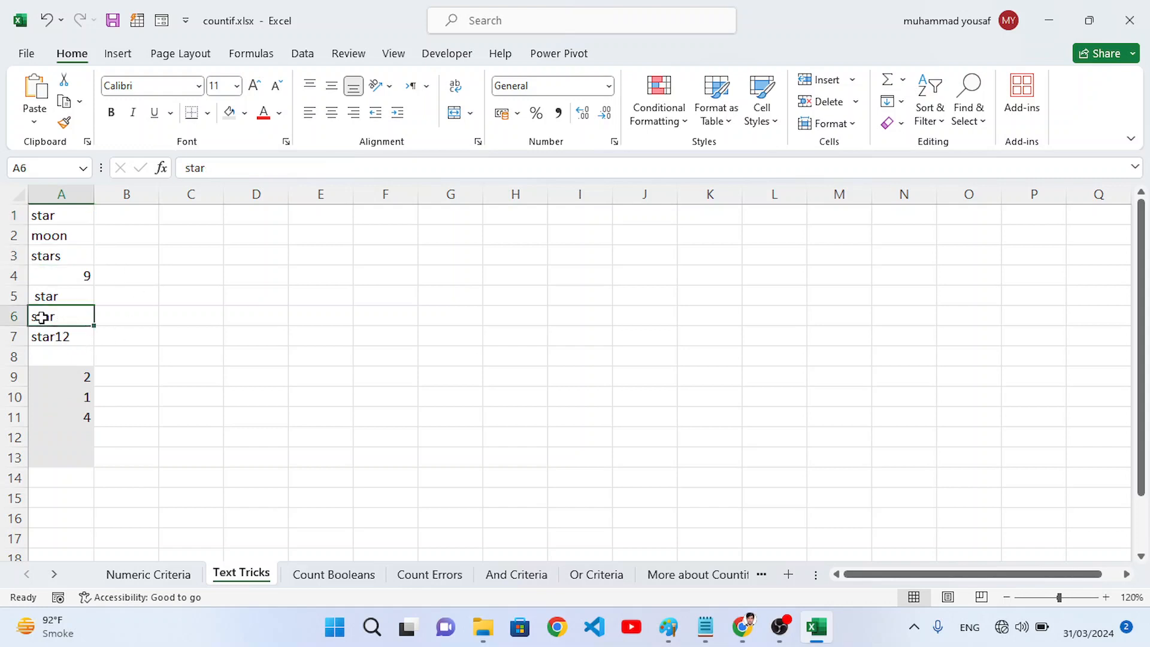
{"action": "left_click", "coordinate": [66, 339]}
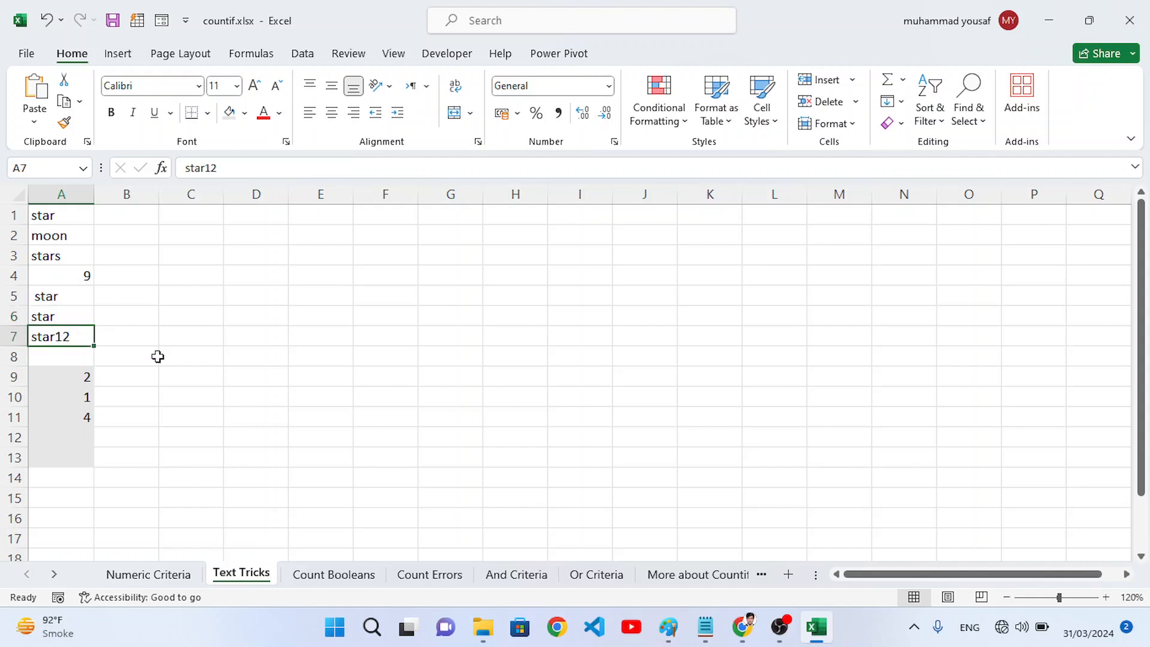
{"action": "left_click", "coordinate": [54, 298]}
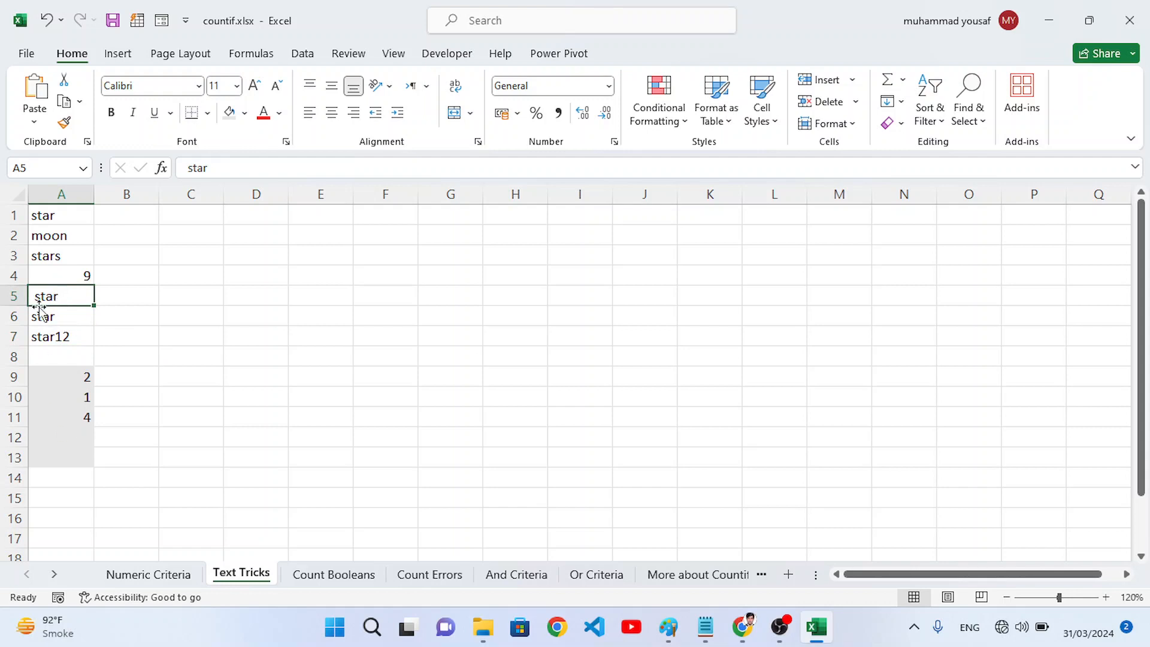
Step: Enter =COUNTIF(A1:A7, "*star*") in A12 to count entries that contain star anywhere, with the criterion enclosed in quotation marks
{"action": "left_click", "coordinate": [67, 432]}
{"action": "type", "text": "=countf"}
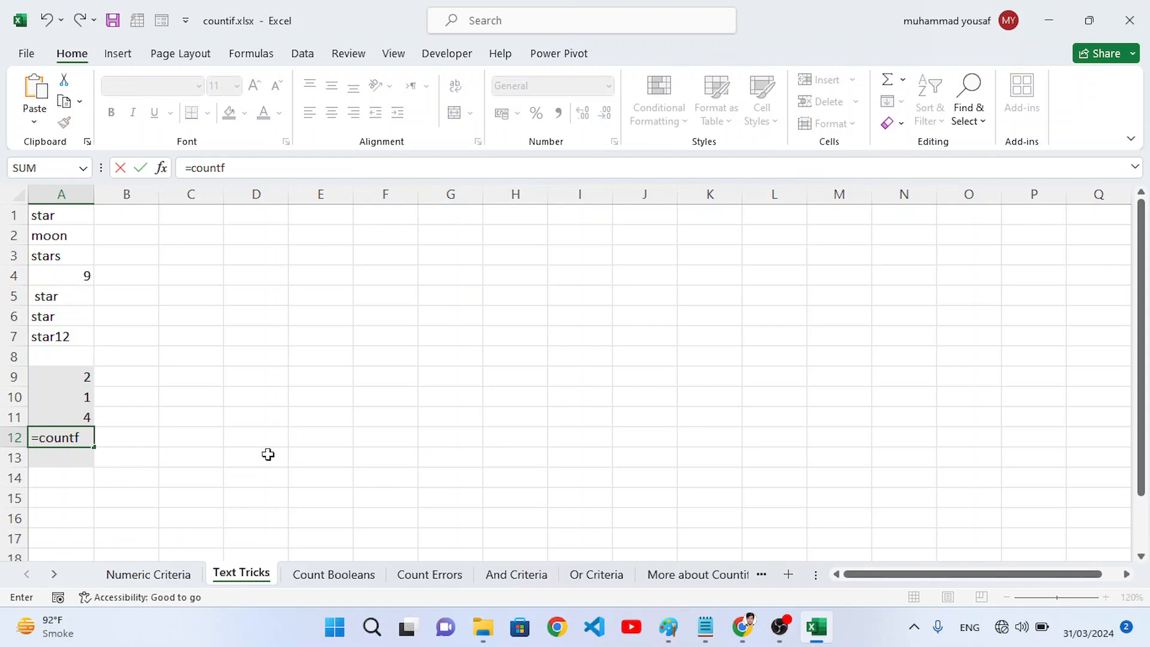
{"action": "key", "text": "BackSpace"}
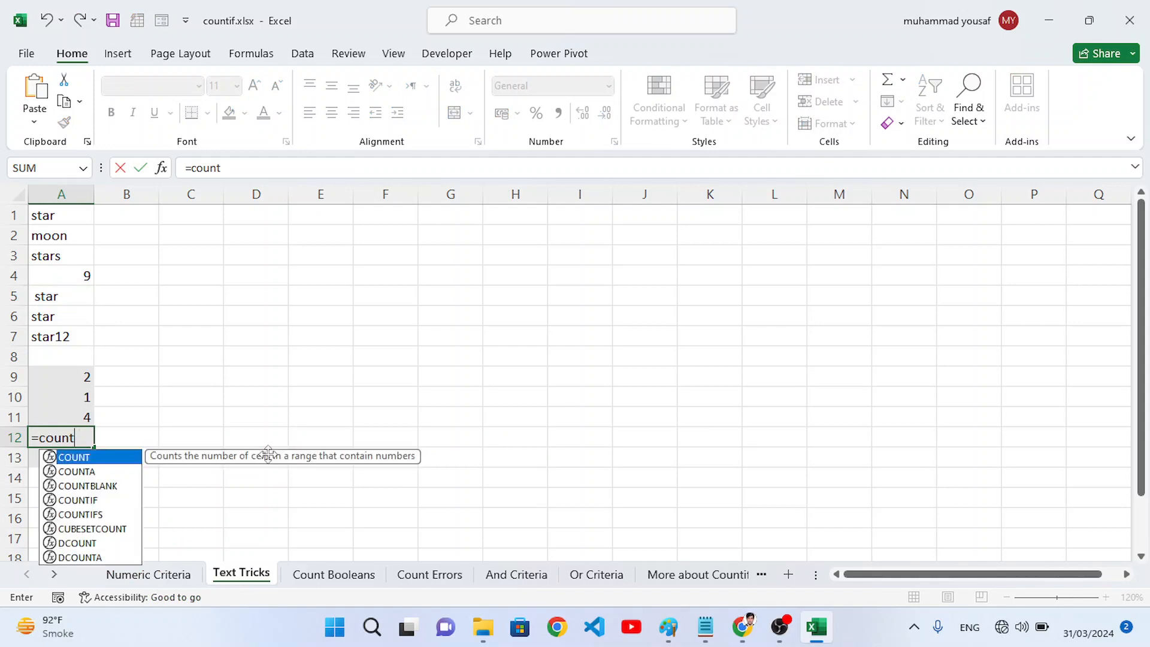
{"action": "type", "text": "if("}
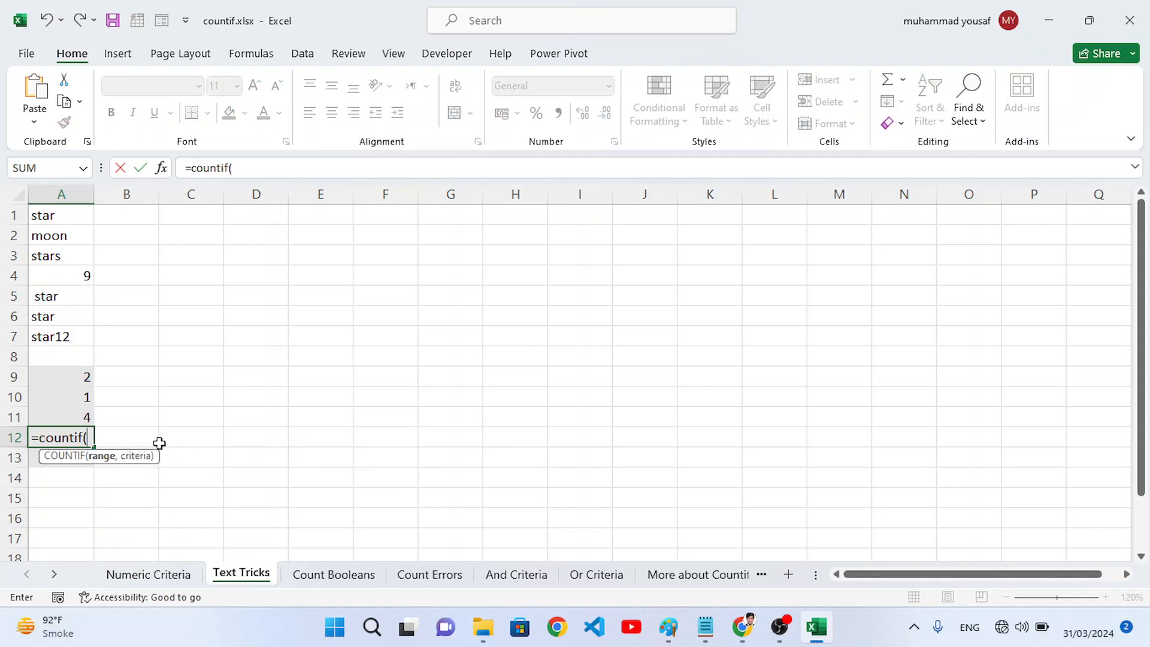
{"action": "left_click_drag", "start_coordinate": [45, 218], "coordinate": [54, 329]}
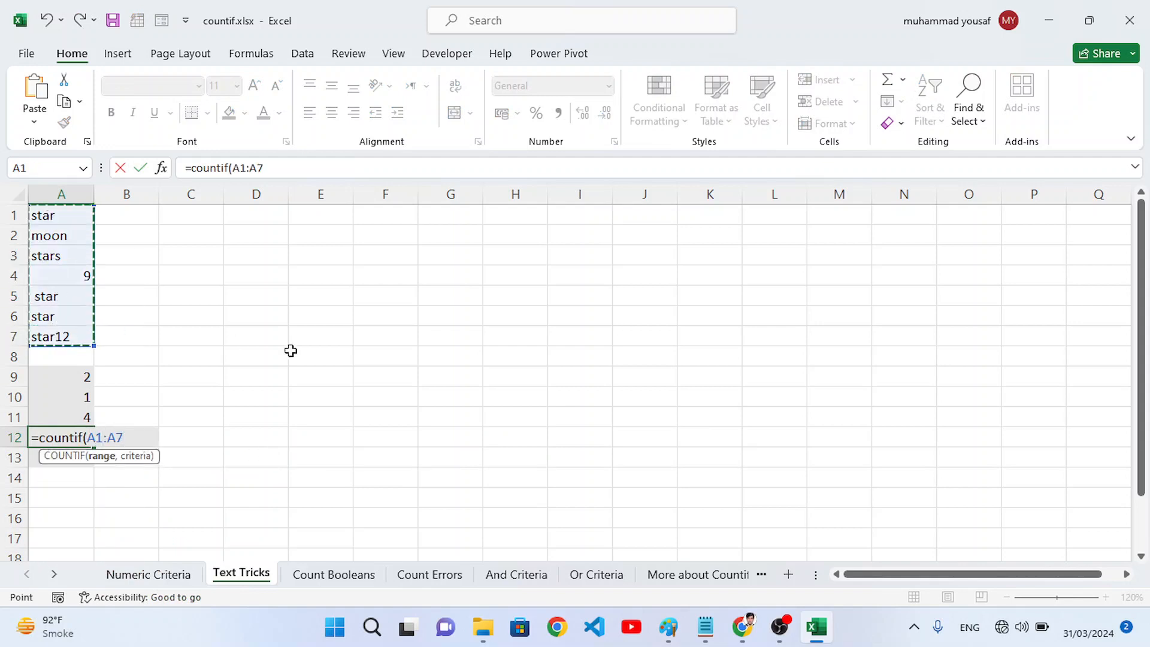
{"action": "type", "text": ", \"s"}
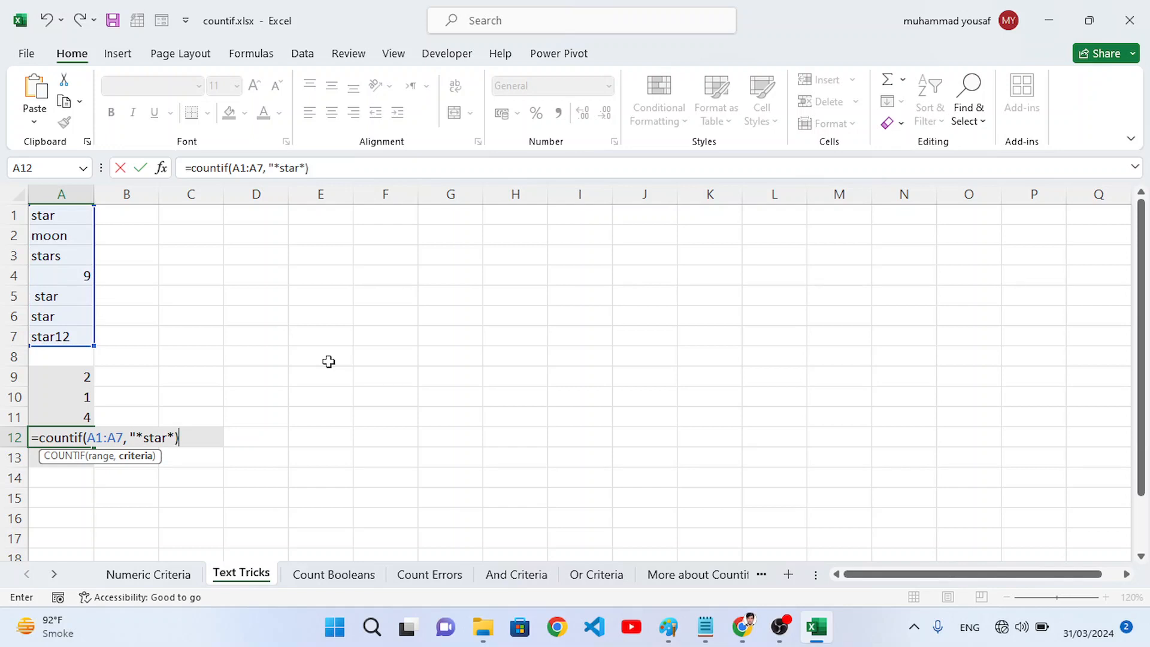
{"action": "key", "text": "Return"}
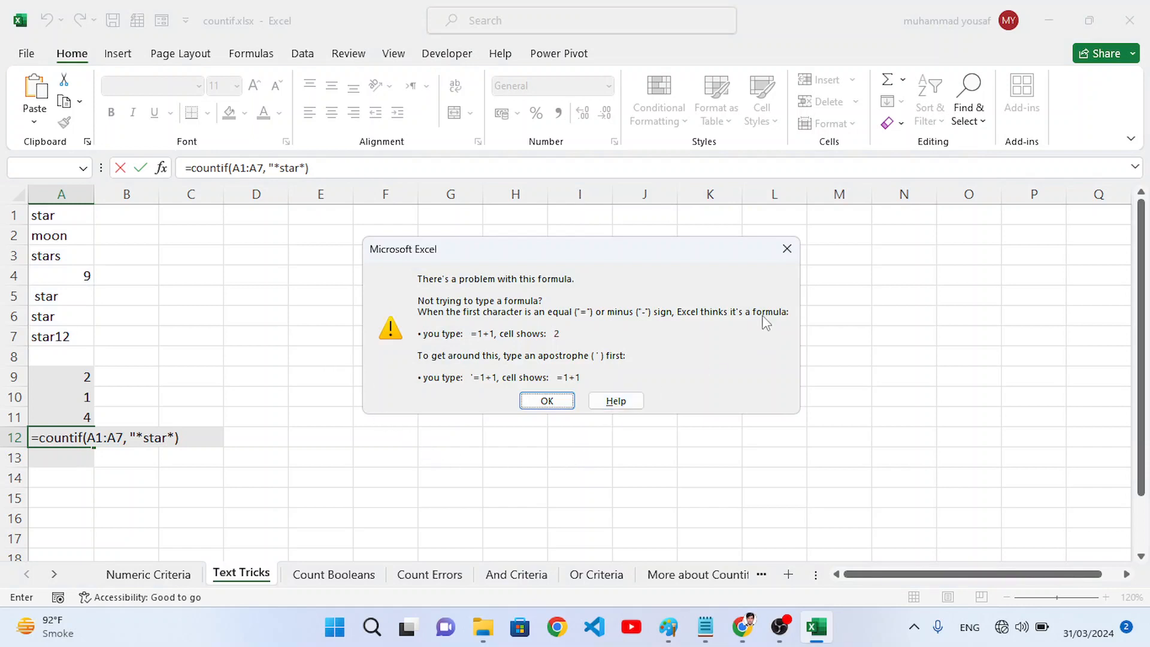
{"action": "left_click", "coordinate": [787, 250]}
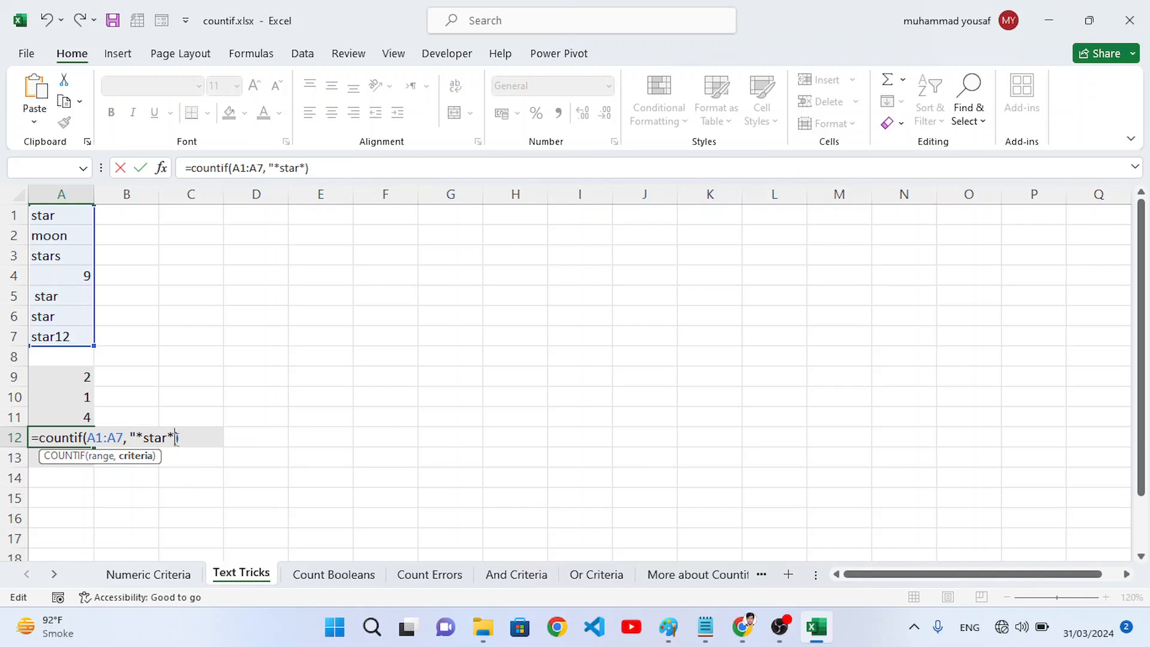
{"action": "type", "text": "\""}
{"action": "key", "text": "Return"}
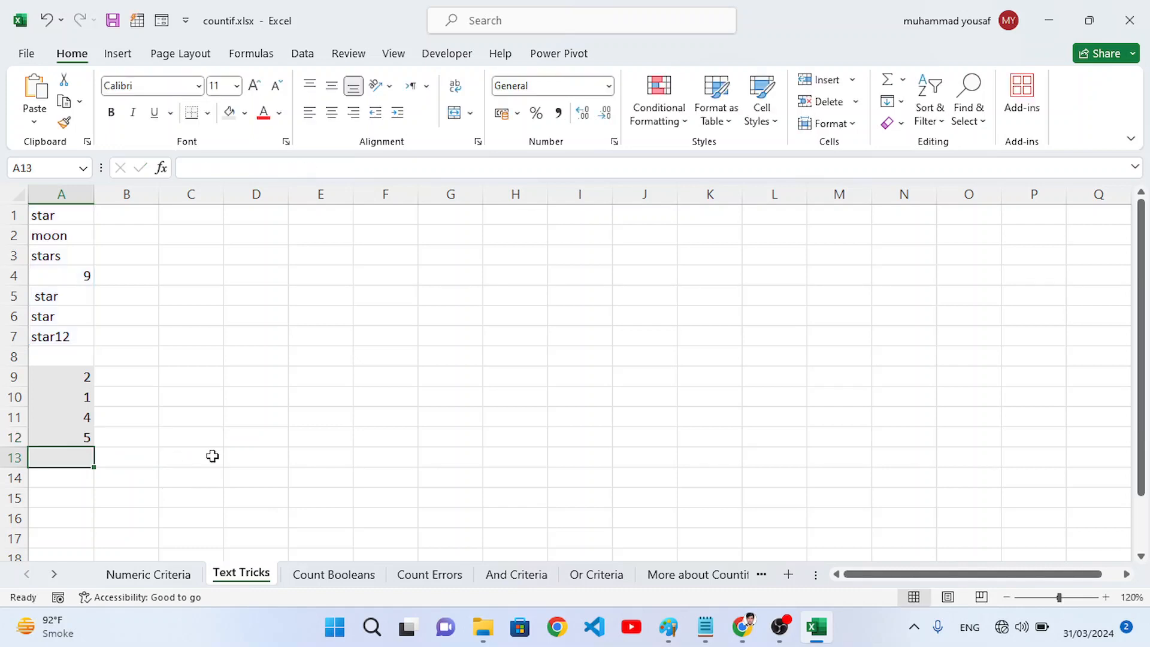
Step: Check the formula in A12 against the star entries in A1, A3 and A5:A7 and the number in A4
{"action": "left_click", "coordinate": [90, 437]}
{"action": "left_click", "coordinate": [84, 339]}
{"action": "left_click", "coordinate": [66, 296], "text": "shift"}
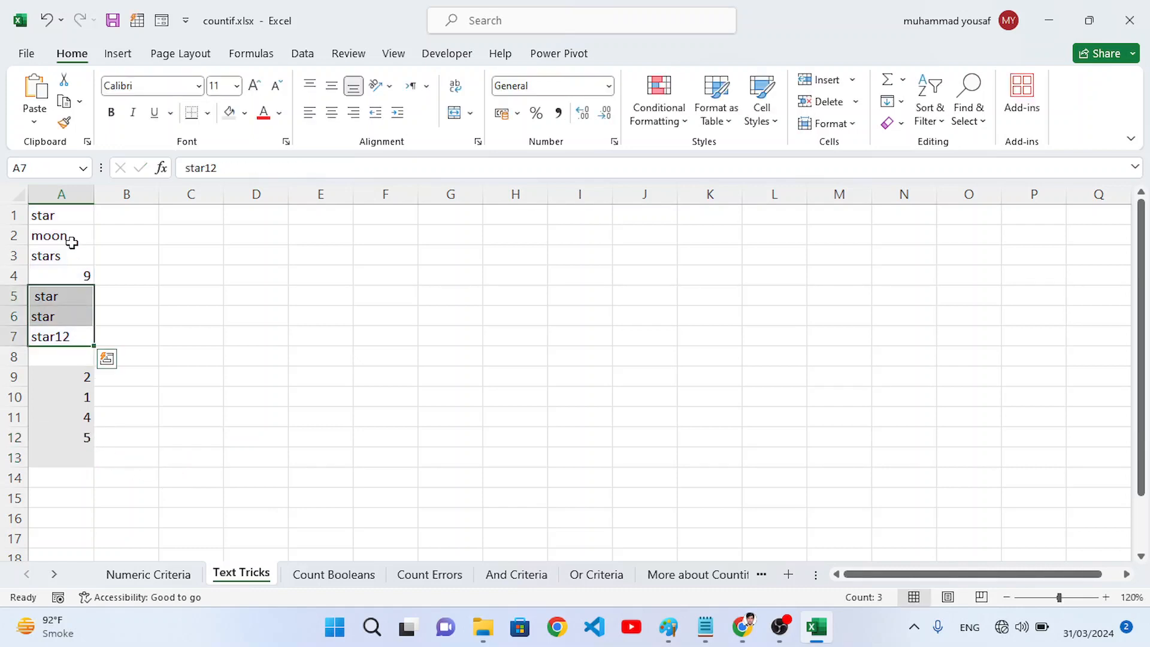
{"action": "left_click", "coordinate": [71, 256]}
{"action": "left_click", "coordinate": [67, 215]}
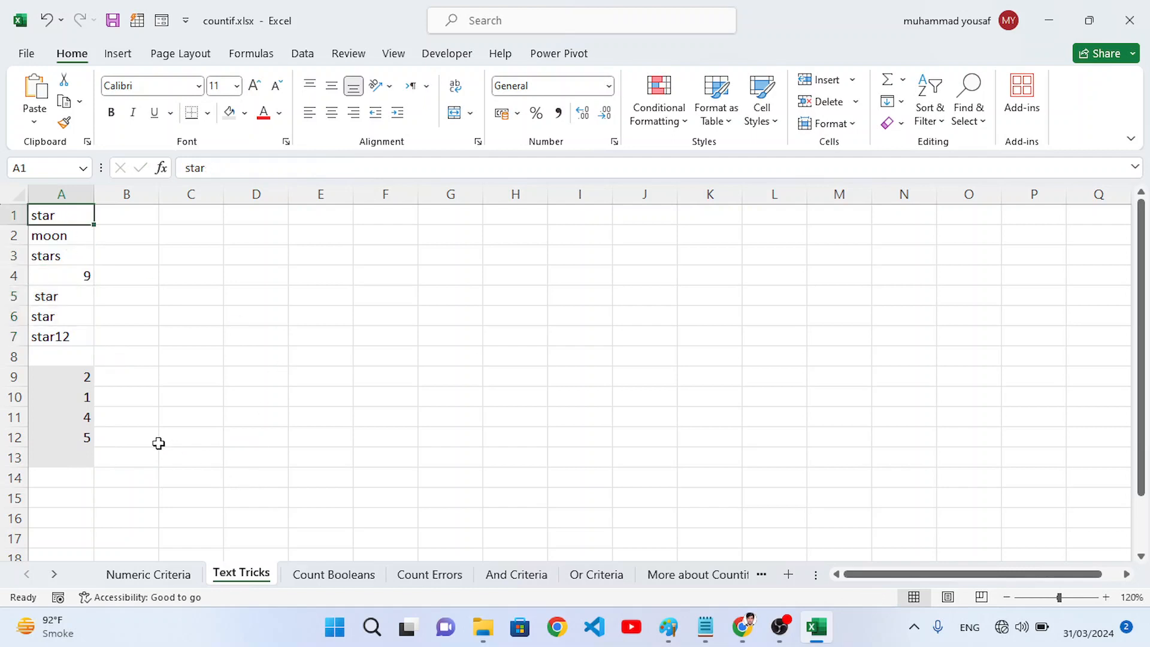
{"action": "left_click", "coordinate": [84, 438]}
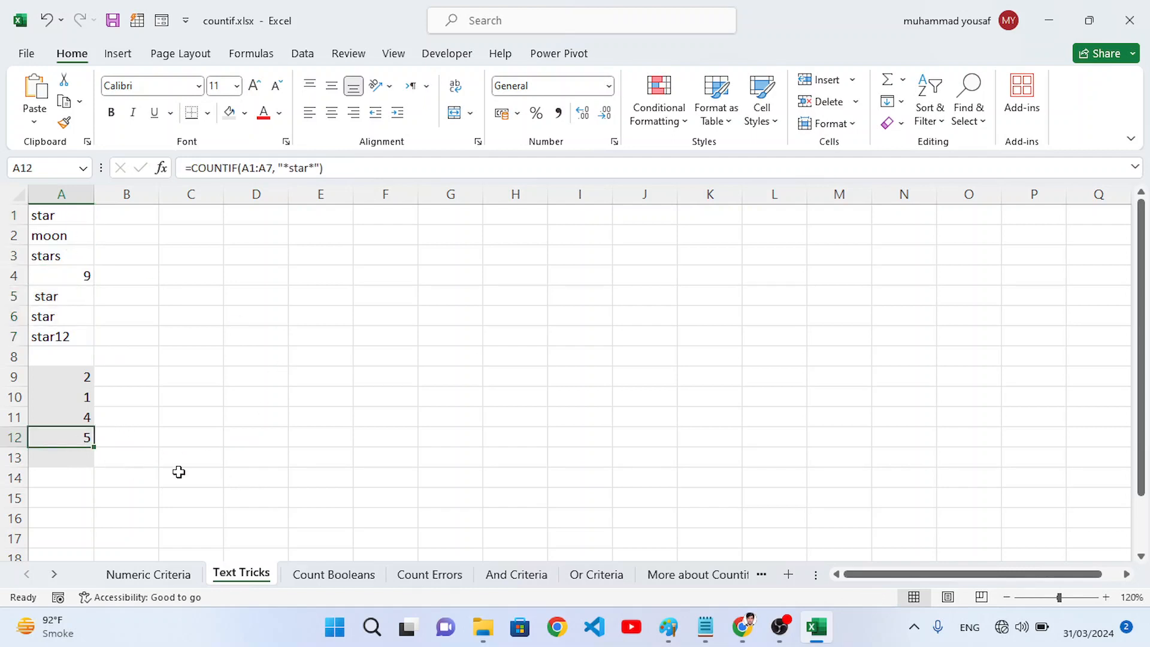
{"action": "left_click", "coordinate": [48, 275]}
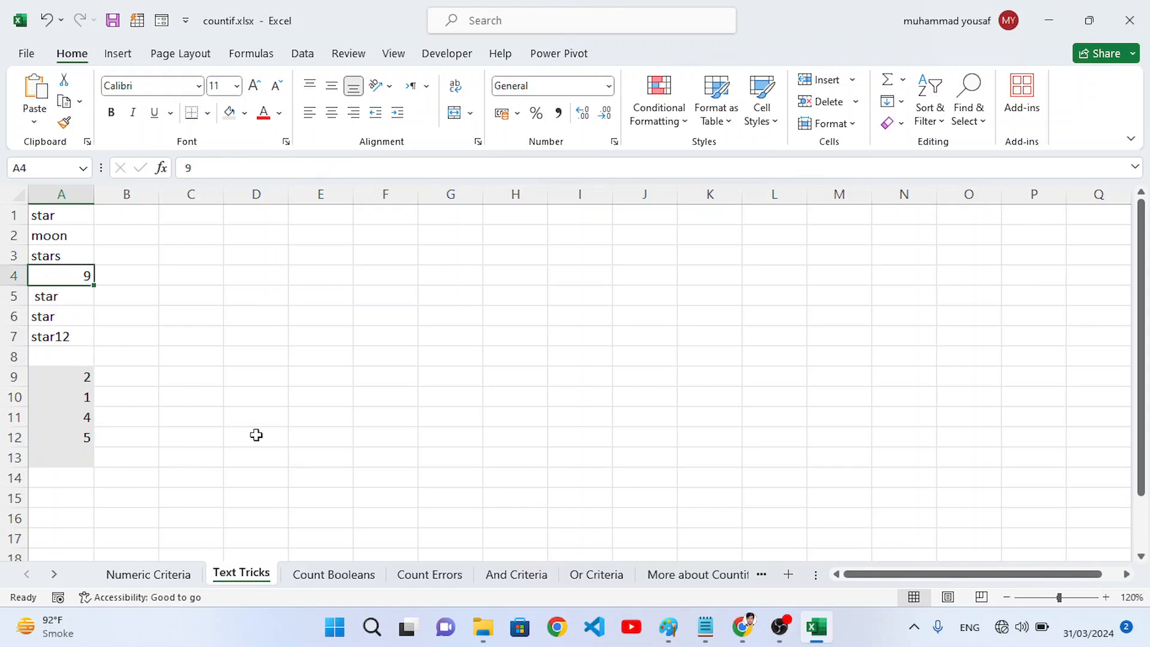
{"action": "left_click_drag", "start_coordinate": [59, 219], "coordinate": [65, 316]}
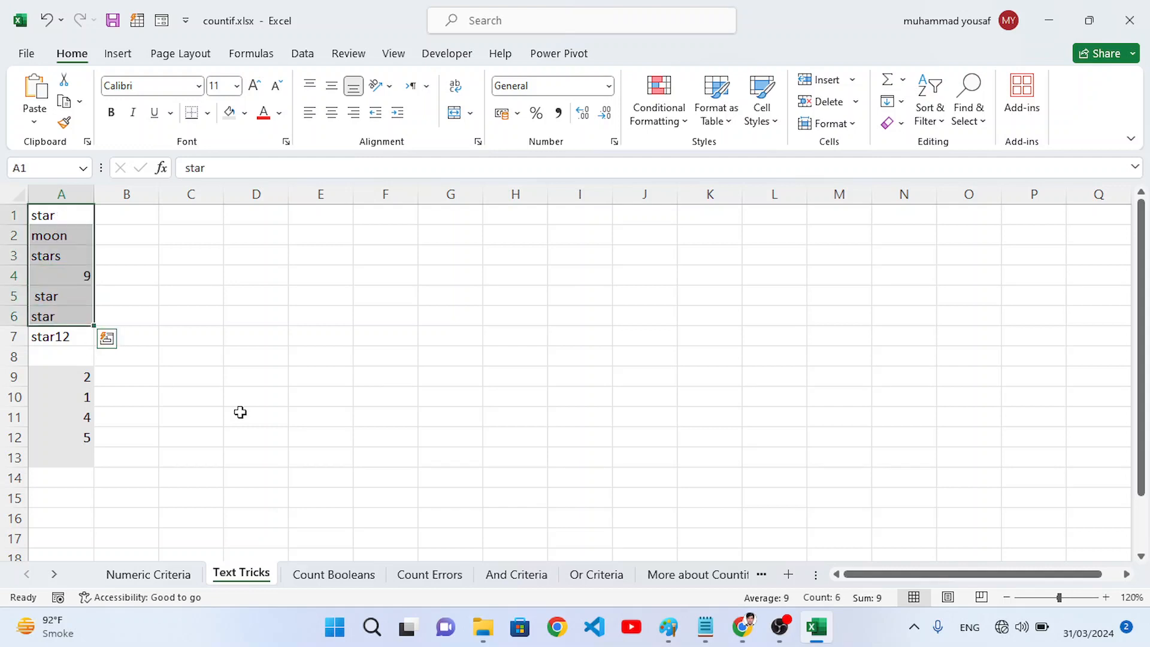
{"action": "left_click", "coordinate": [319, 435]}
Step: On the Count Booleans sheet, enter =COUNTIF(A1:A5, TRUE) in A7 to count the TRUE values
{"action": "left_click", "coordinate": [333, 573]}
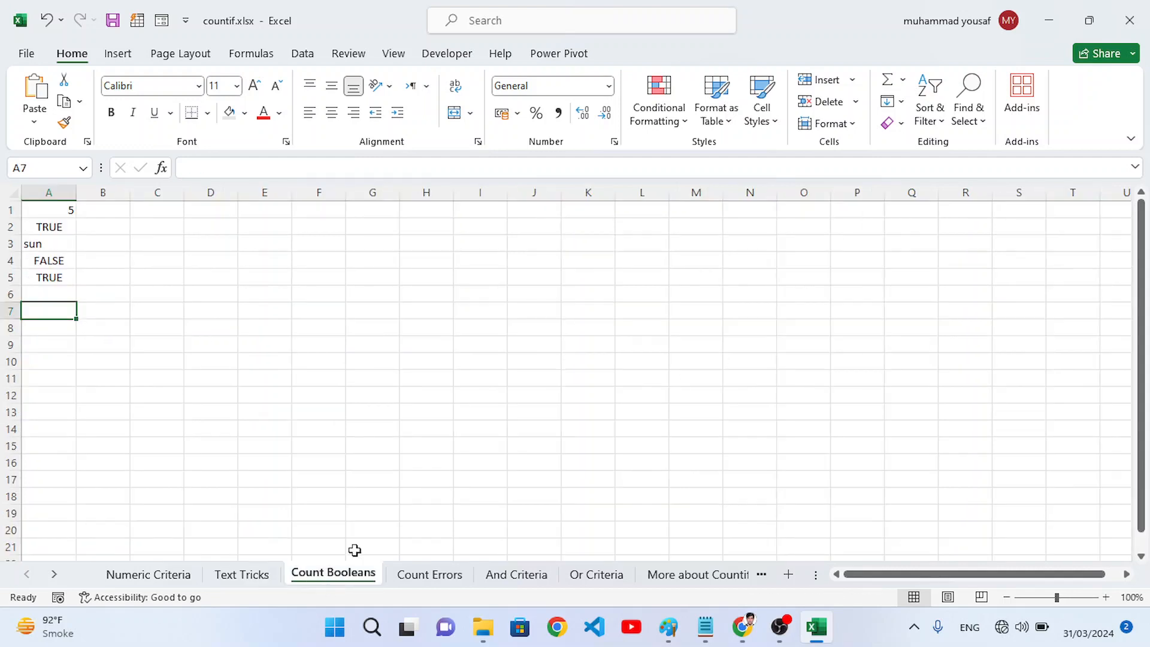
{"action": "left_click", "coordinate": [120, 440]}
{"action": "left_click", "coordinate": [50, 311]}
{"action": "left_click", "coordinate": [1106, 597]}
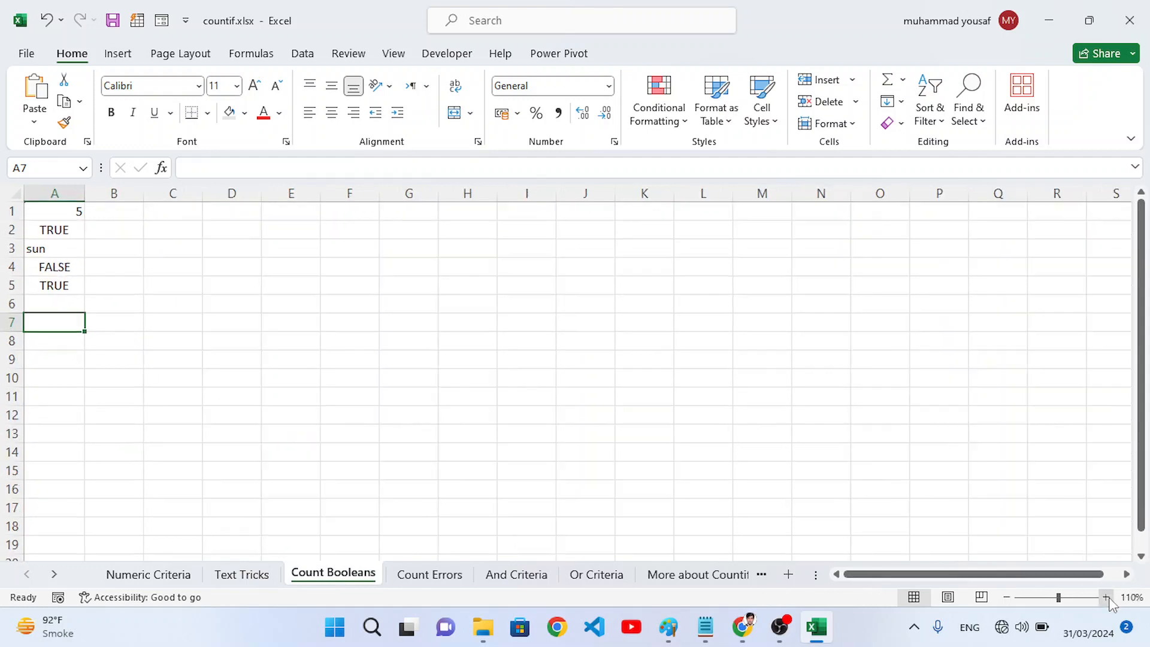
{"action": "left_click", "coordinate": [1107, 598]}
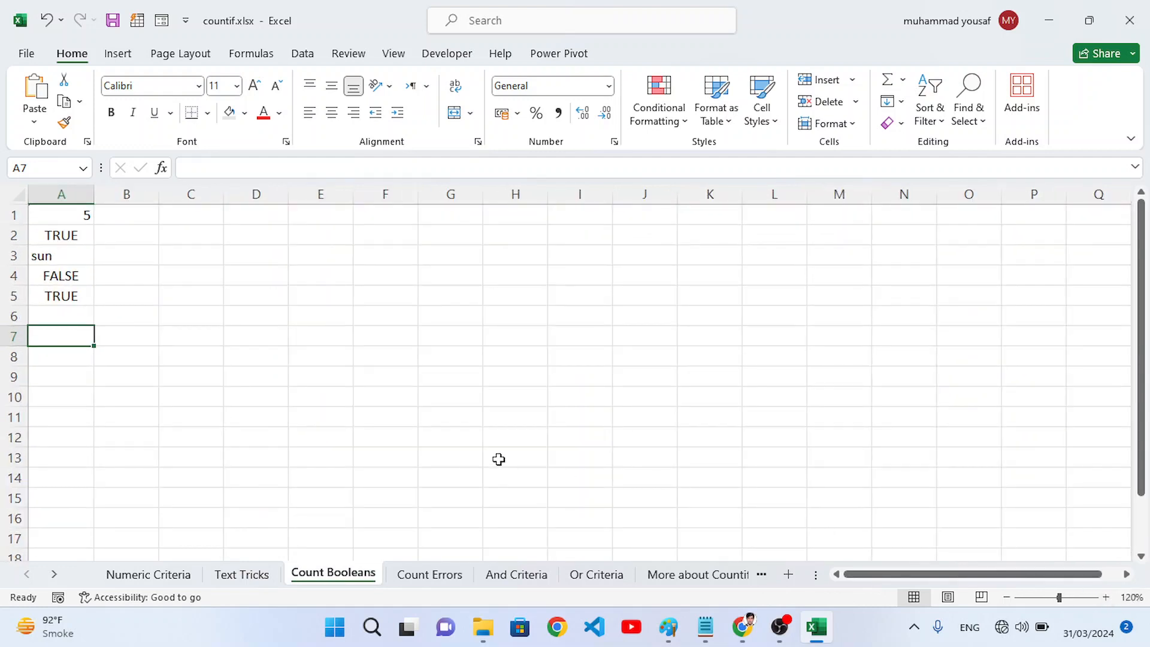
{"action": "type", "text": "=countif"}
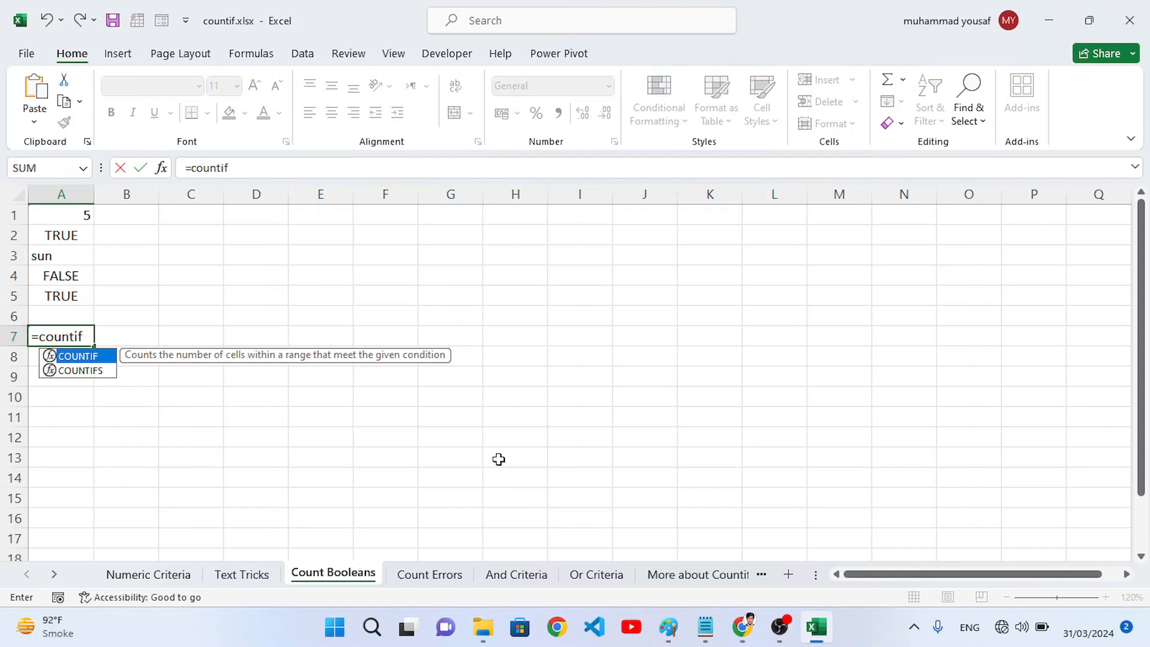
{"action": "type", "text": "("}
{"action": "left_click_drag", "start_coordinate": [72, 221], "coordinate": [72, 303]}
{"action": "type", "text": ","}
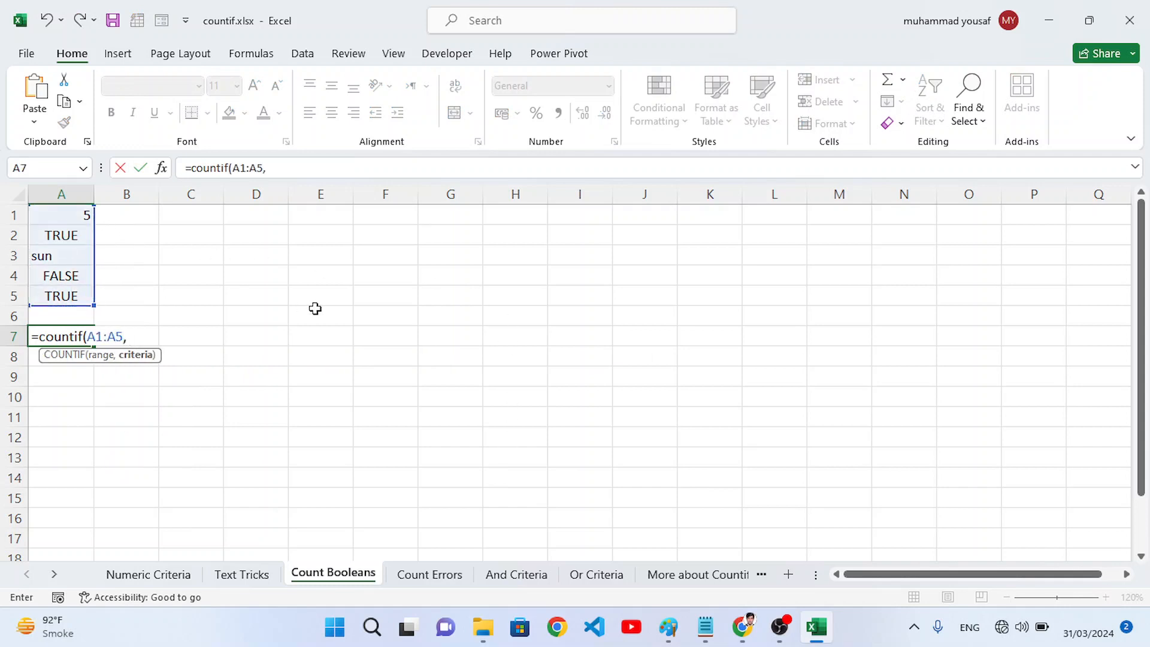
{"action": "type", "text": " TRUE)"}
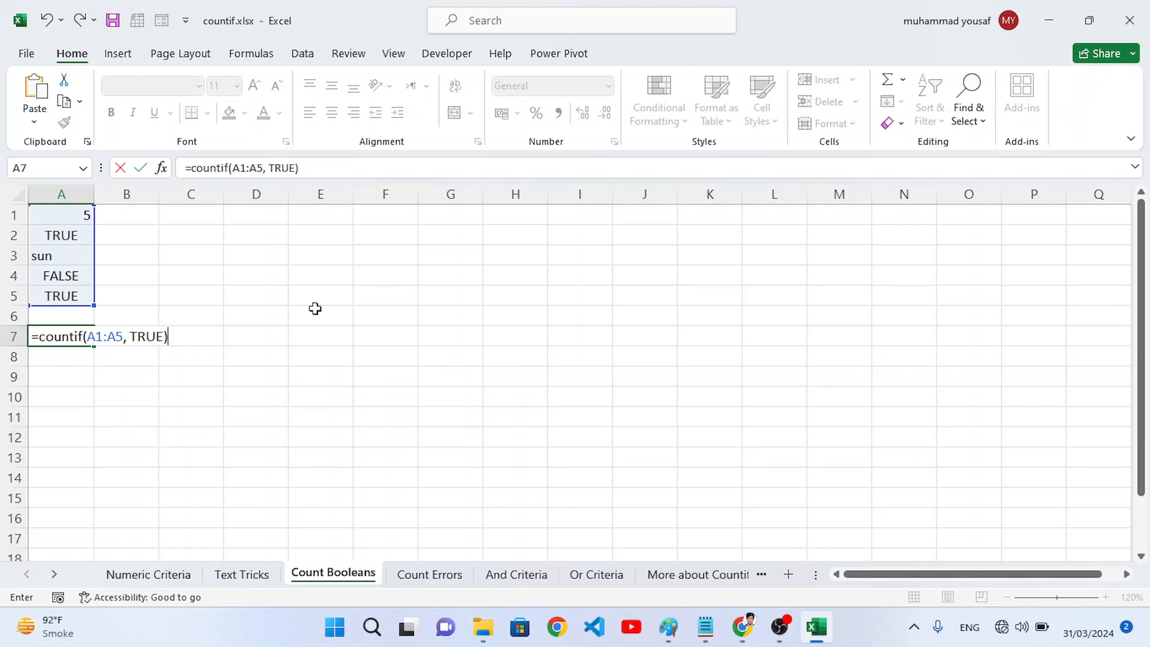
{"action": "key", "text": "Return"}
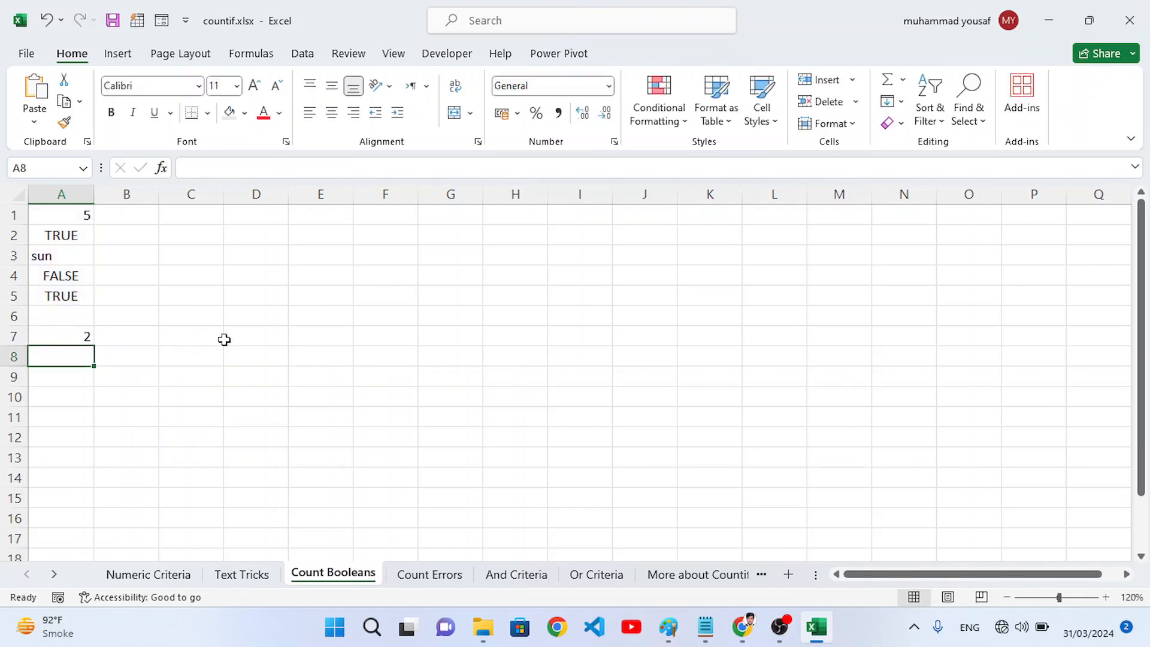
Step: Compare the formula in A7 with the Boolean entries in A2, A4 and A5
{"action": "left_click_drag", "start_coordinate": [76, 297], "coordinate": [69, 234]}
{"action": "left_click", "coordinate": [88, 273]}
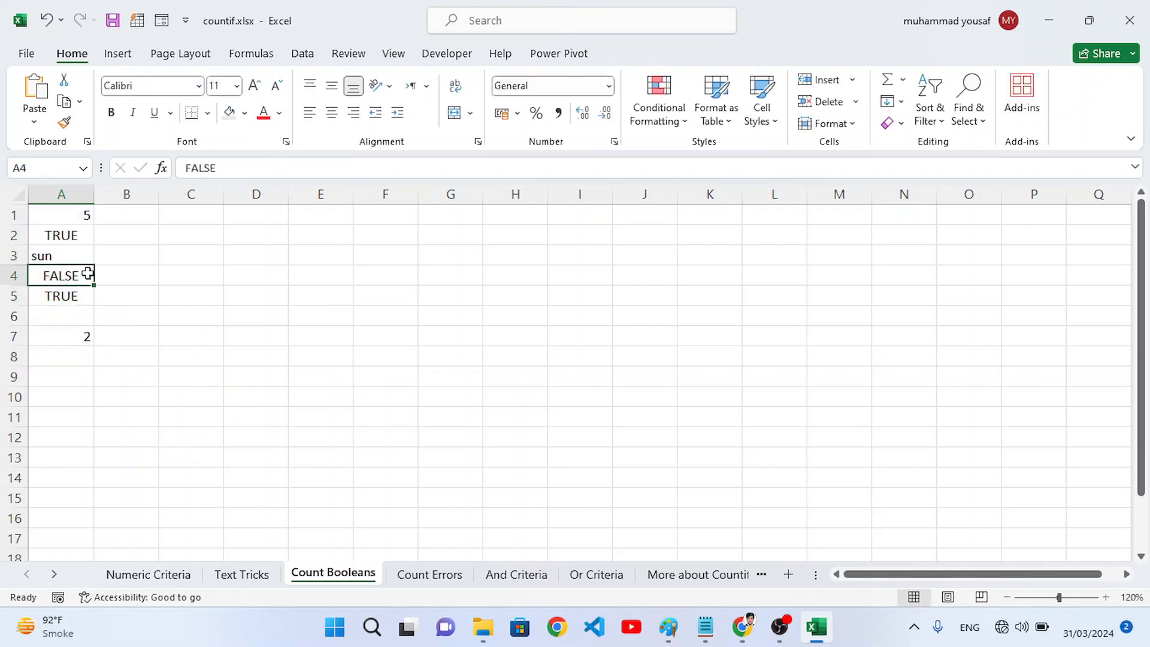
{"action": "left_click", "coordinate": [67, 330]}
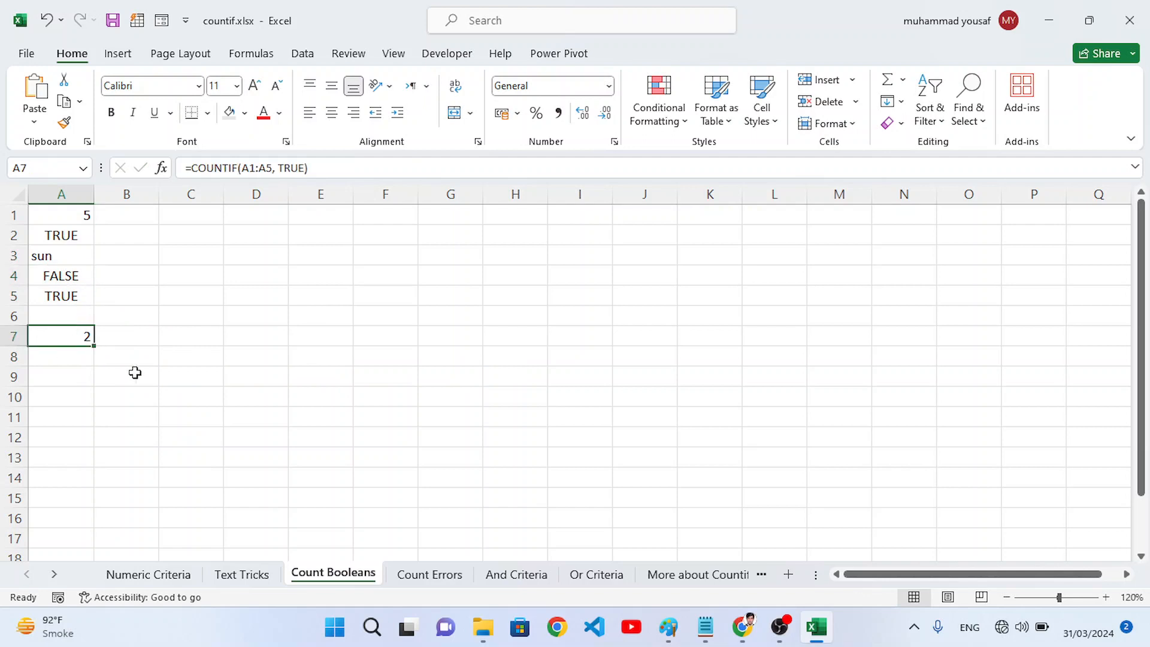
Step: Open the Count Errors sheet and examine the error values and numbers in A1:C3
{"action": "left_click", "coordinate": [424, 582]}
{"action": "left_click", "coordinate": [225, 400]}
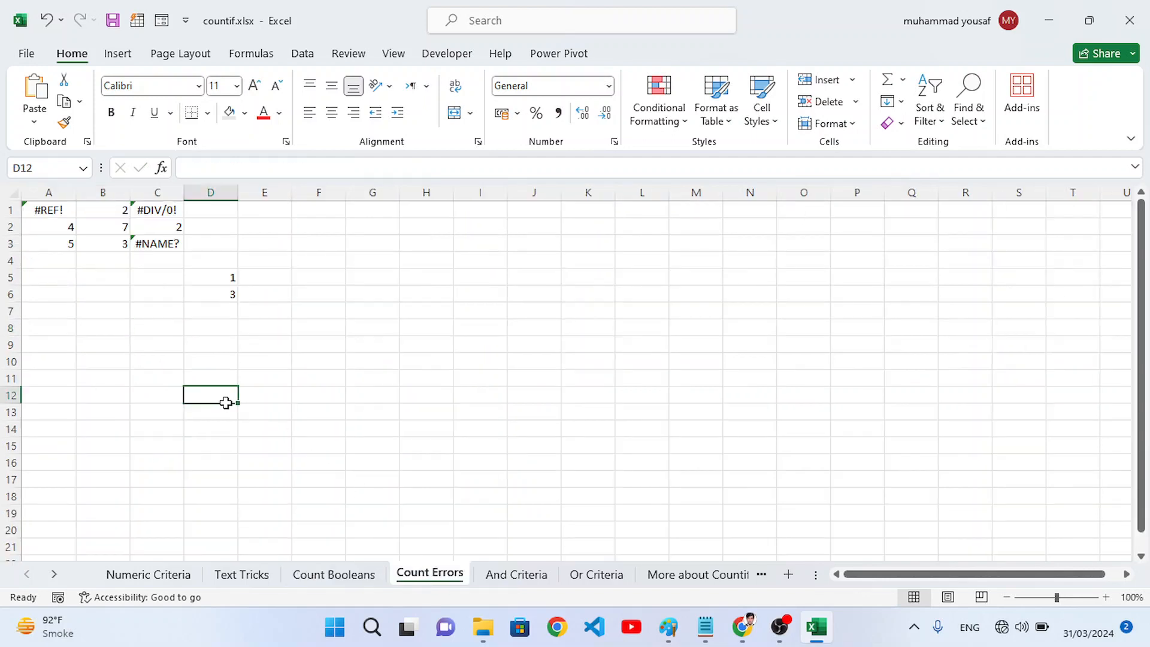
{"action": "left_click_drag", "start_coordinate": [58, 210], "coordinate": [161, 244]}
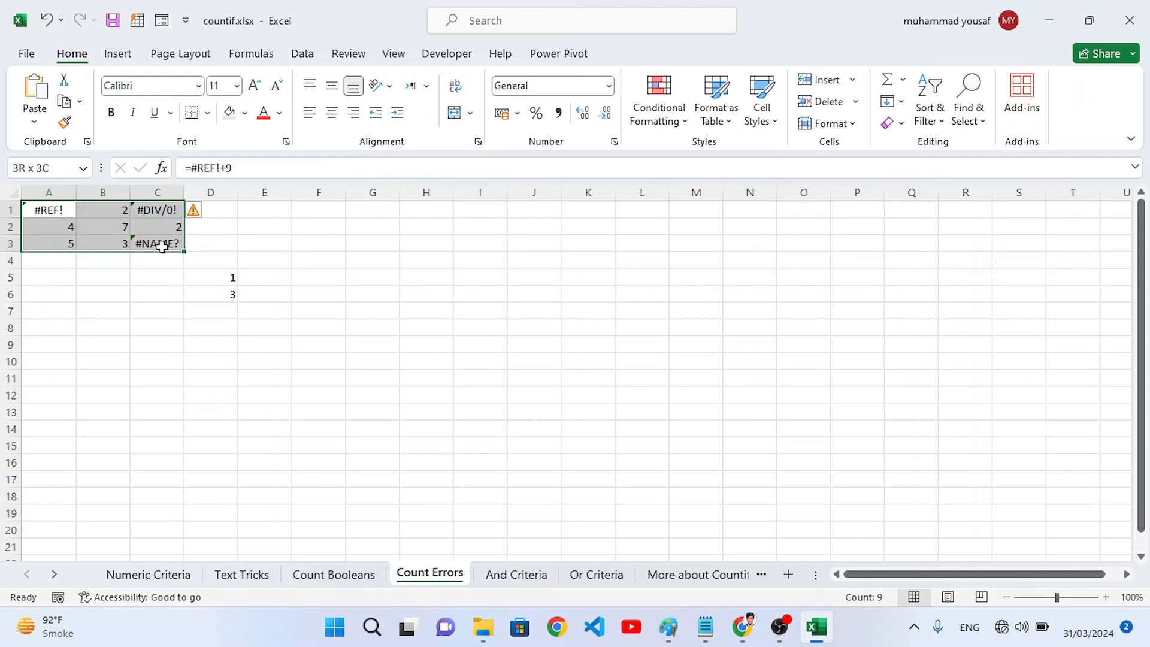
{"action": "left_click", "coordinate": [158, 345]}
{"action": "left_click_drag", "start_coordinate": [101, 214], "coordinate": [828, 462]}
{"action": "left_click", "coordinate": [371, 429]}
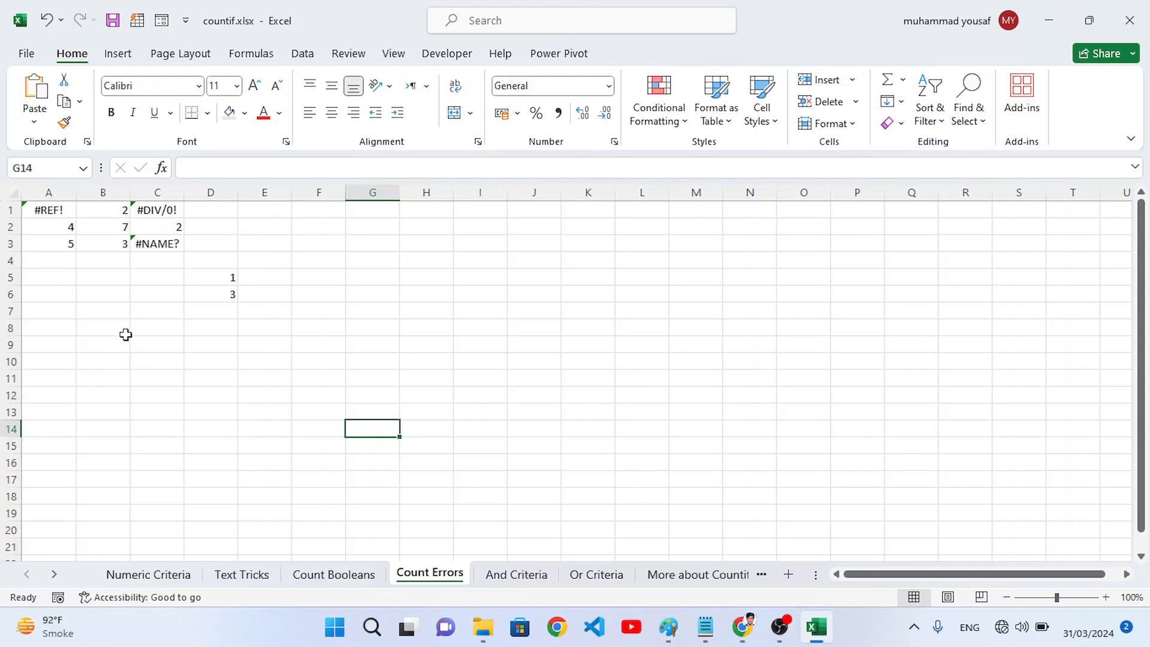
Step: Enter =COUNTIF(A1:C3, "#NAME?") in B9 to count cells with that specific error
{"action": "left_click", "coordinate": [107, 340]}
{"action": "type", "text": "=coun"}
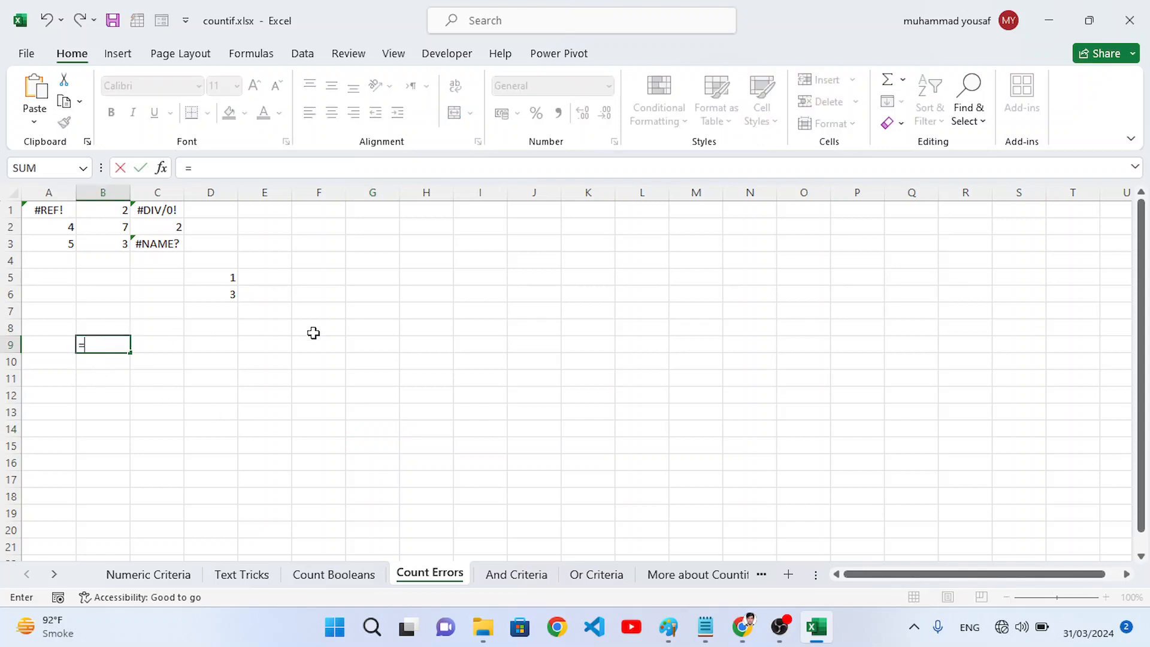
{"action": "key", "text": "Down"}
{"action": "key", "text": "Down"}
{"action": "key", "text": "Down"}
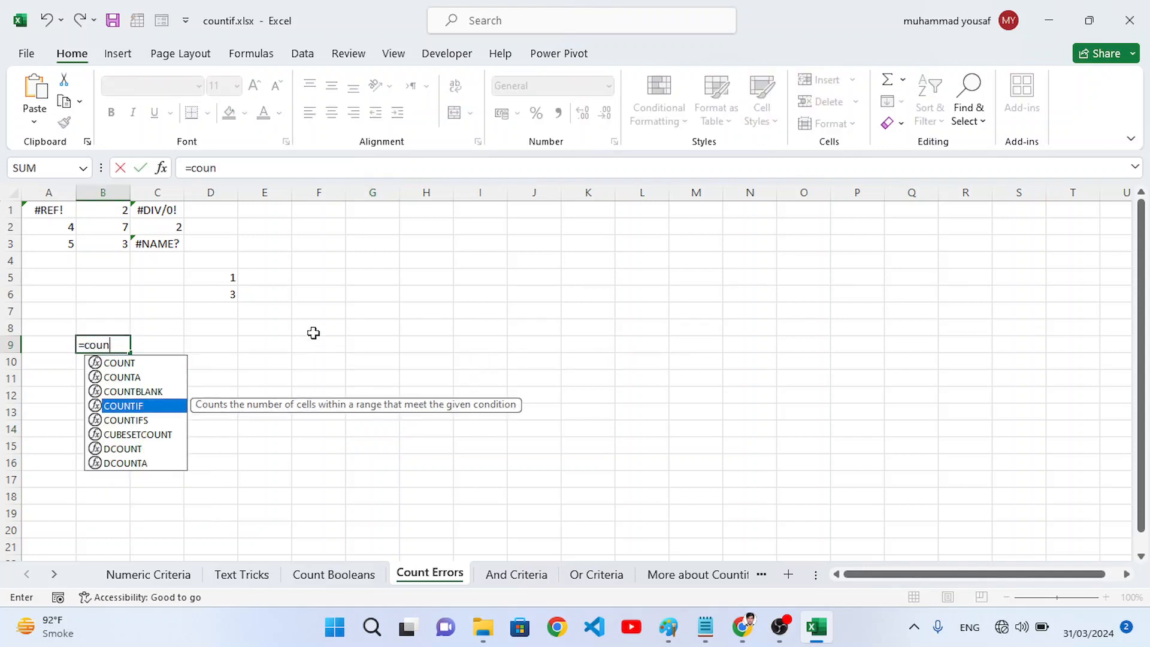
{"action": "key", "text": "Tab"}
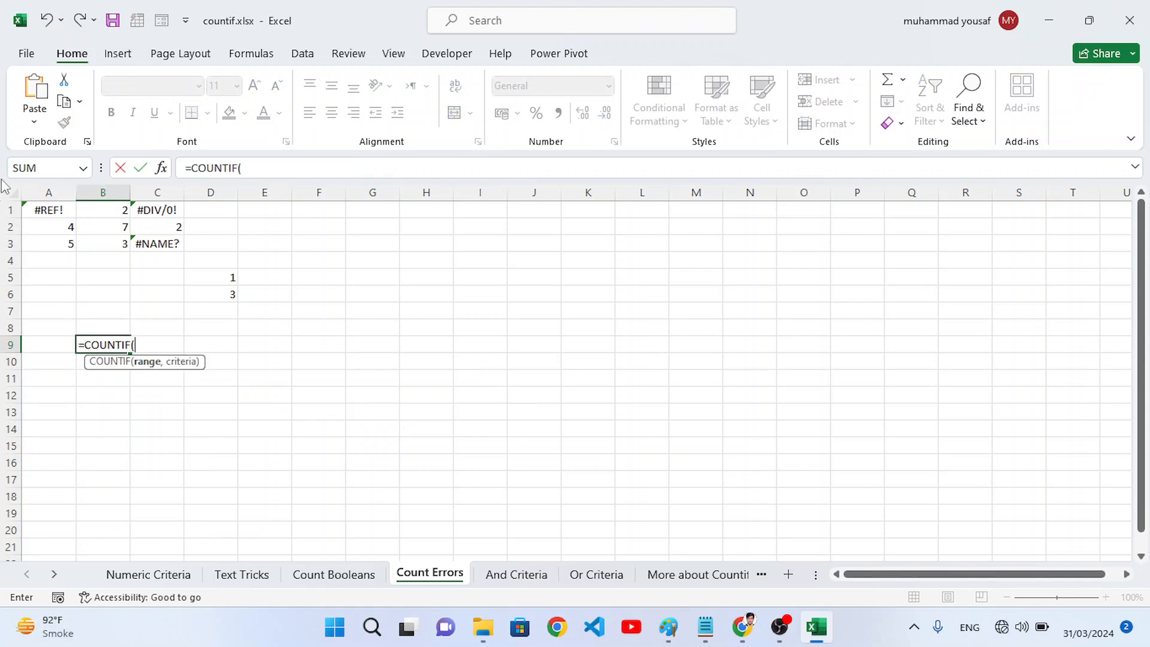
{"action": "left_click_drag", "start_coordinate": [47, 212], "coordinate": [172, 251]}
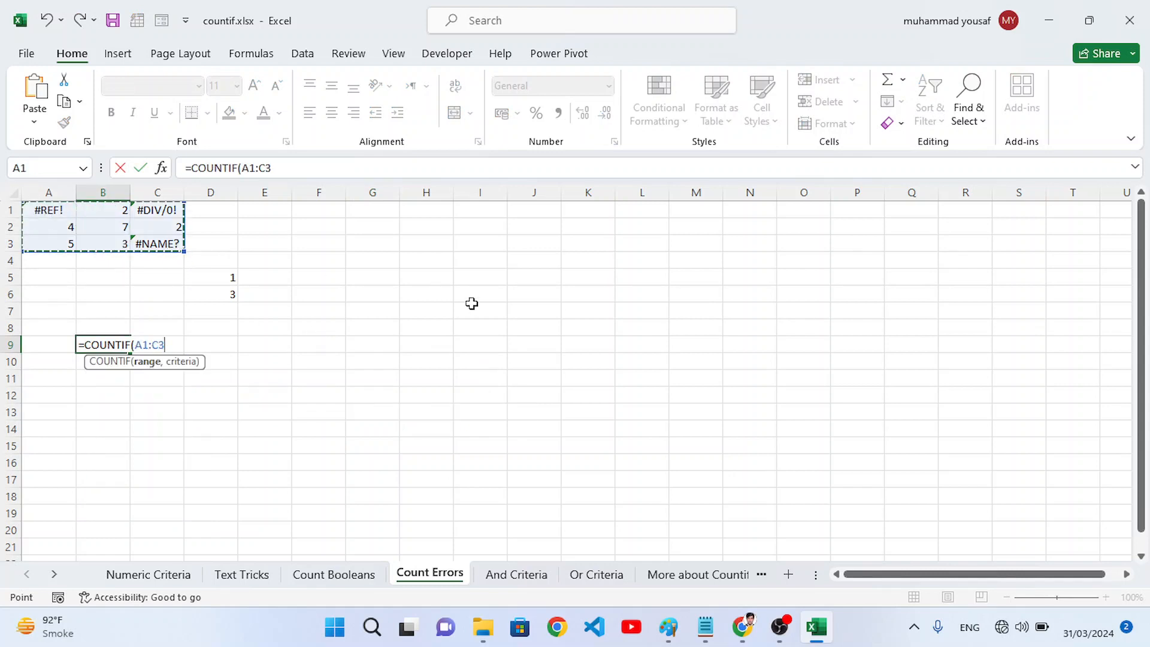
{"action": "type", "text": ","}
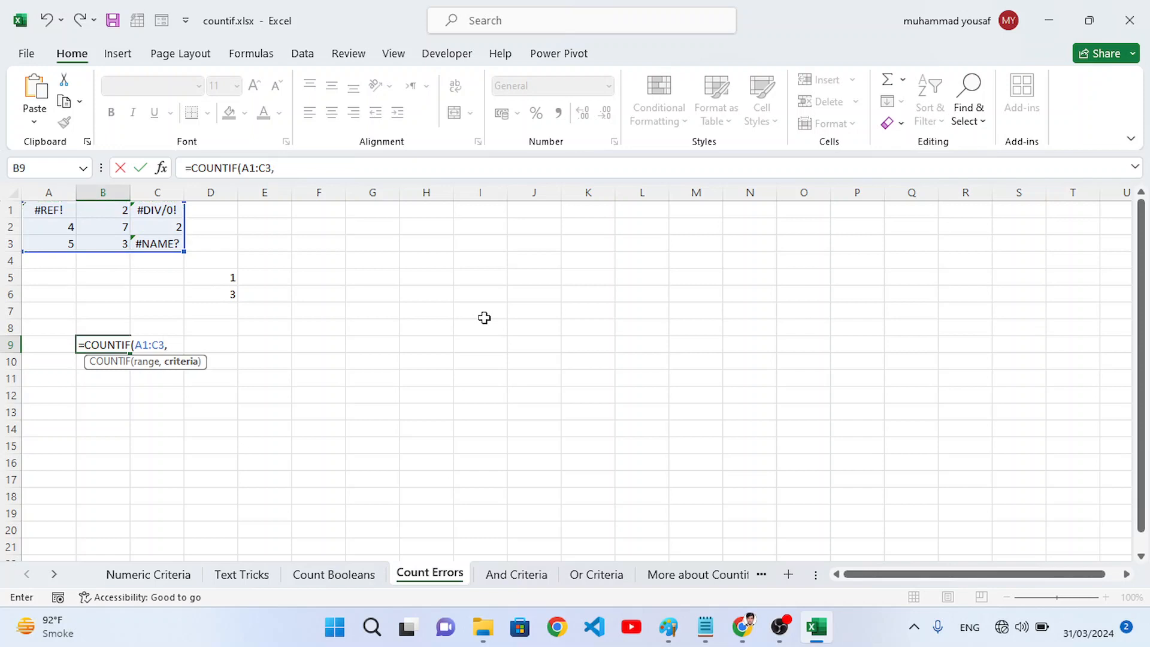
{"action": "type", "text": " \"#NAME?"}
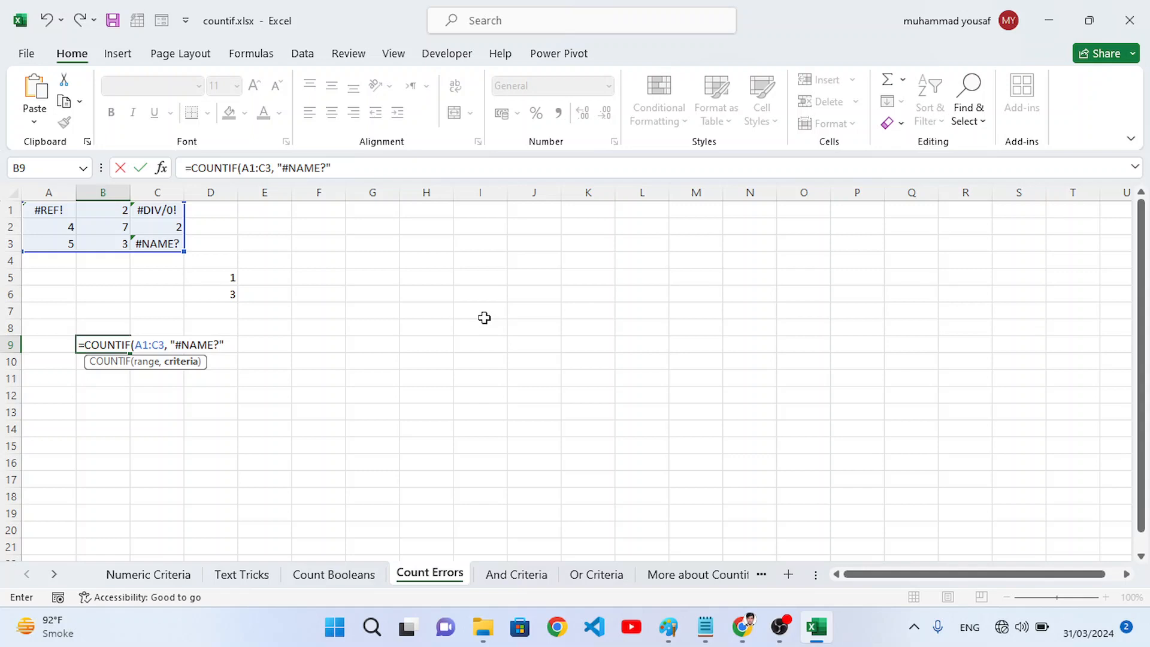
{"action": "type", "text": "\")"}
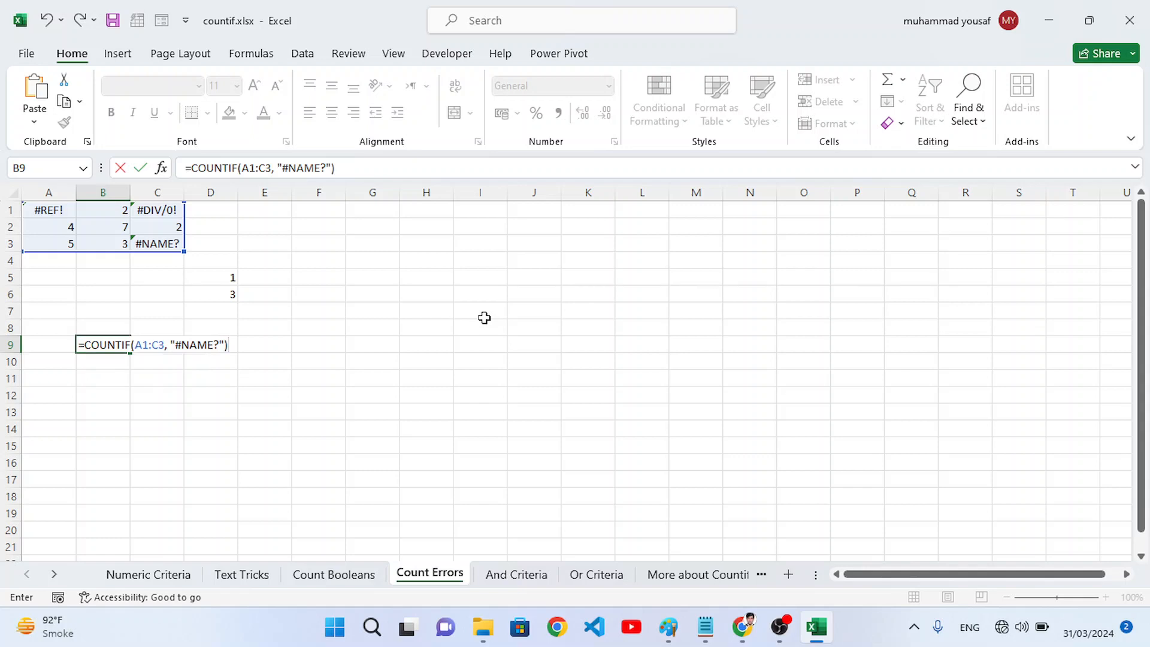
{"action": "key", "text": "Return"}
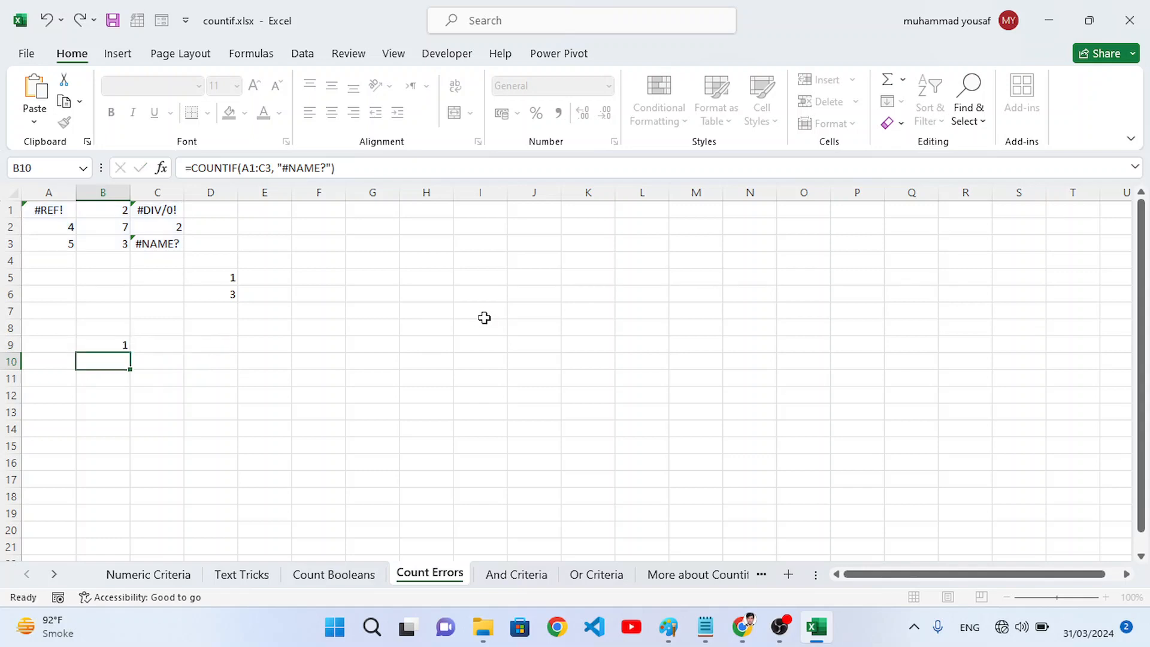
Step: Check the formula in B9 against the #NAME? error in C3
{"action": "left_click", "coordinate": [93, 346]}
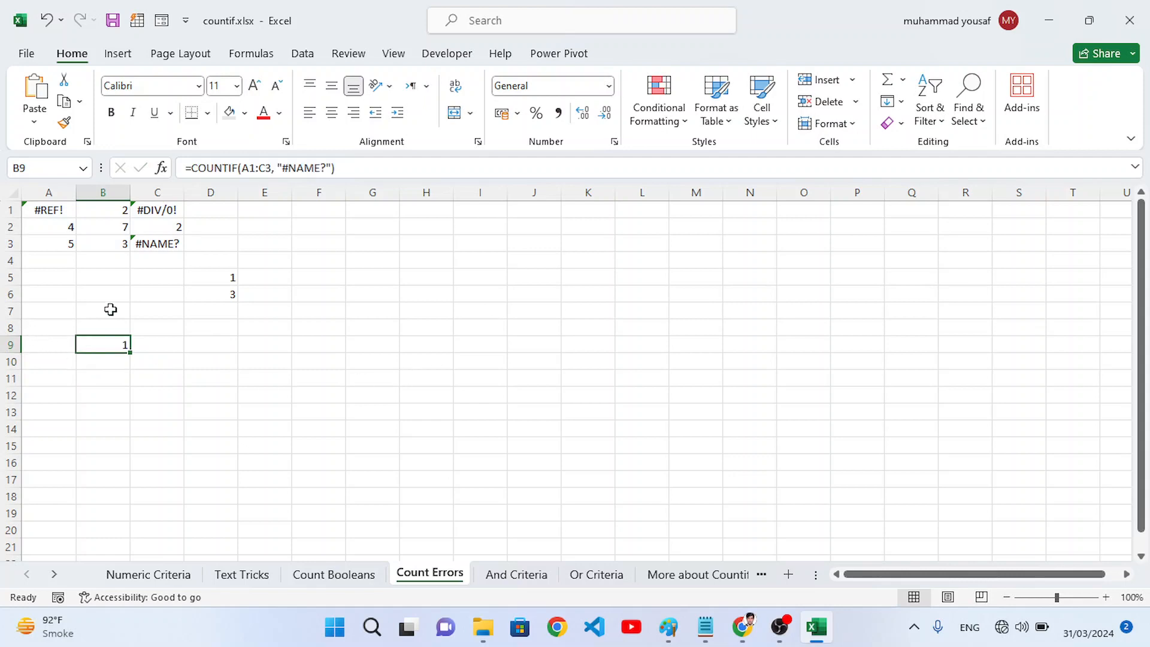
{"action": "left_click", "coordinate": [146, 244]}
{"action": "left_click", "coordinate": [232, 365]}
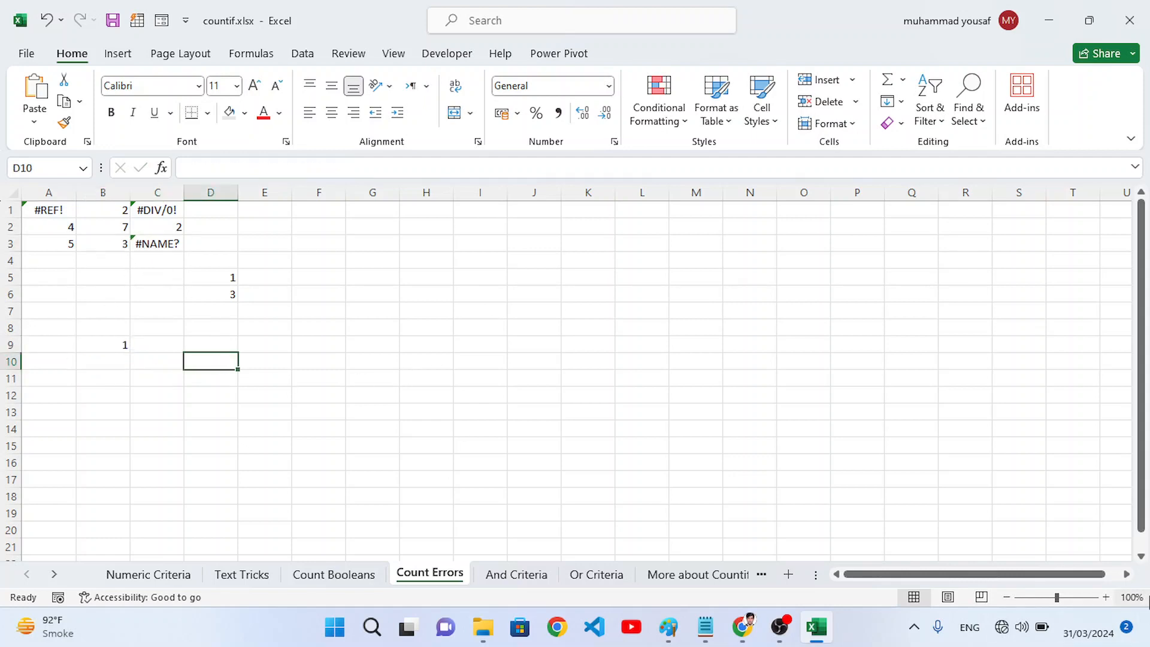
Step: Zoom the Count Errors sheet to 120% and start a COUNT formula in B10
{"action": "left_click", "coordinate": [1106, 597]}
{"action": "left_click", "coordinate": [1105, 597]}
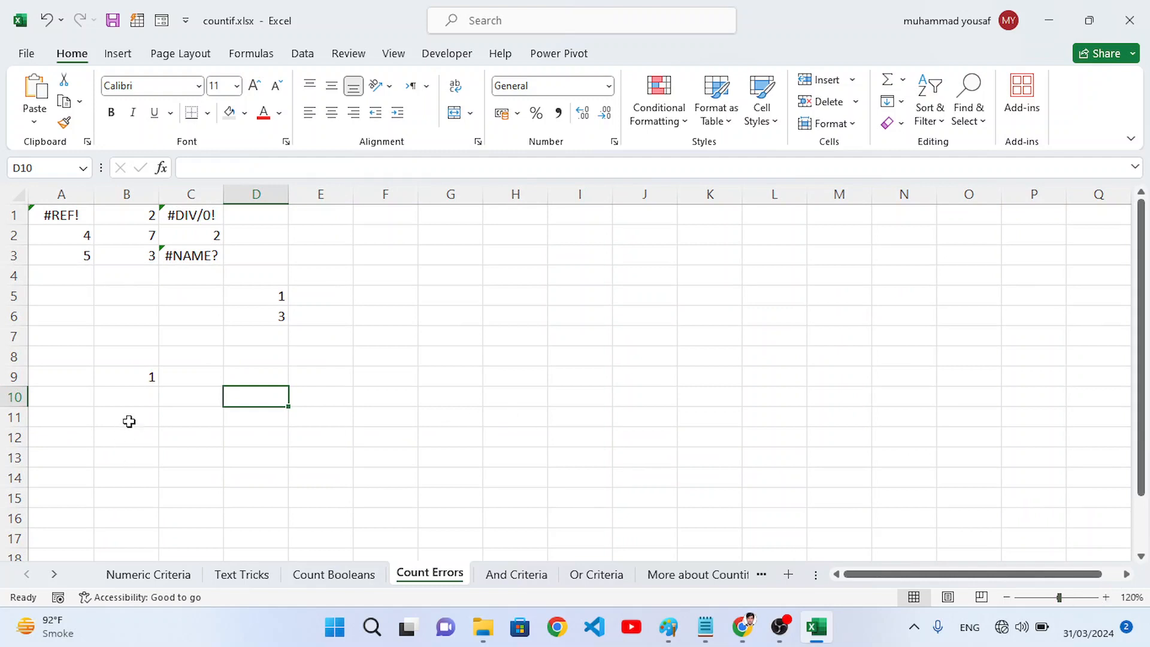
{"action": "left_click", "coordinate": [133, 399]}
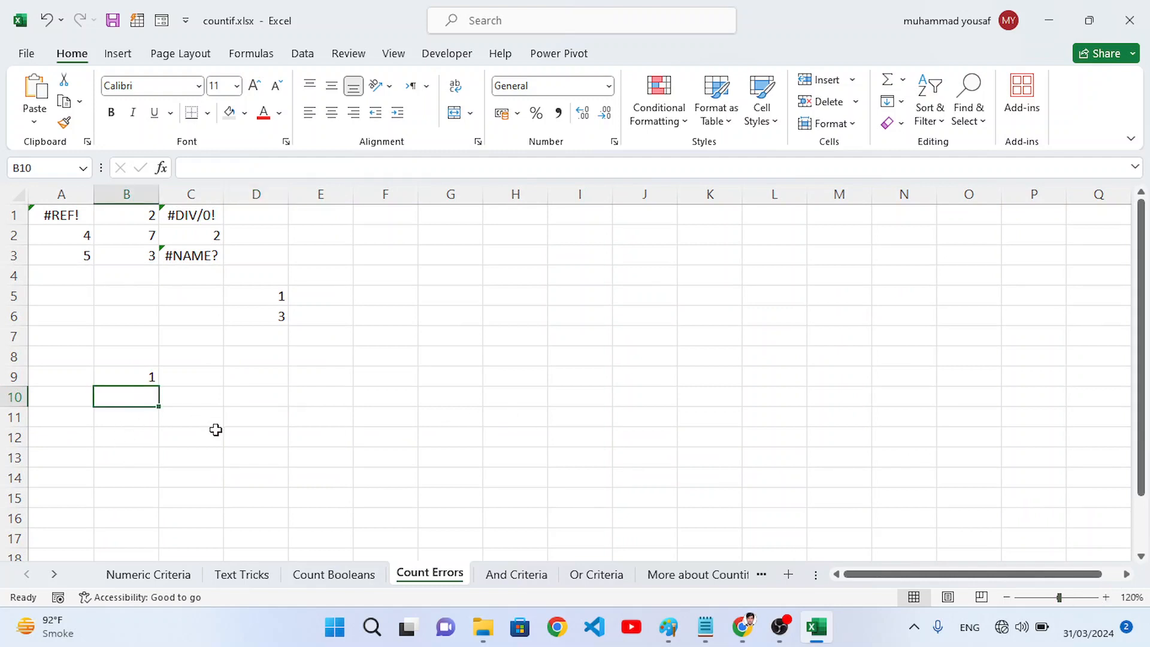
{"action": "type", "text": "=coun"}
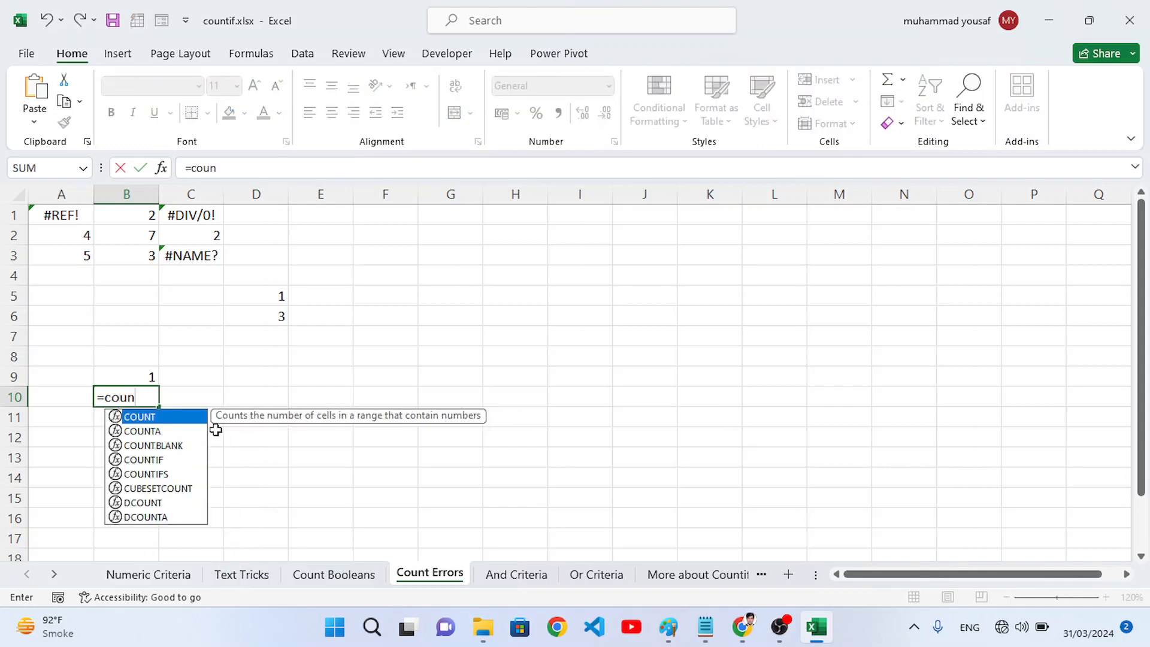
{"action": "type", "text": "tif("}
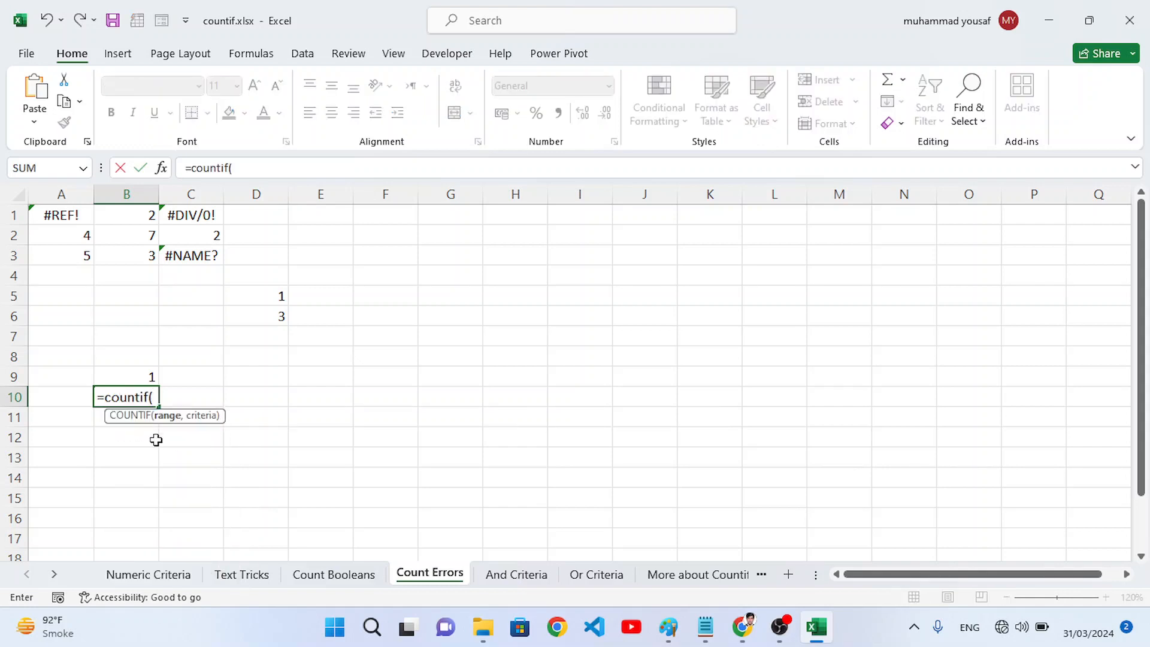
{"action": "left_click_drag", "start_coordinate": [71, 222], "coordinate": [169, 256]}
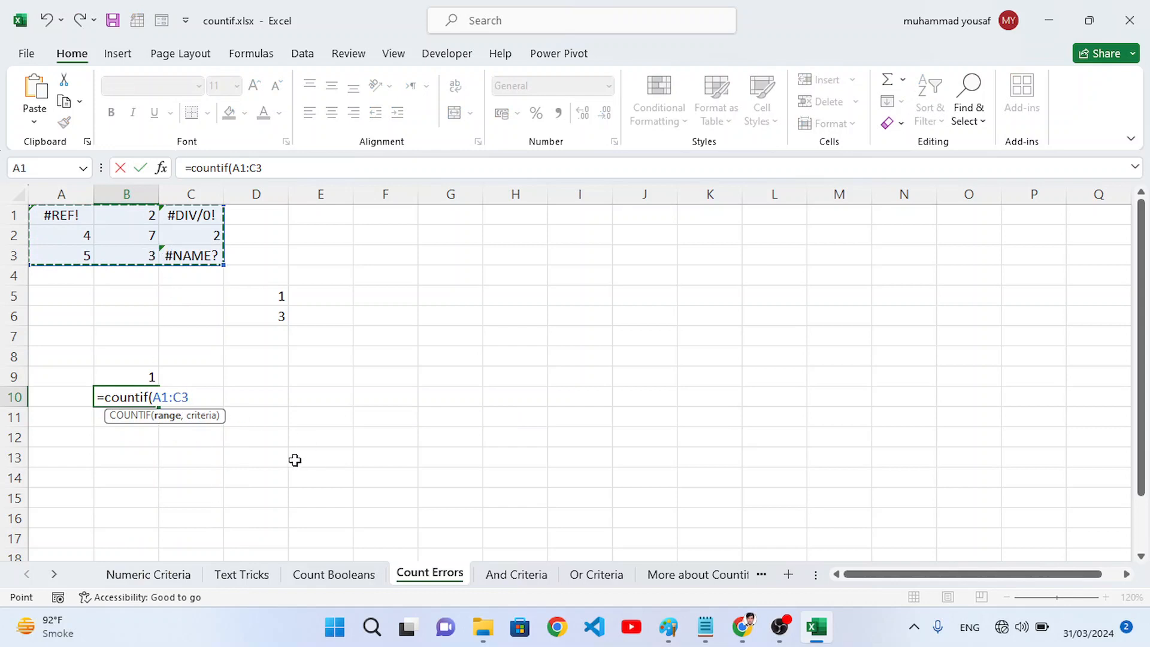
{"action": "key", "text": "BackSpace"}
{"action": "key", "text": "BackSpace"}
{"action": "key", "text": "BackSpace"}
{"action": "key", "text": "BackSpace"}
{"action": "key", "text": "BackSpace"}
{"action": "key", "text": "BackSpace"}
{"action": "key", "text": "BackSpace"}
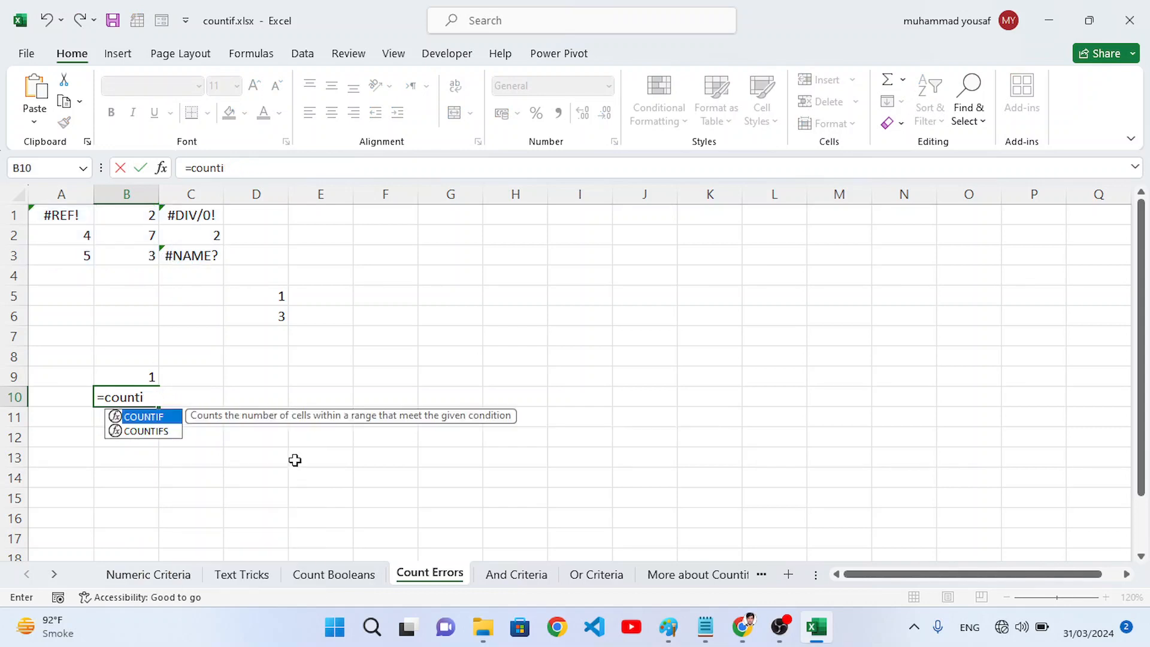
{"action": "key", "text": "BackSpace"}
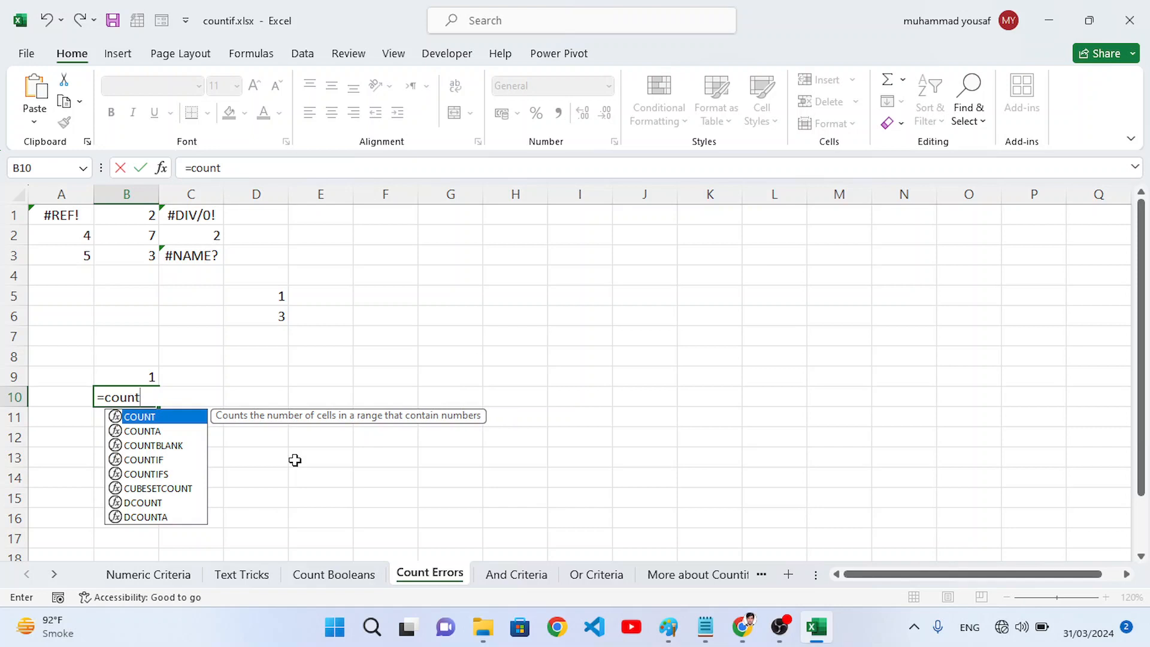
Step: Complete the B10 formula as =COUNT(IF(ISERROR(A1:C3), 1, "")) to count every error in the range
{"action": "type", "text": "("}
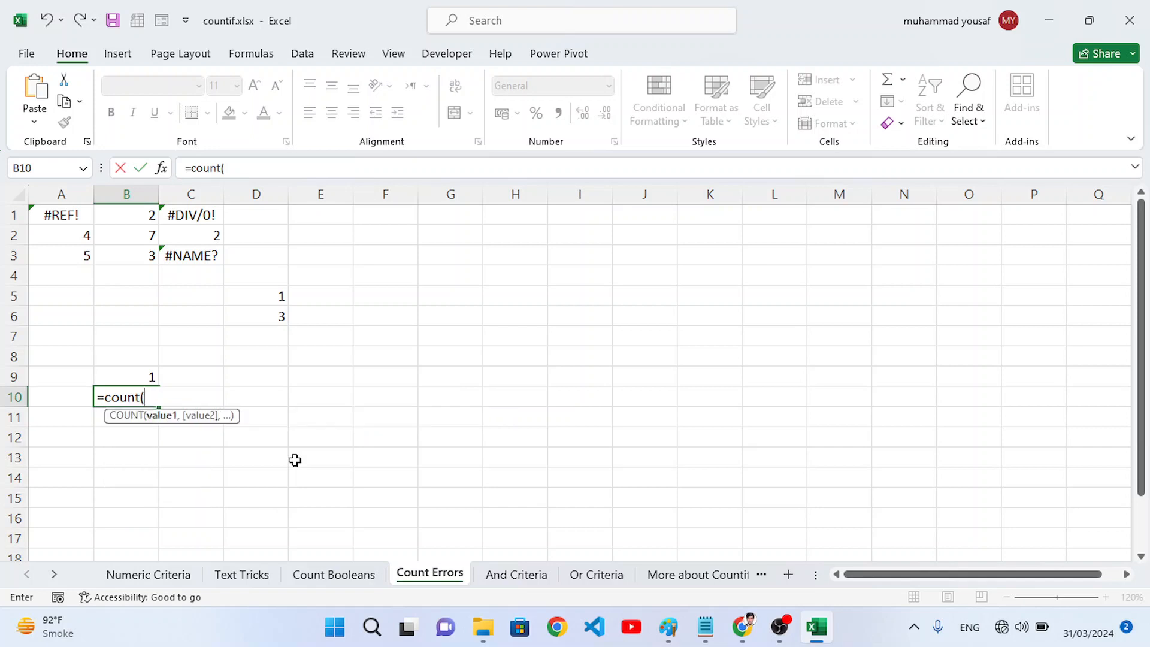
{"action": "type", "text": "if("}
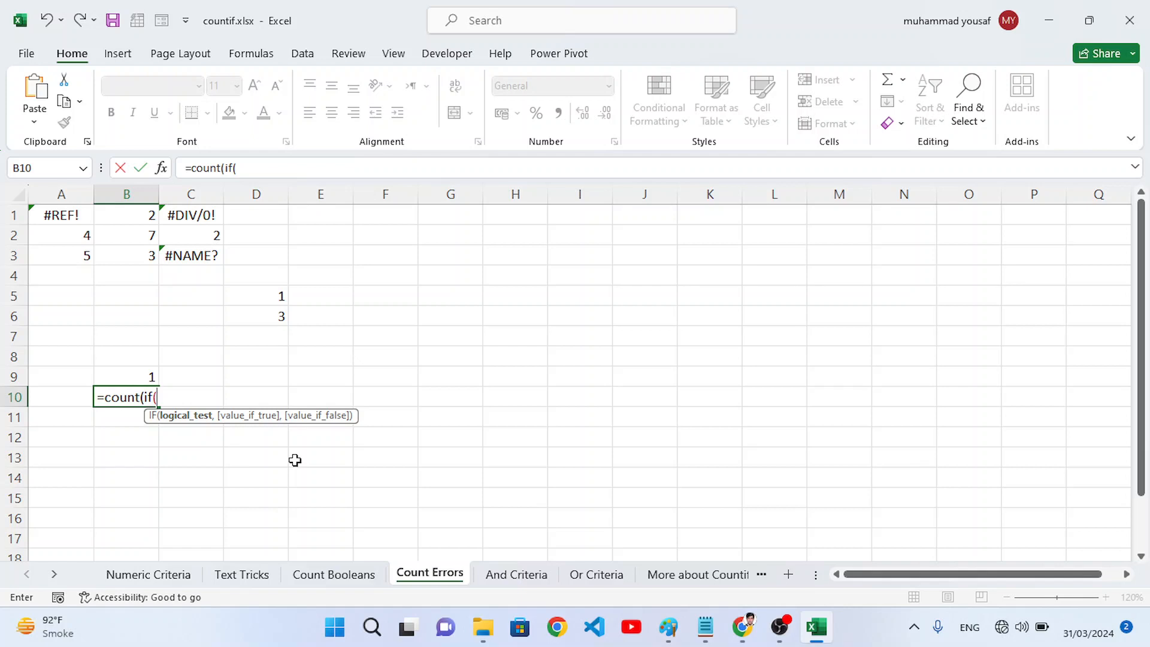
{"action": "type", "text": "iserr"}
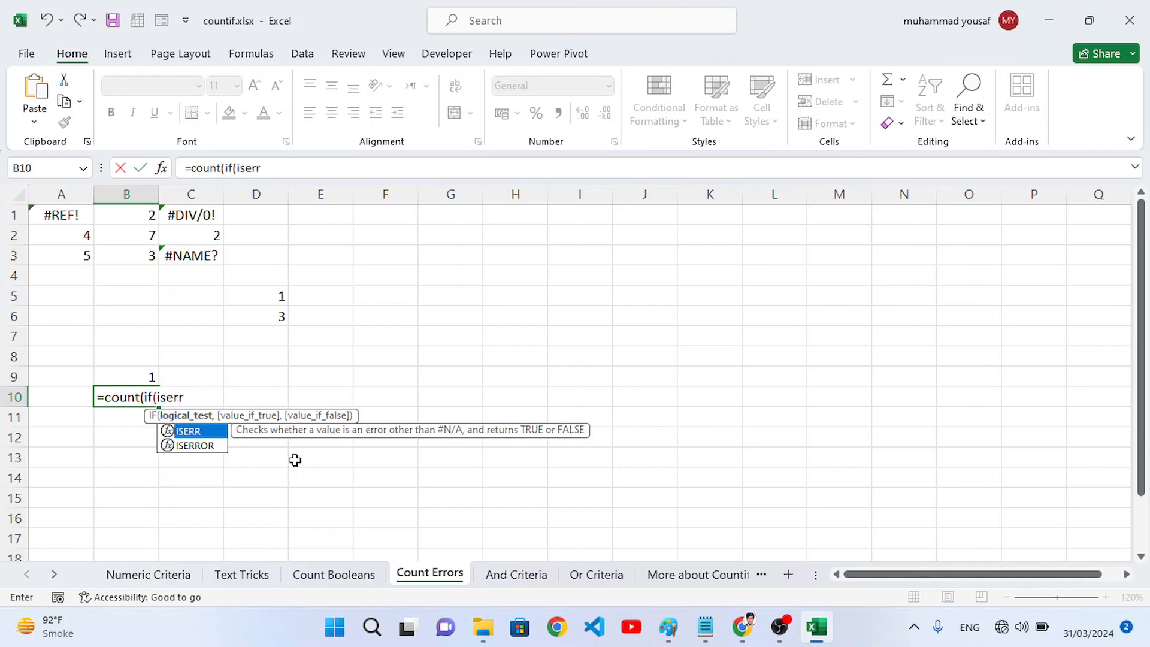
{"action": "key", "text": "Down"}
{"action": "key", "text": "Tab"}
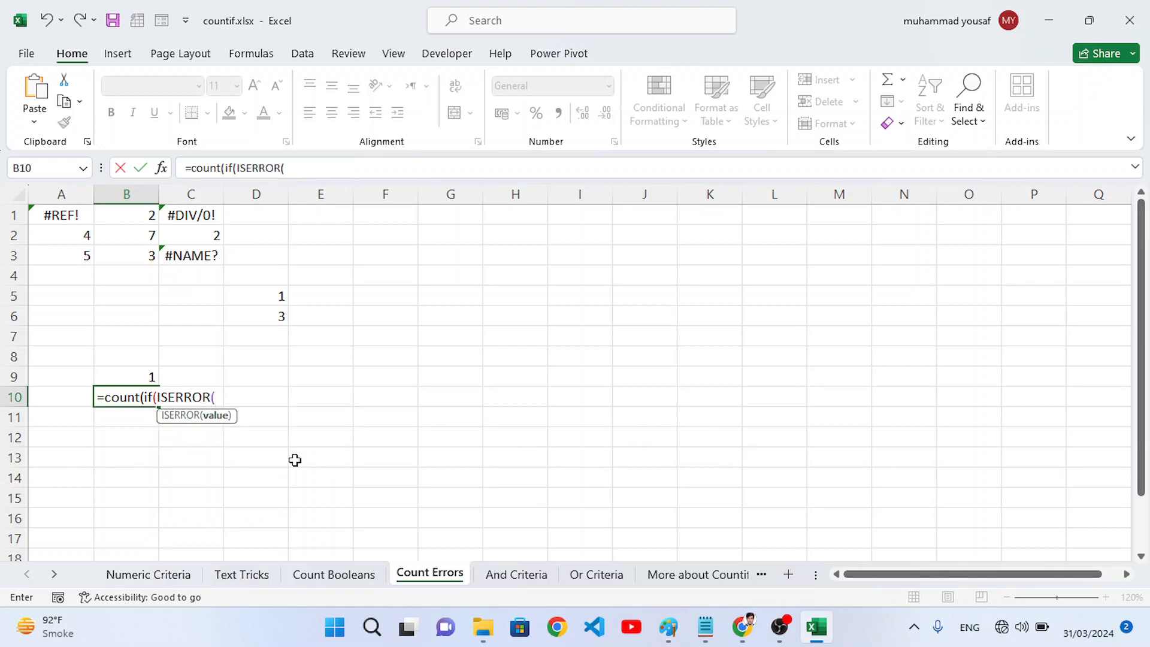
{"action": "left_click_drag", "start_coordinate": [84, 212], "coordinate": [204, 258]}
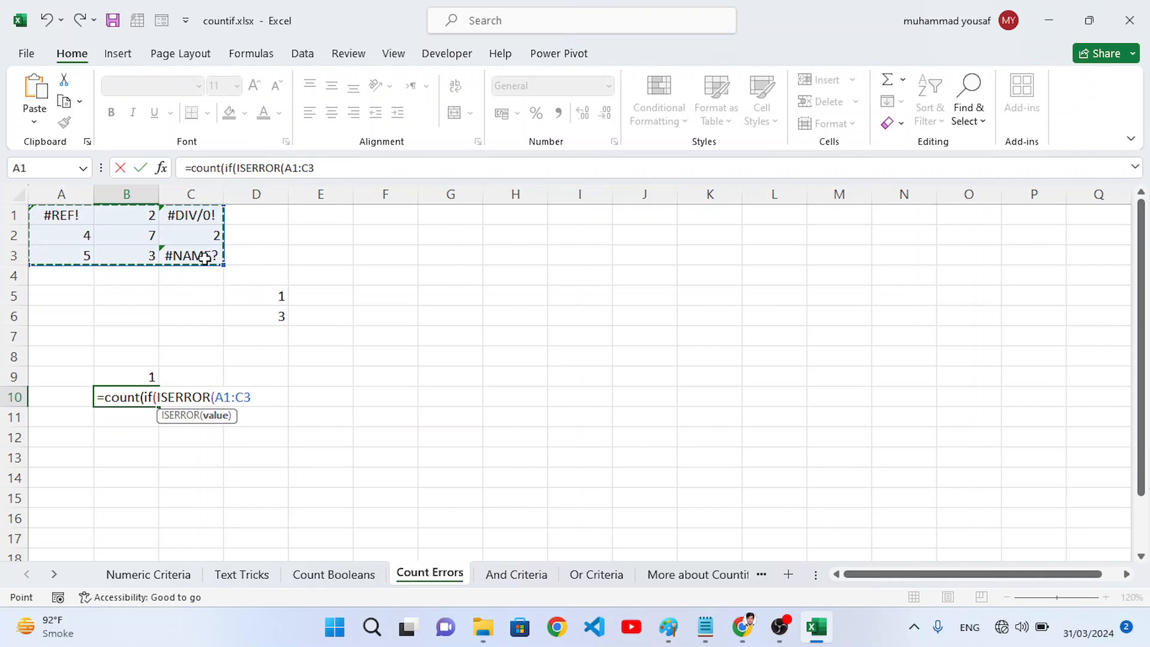
{"action": "type", "text": ")"}
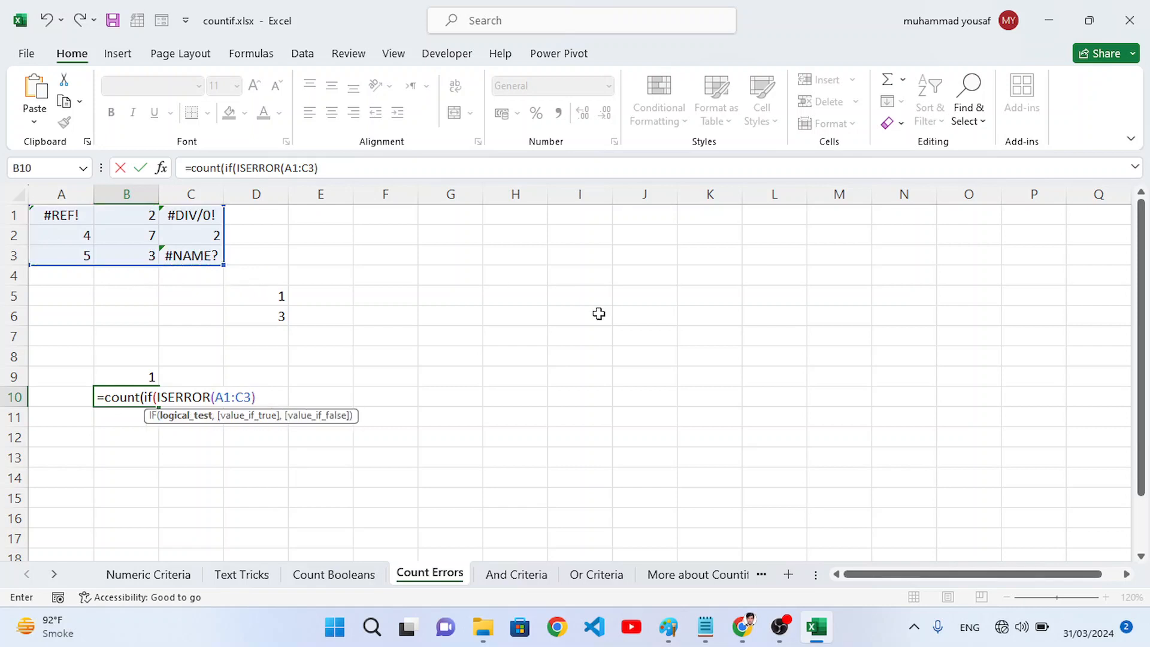
{"action": "type", "text": ", "}
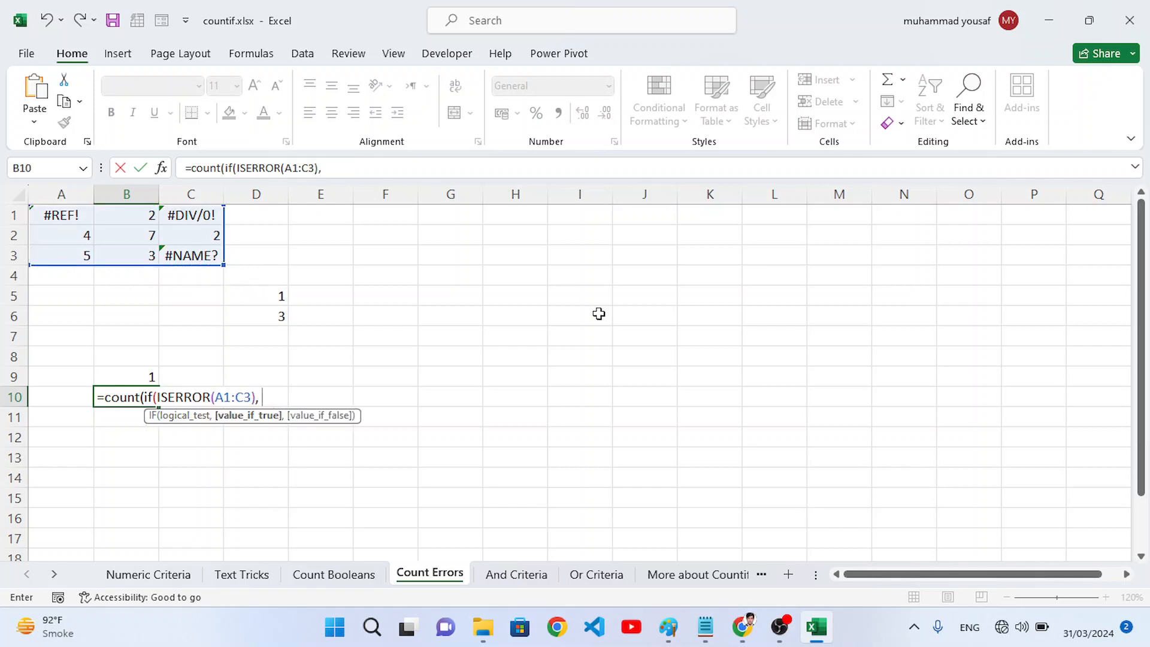
{"action": "type", "text": "1,"}
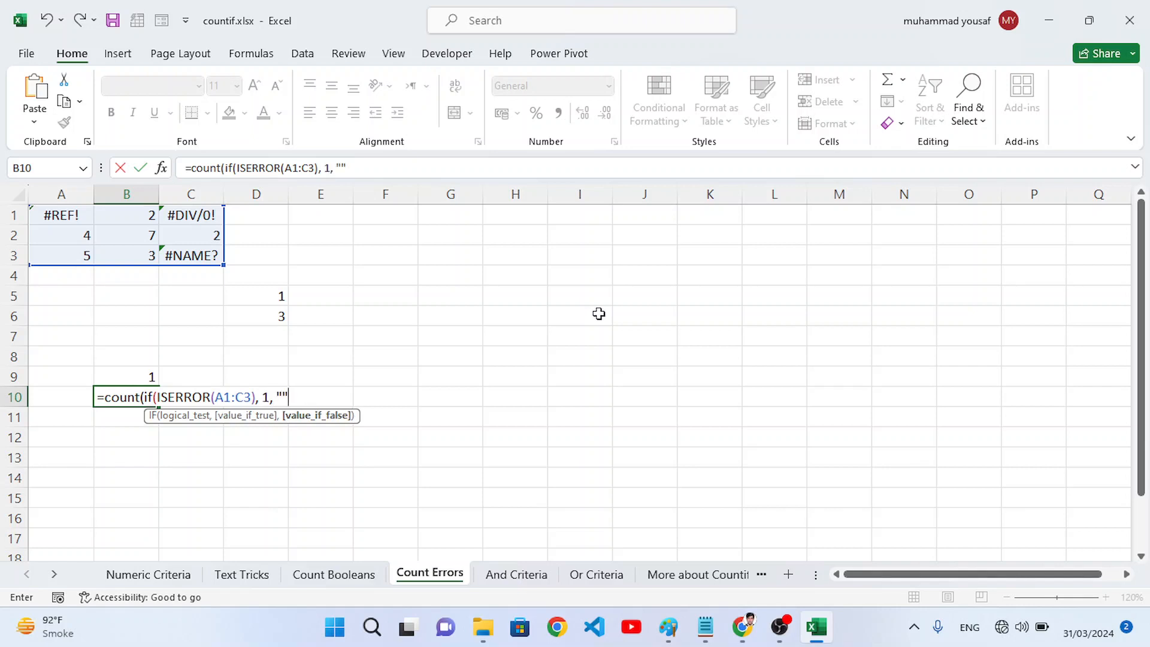
{"action": "type", "text": " \"\")"}
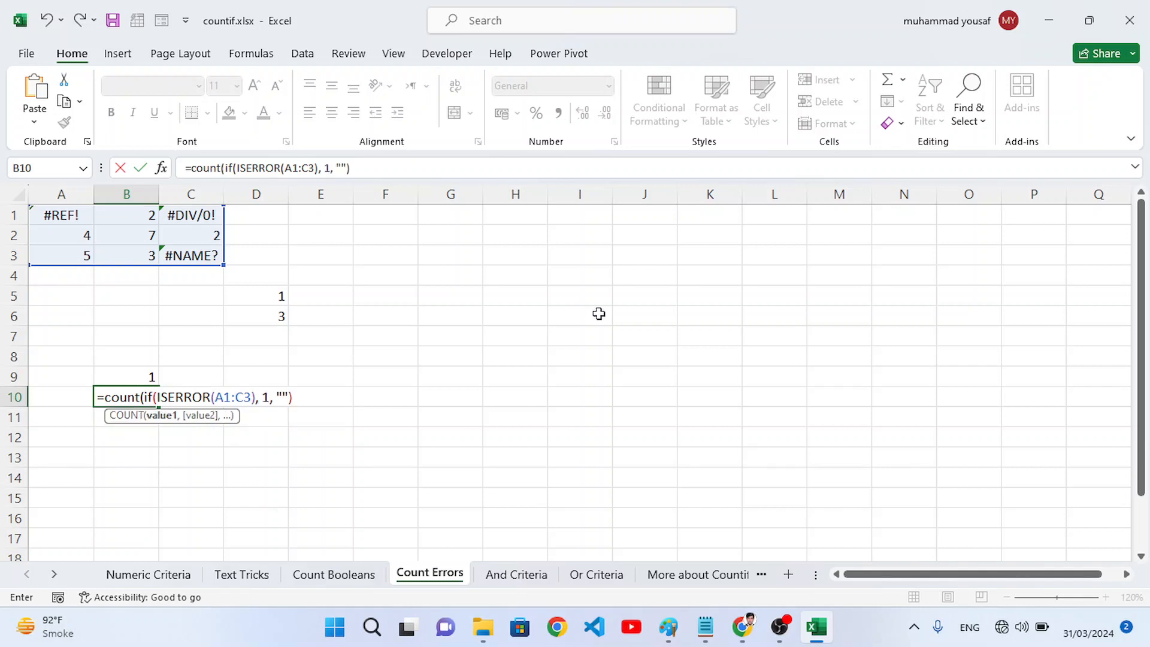
{"action": "type", "text": ")"}
{"action": "key", "text": "Return"}
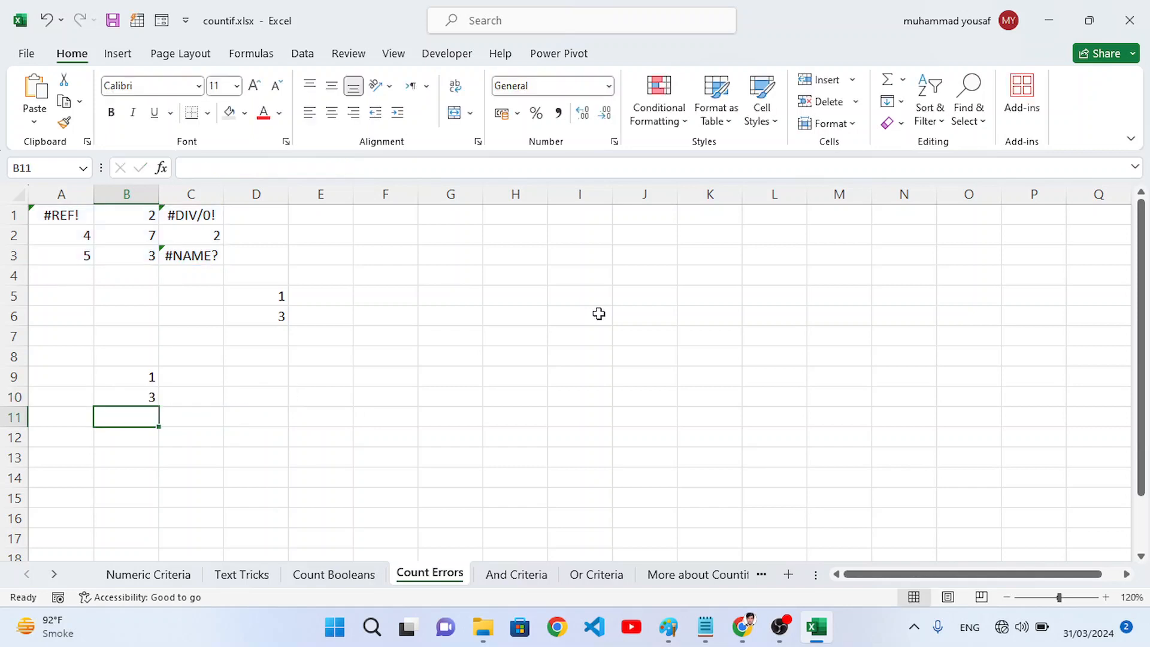
Step: Check the ISERROR-based formula in B10 against the error values in A1:C3
{"action": "left_click", "coordinate": [147, 398]}
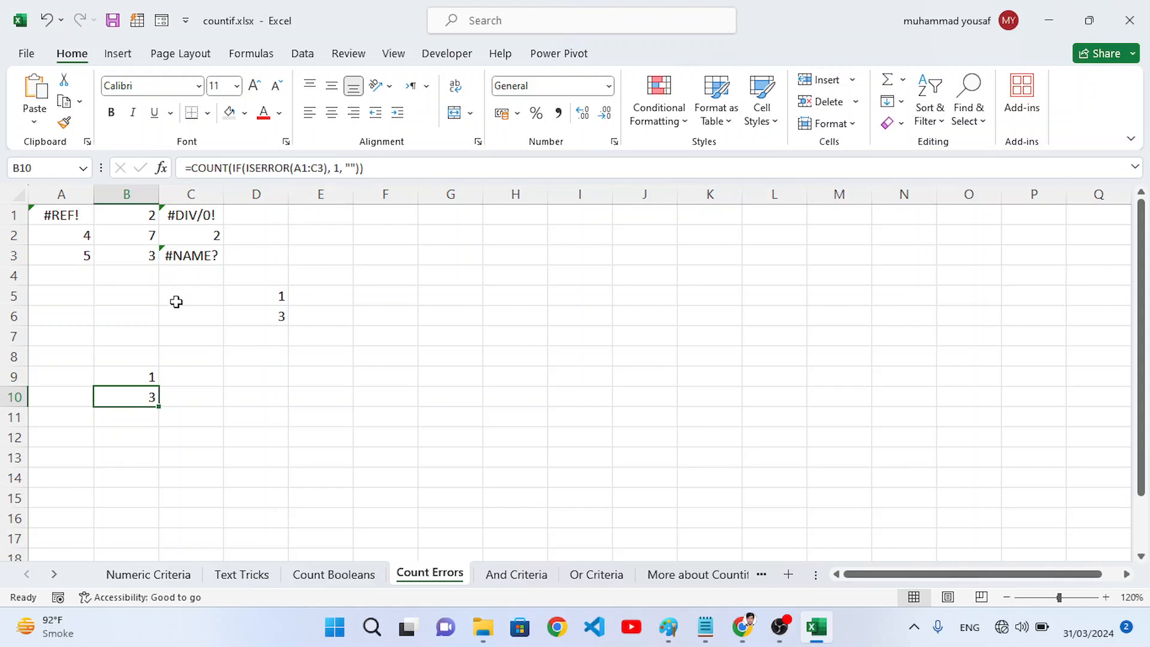
{"action": "left_click", "coordinate": [117, 413]}
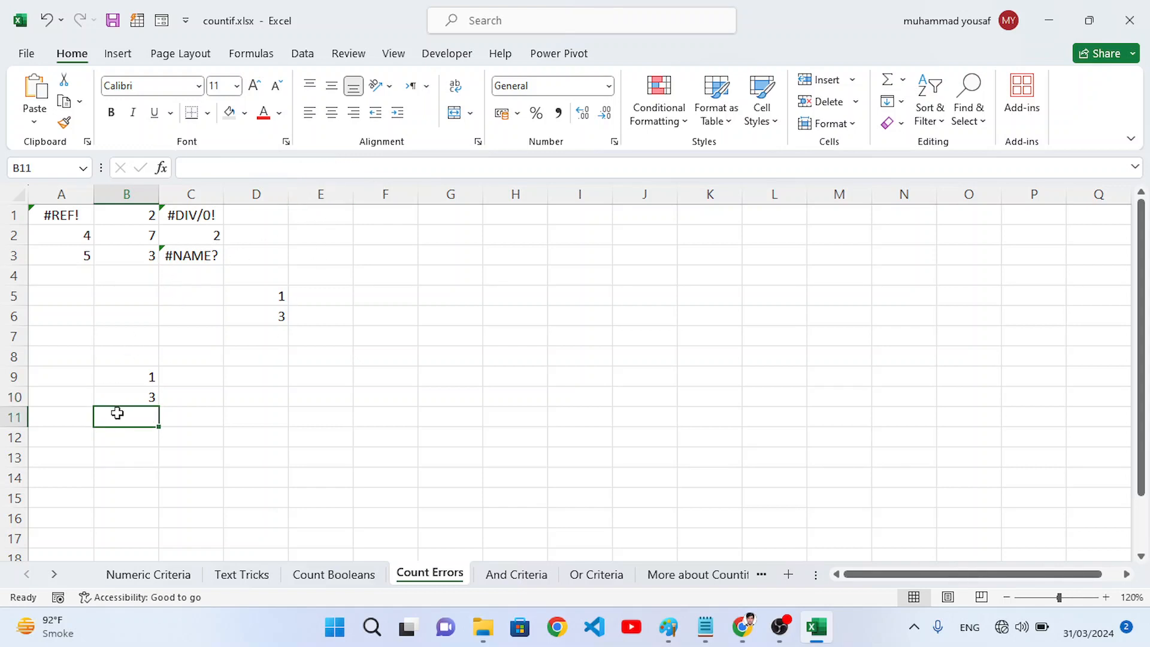
{"action": "left_click", "coordinate": [114, 396]}
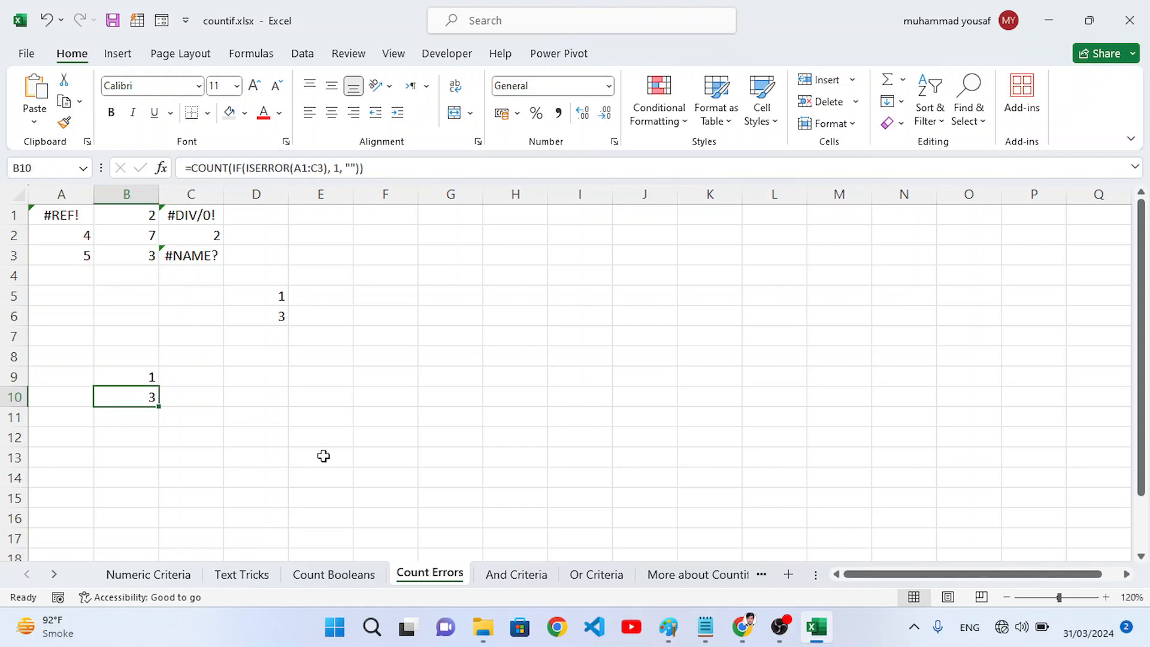
Step: Open the And Criteria sheet and examine the company and university pairs in A1:B8, including the Google and Stanford pair in row 7
{"action": "left_click", "coordinate": [514, 576]}
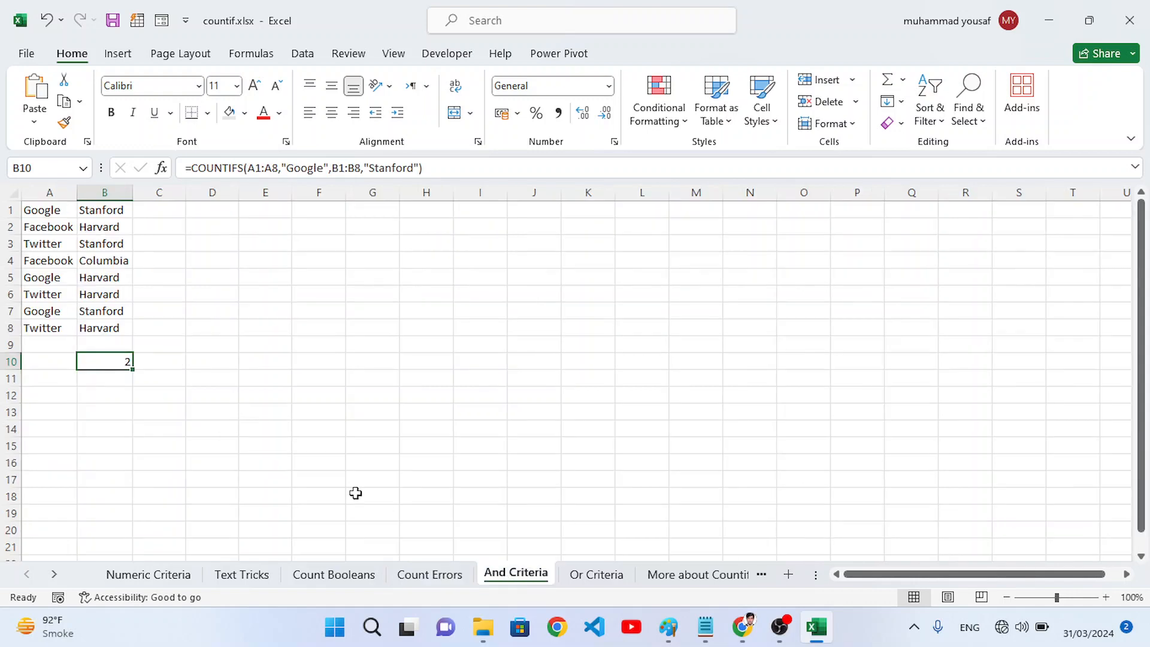
{"action": "left_click", "coordinate": [237, 411]}
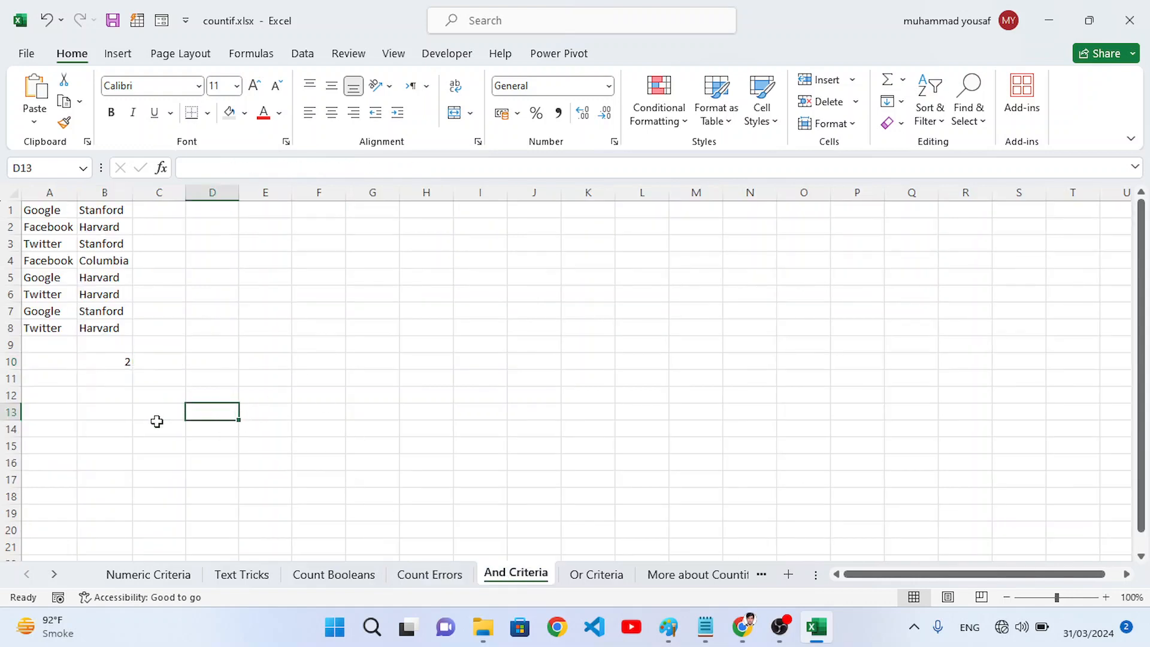
{"action": "left_click_drag", "start_coordinate": [45, 213], "coordinate": [95, 326]}
{"action": "left_click", "coordinate": [204, 324]}
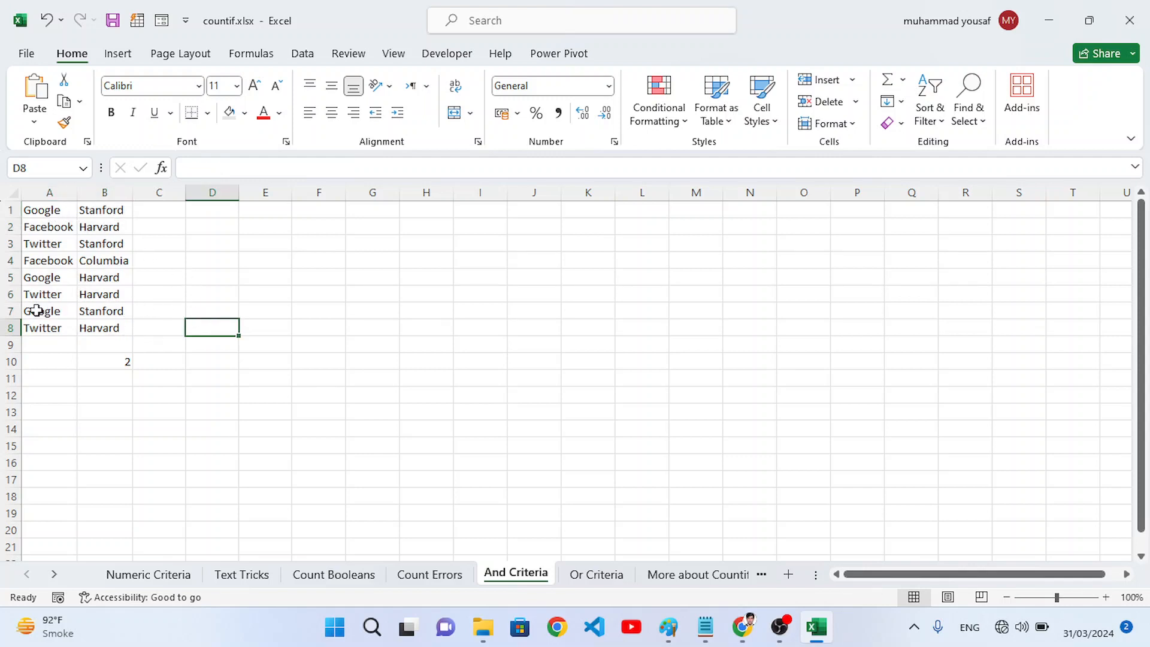
{"action": "left_click_drag", "start_coordinate": [36, 311], "coordinate": [90, 309]}
Step: Enter =COUNTIFS(A1:A8, "Google",B1:B8, "Stanford") in B13 to count rows that meet both criteria
{"action": "left_click", "coordinate": [103, 410]}
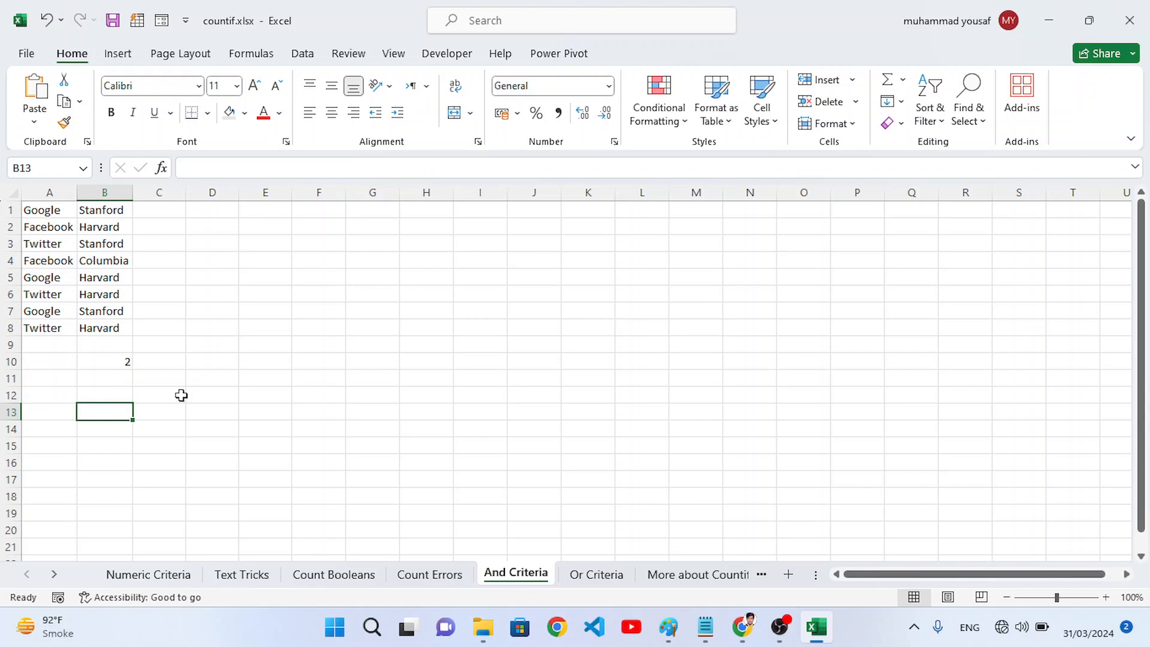
{"action": "type", "text": "=count"}
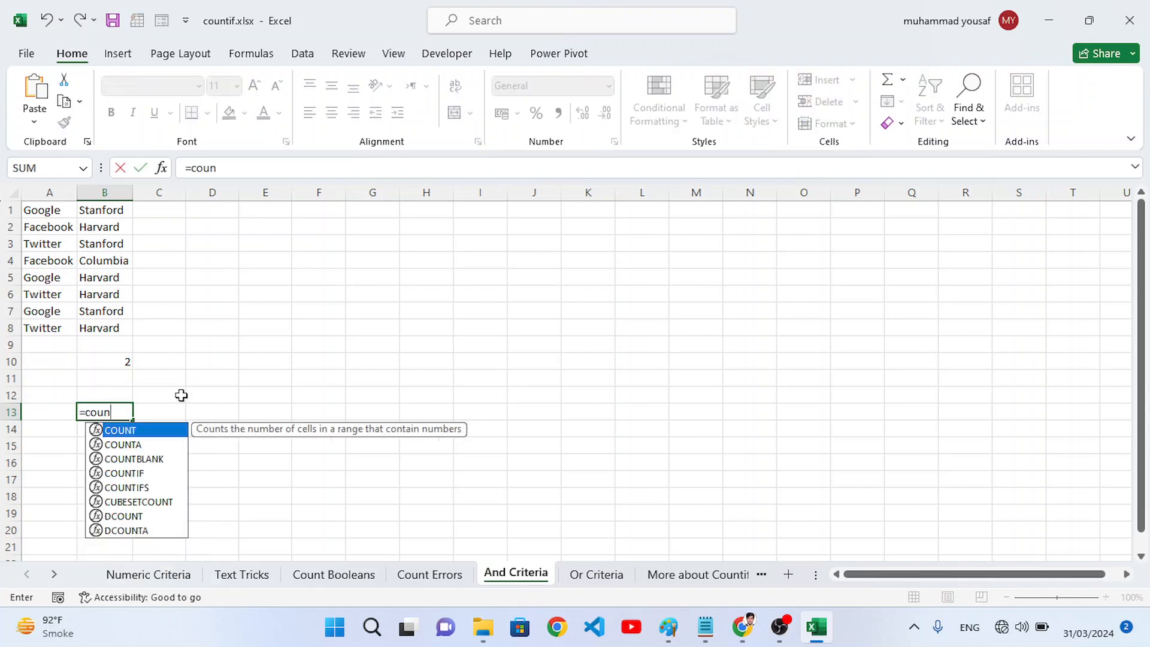
{"action": "key", "text": "Down"}
{"action": "key", "text": "Down"}
{"action": "key", "text": "Down"}
{"action": "key", "text": "Down"}
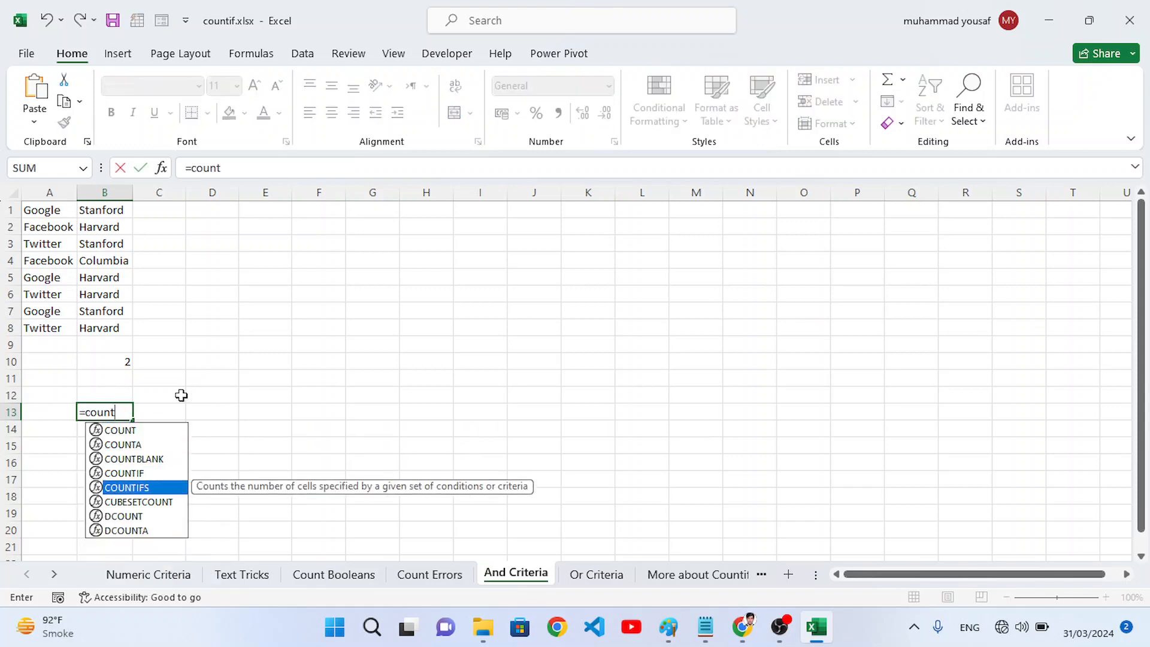
{"action": "key", "text": "Tab"}
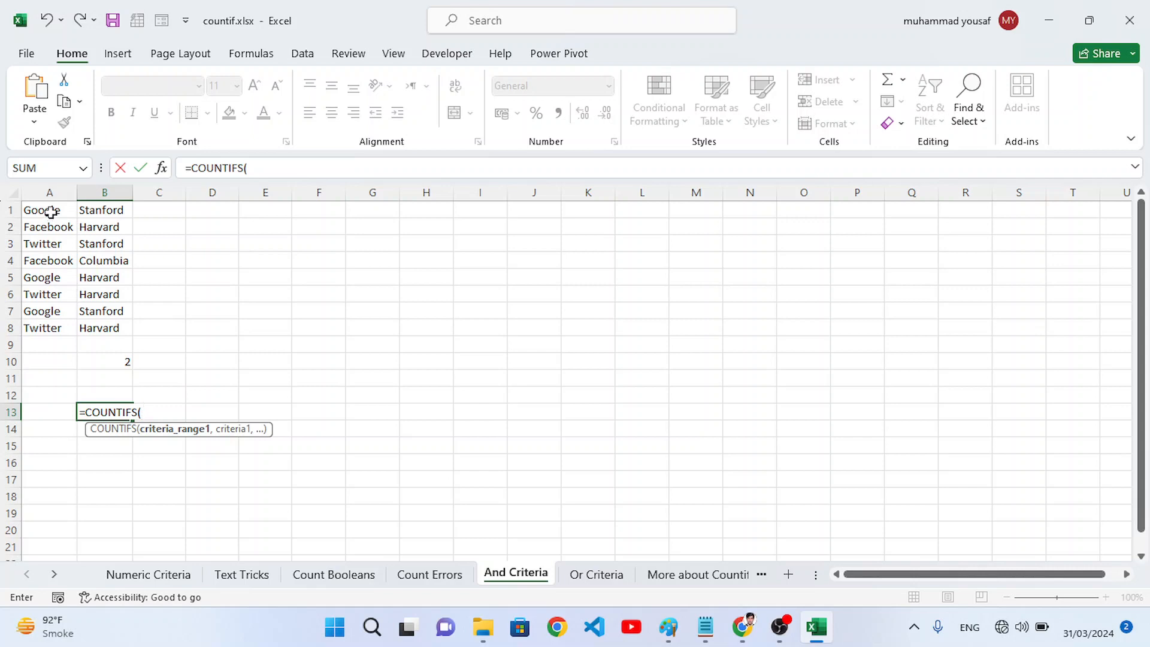
{"action": "left_click_drag", "start_coordinate": [50, 212], "coordinate": [42, 328]}
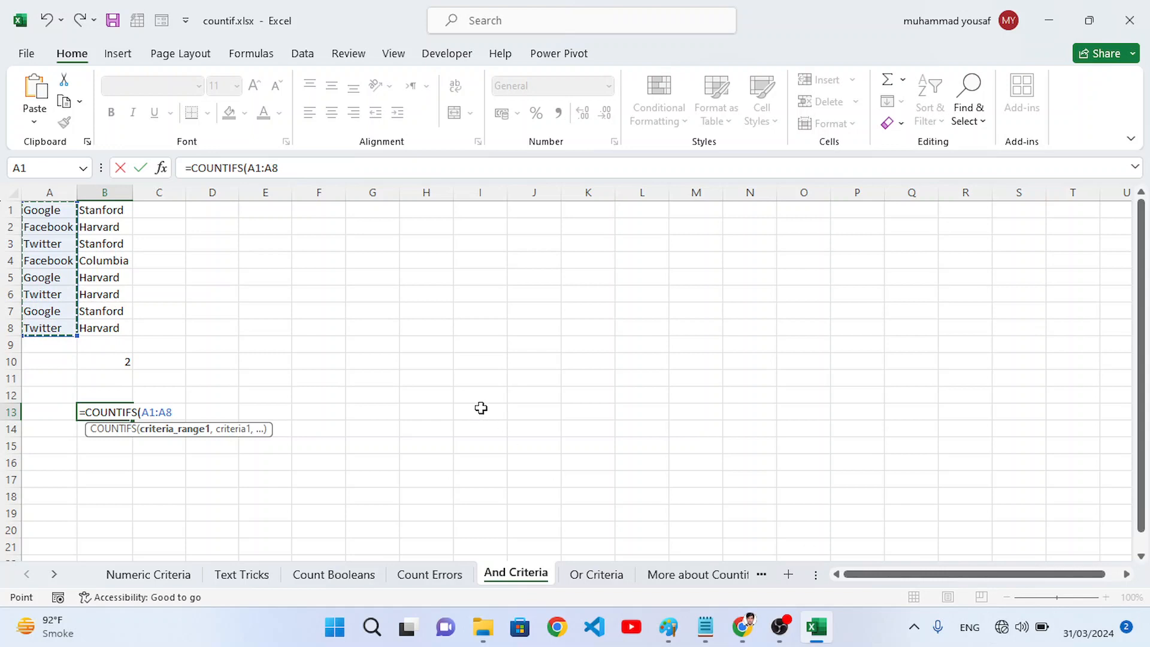
{"action": "type", "text": ", "}
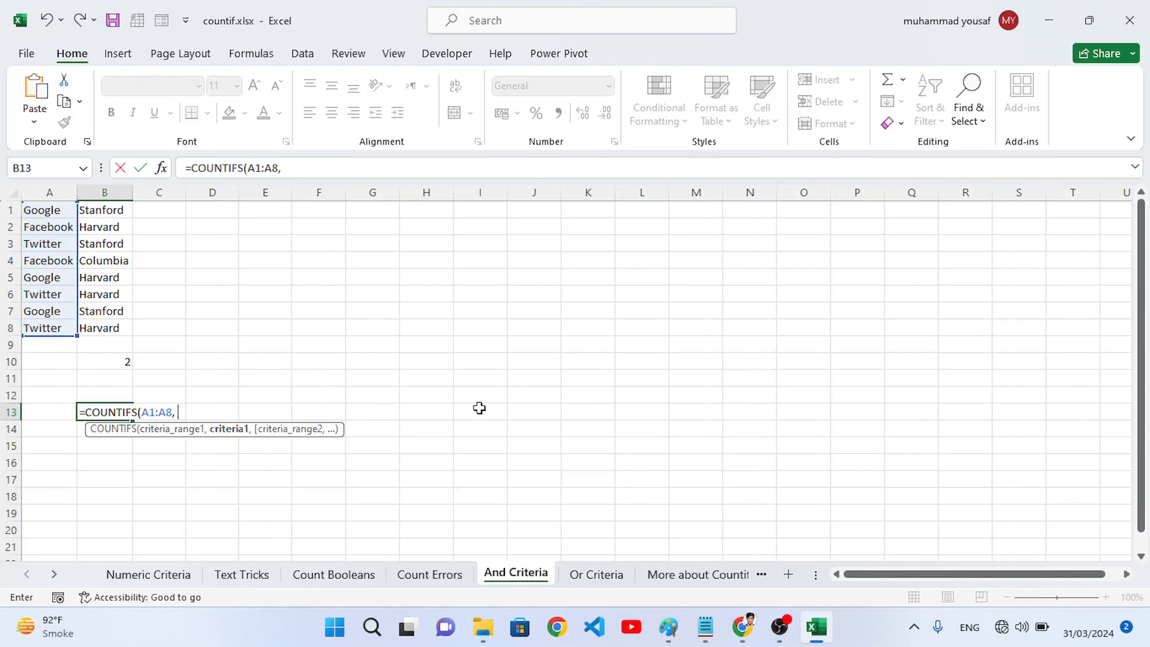
{"action": "type", "text": "\"Google"}
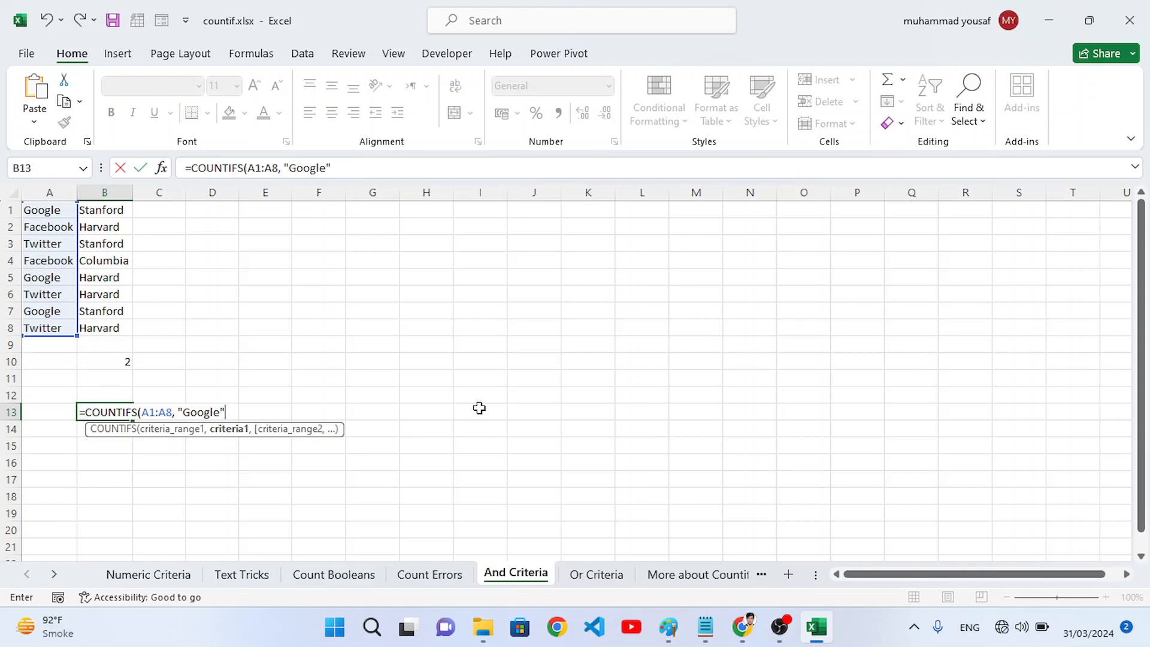
{"action": "type", "text": "\","}
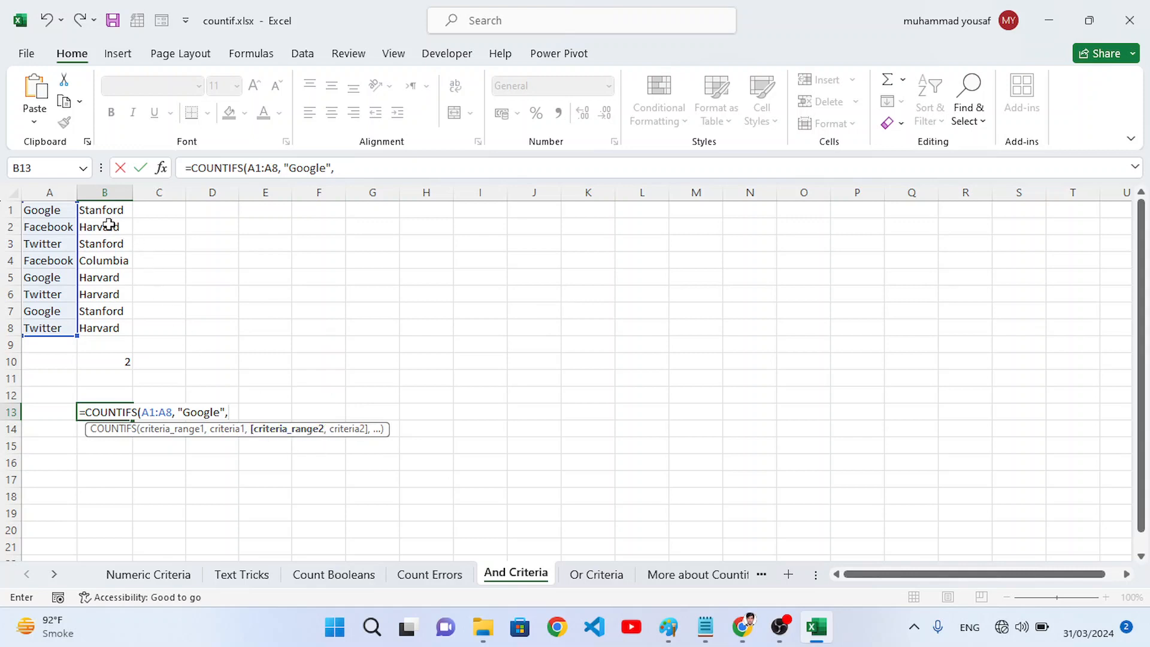
{"action": "left_click_drag", "start_coordinate": [103, 211], "coordinate": [109, 326]}
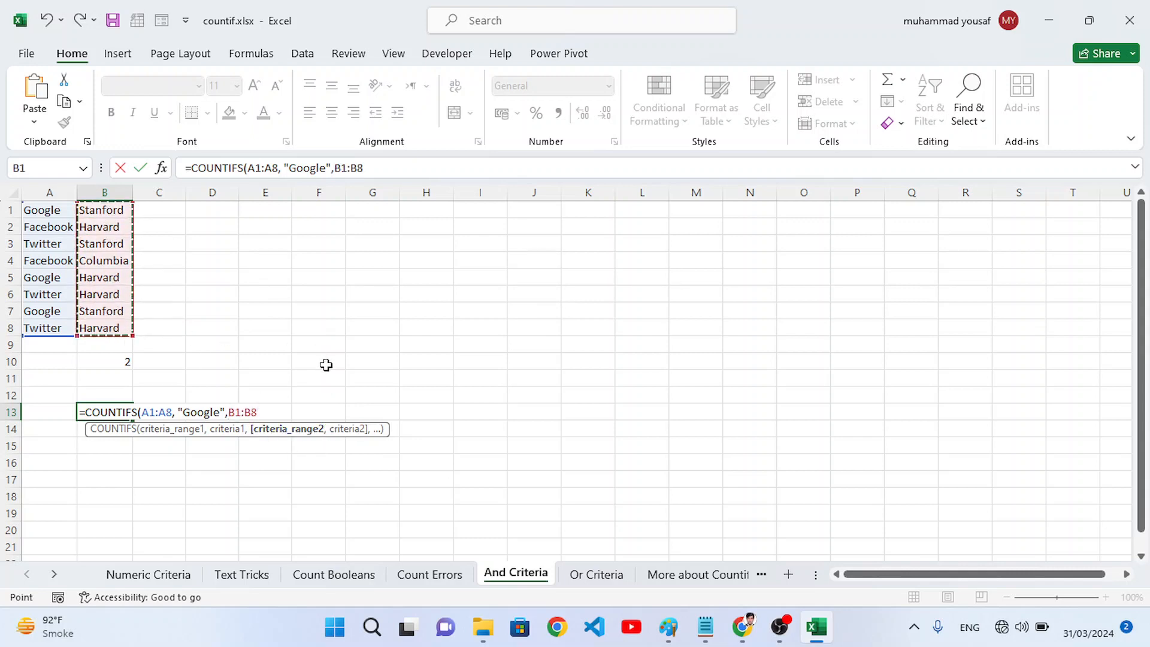
{"action": "type", "text": ", \""}
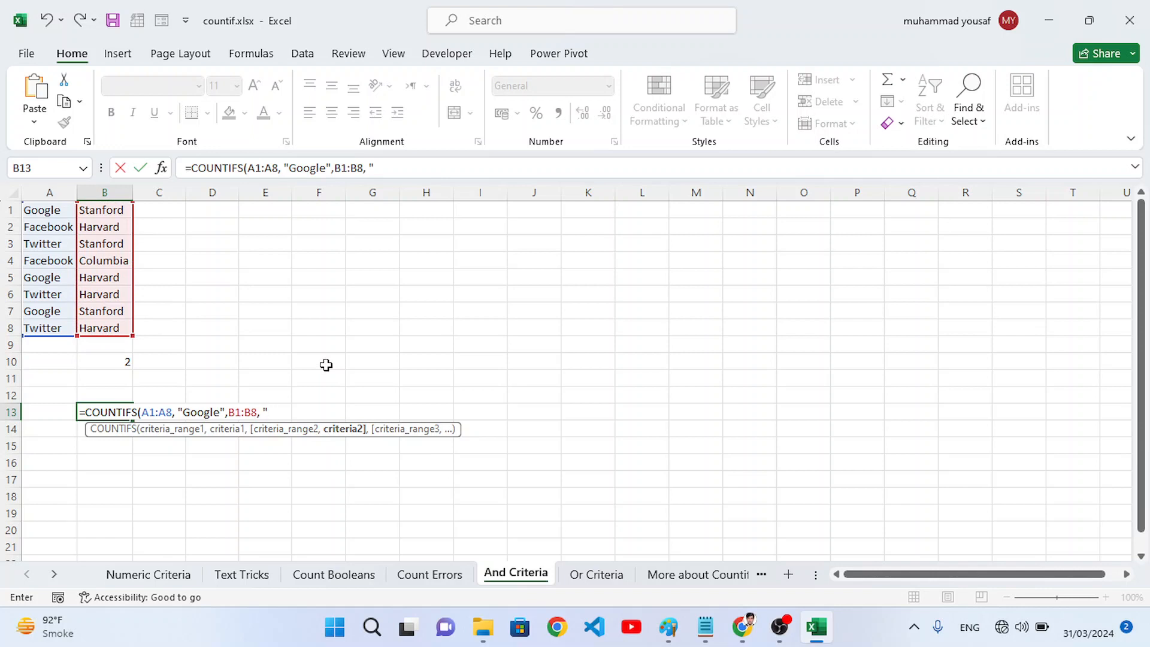
{"action": "type", "text": "Stanford\")"}
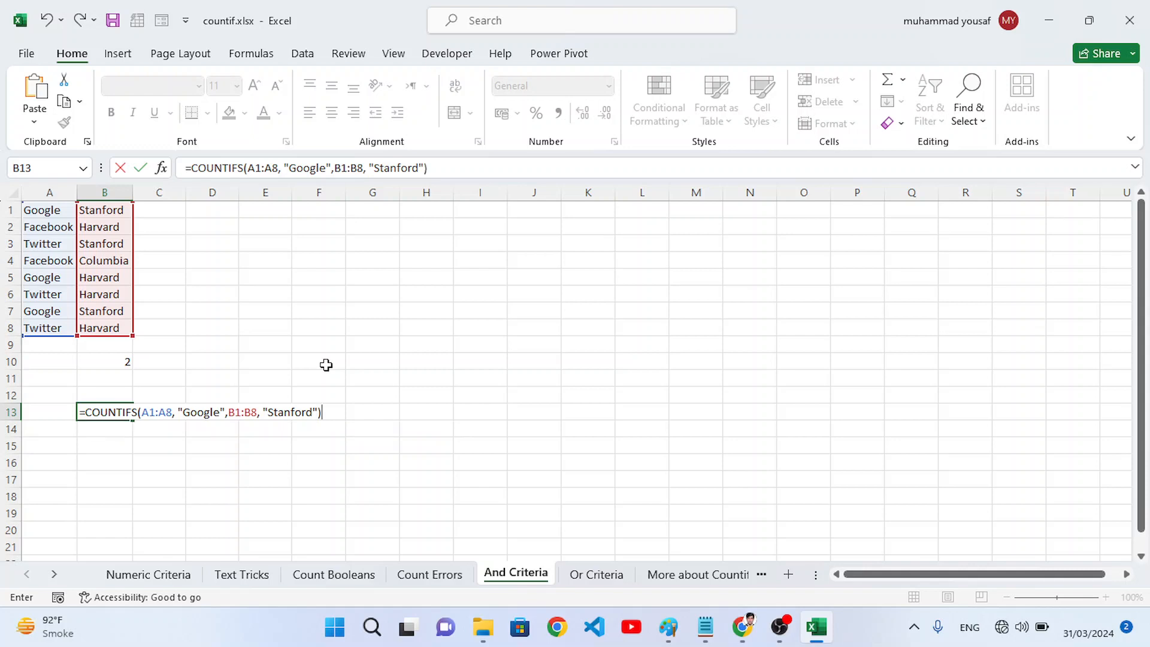
{"action": "key", "text": "Return"}
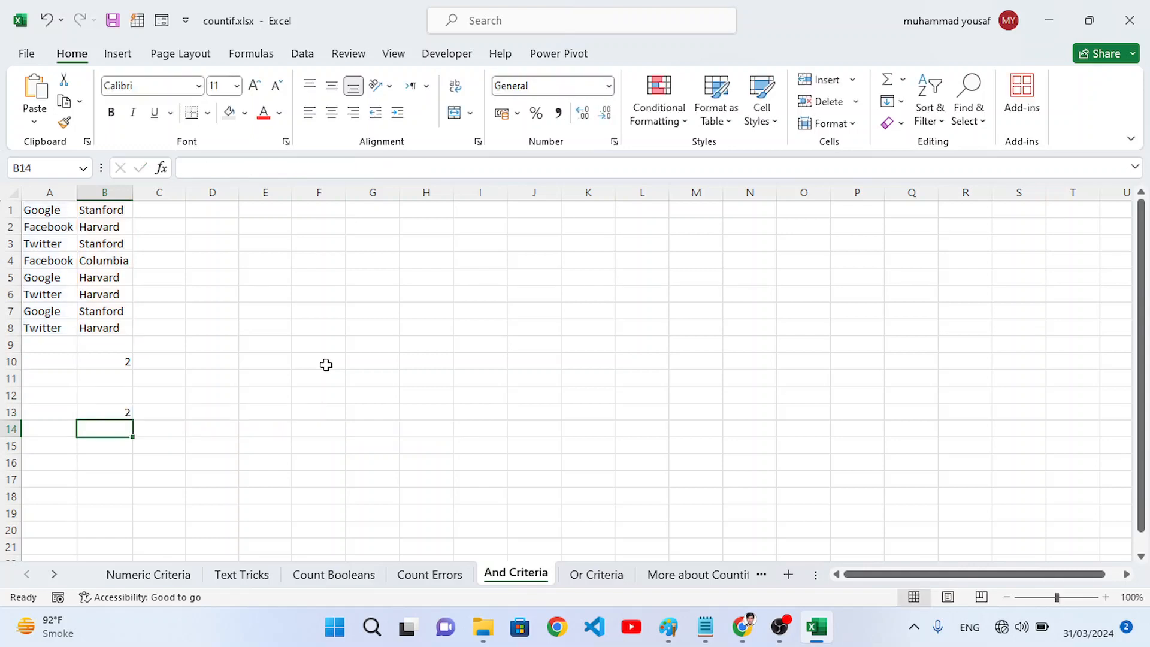
Step: Check the COUNTIFS formula in B13 against the Google and Stanford pairs in rows 1 and 7
{"action": "left_click", "coordinate": [115, 413]}
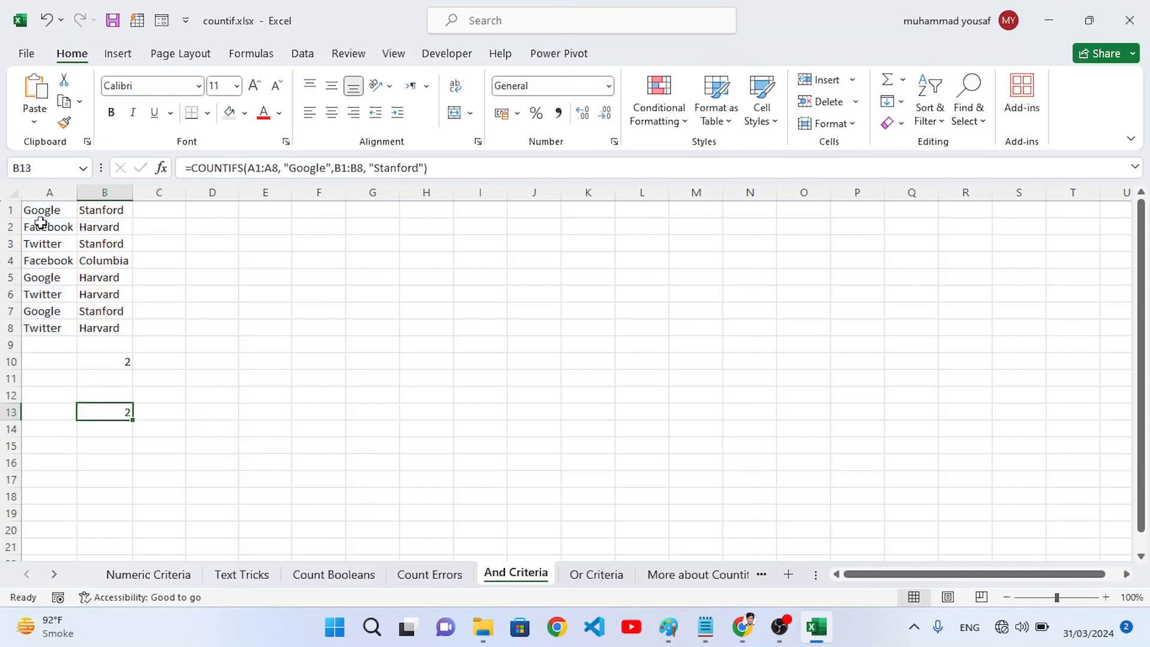
{"action": "left_click_drag", "start_coordinate": [41, 207], "coordinate": [101, 212]}
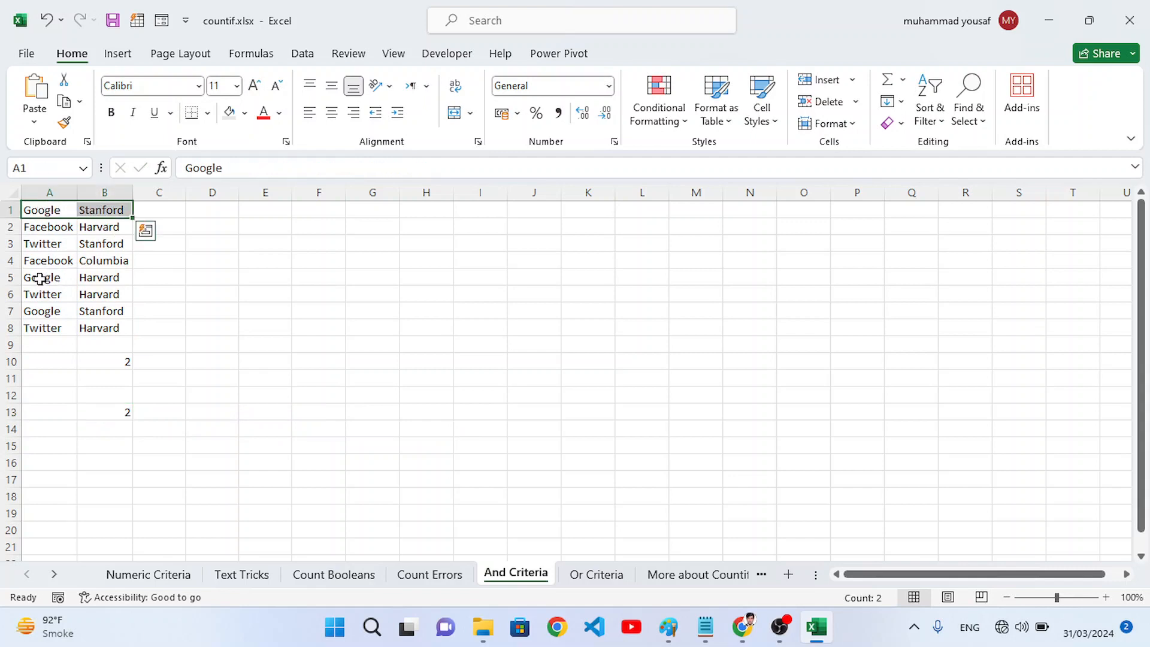
{"action": "left_click", "coordinate": [68, 311]}
{"action": "left_click_drag", "start_coordinate": [67, 312], "coordinate": [102, 312]}
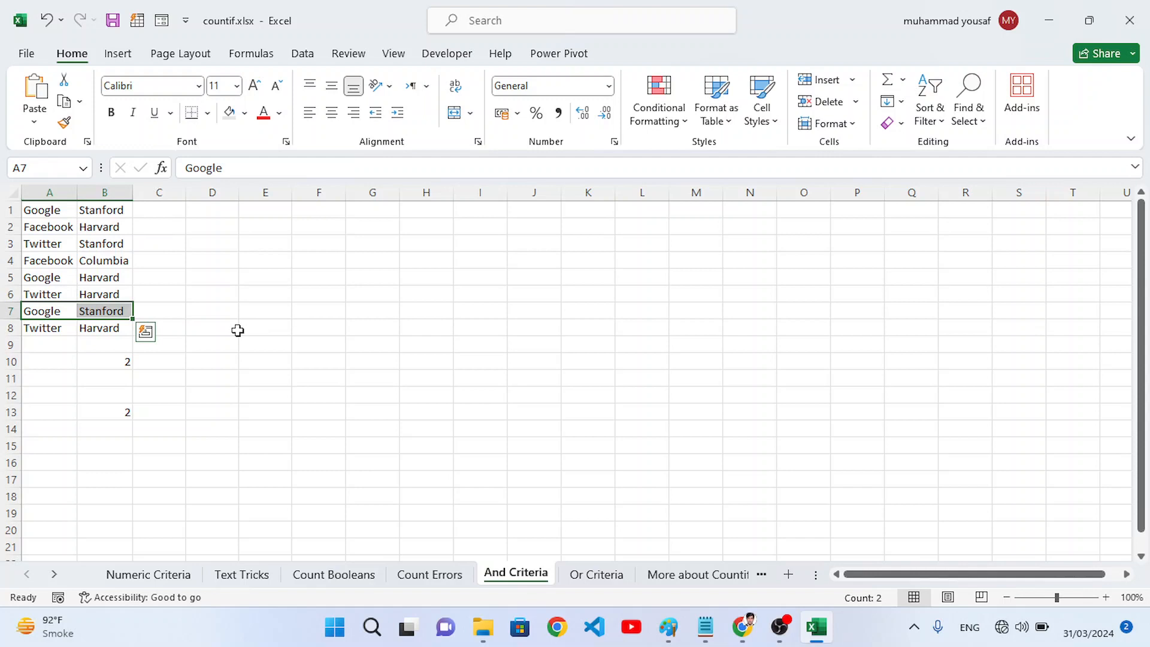
{"action": "left_click", "coordinate": [462, 491]}
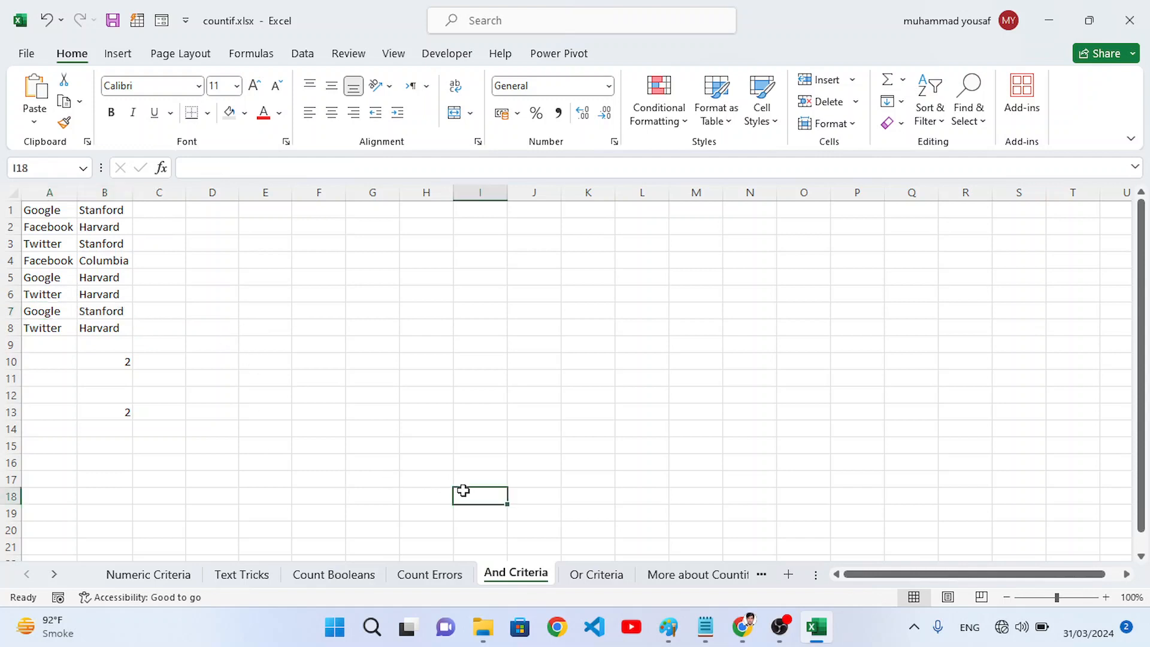
Step: Open the Or Criteria sheet and examine A1:B8 for rows containing Google or Stanford, including rows 1, 3, 5 and 7
{"action": "left_click", "coordinate": [594, 578]}
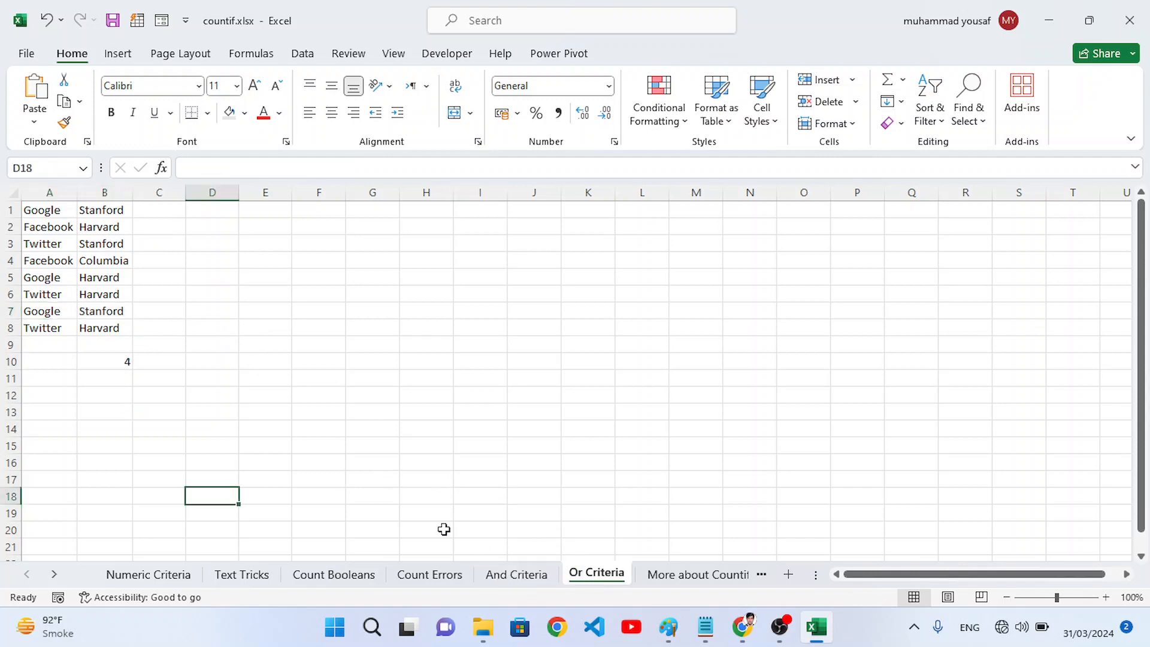
{"action": "left_click", "coordinate": [283, 449]}
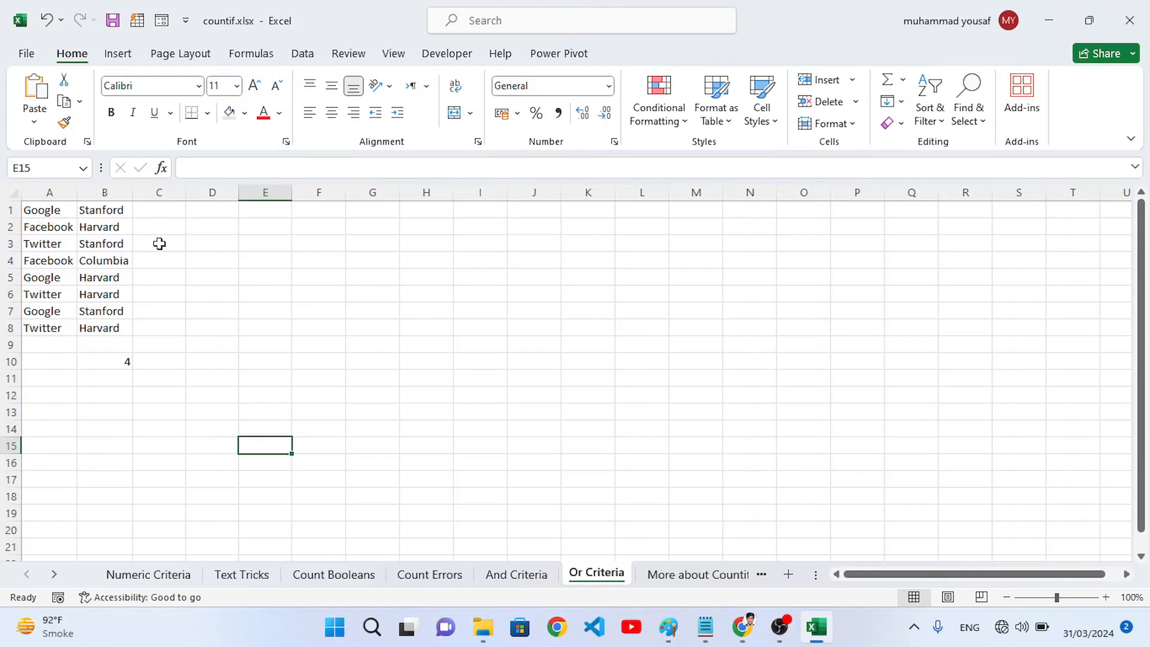
{"action": "left_click_drag", "start_coordinate": [57, 211], "coordinate": [109, 329]}
{"action": "left_click", "coordinate": [231, 327]}
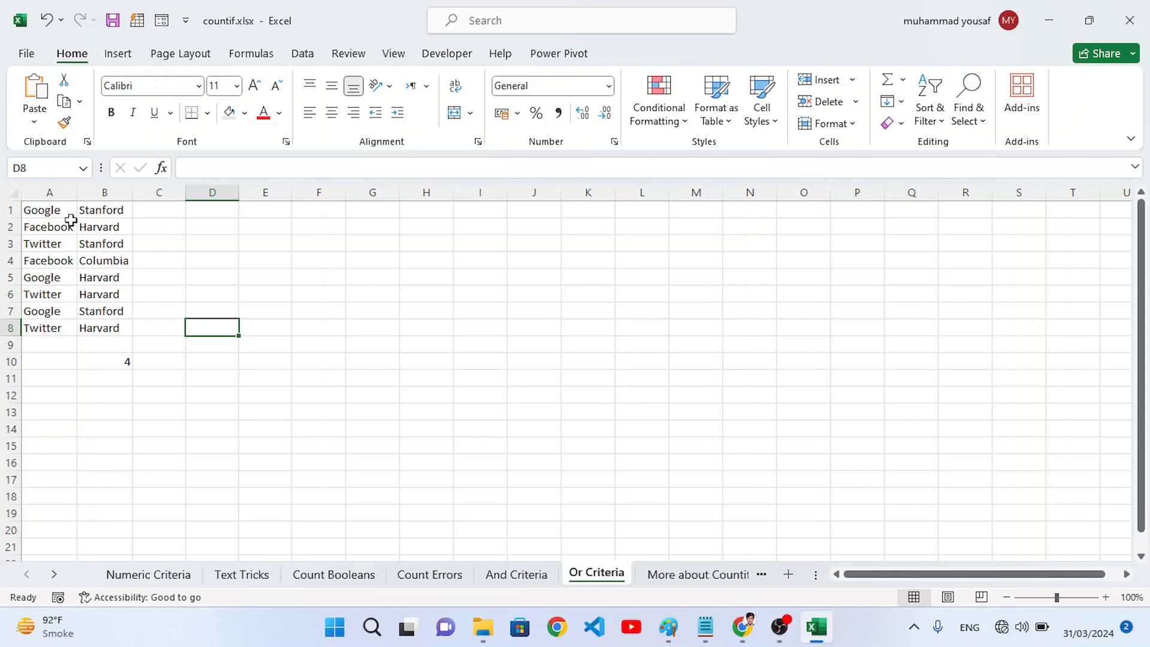
{"action": "left_click_drag", "start_coordinate": [56, 210], "coordinate": [110, 210]}
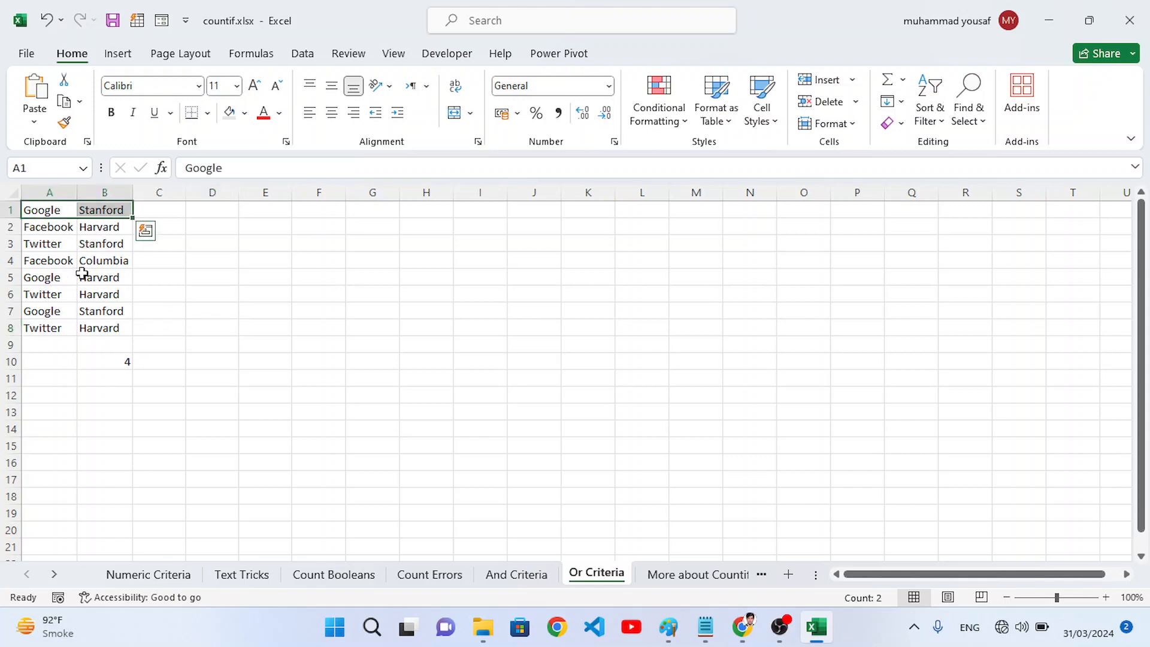
{"action": "left_click_drag", "start_coordinate": [53, 243], "coordinate": [106, 243]}
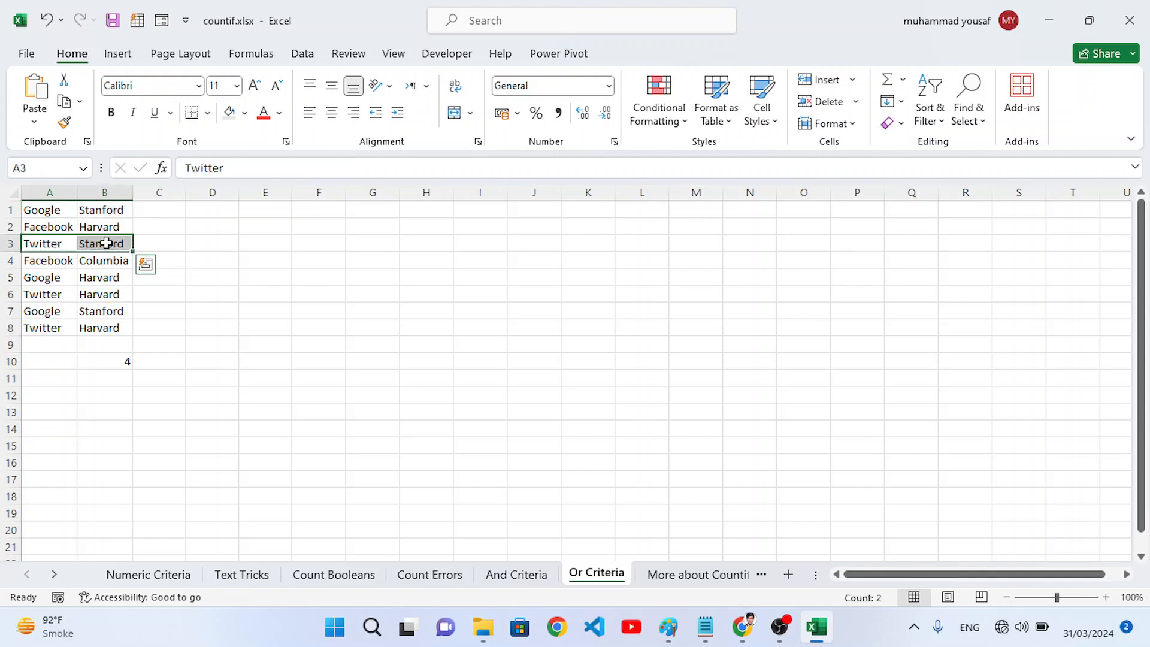
{"action": "left_click", "coordinate": [77, 276]}
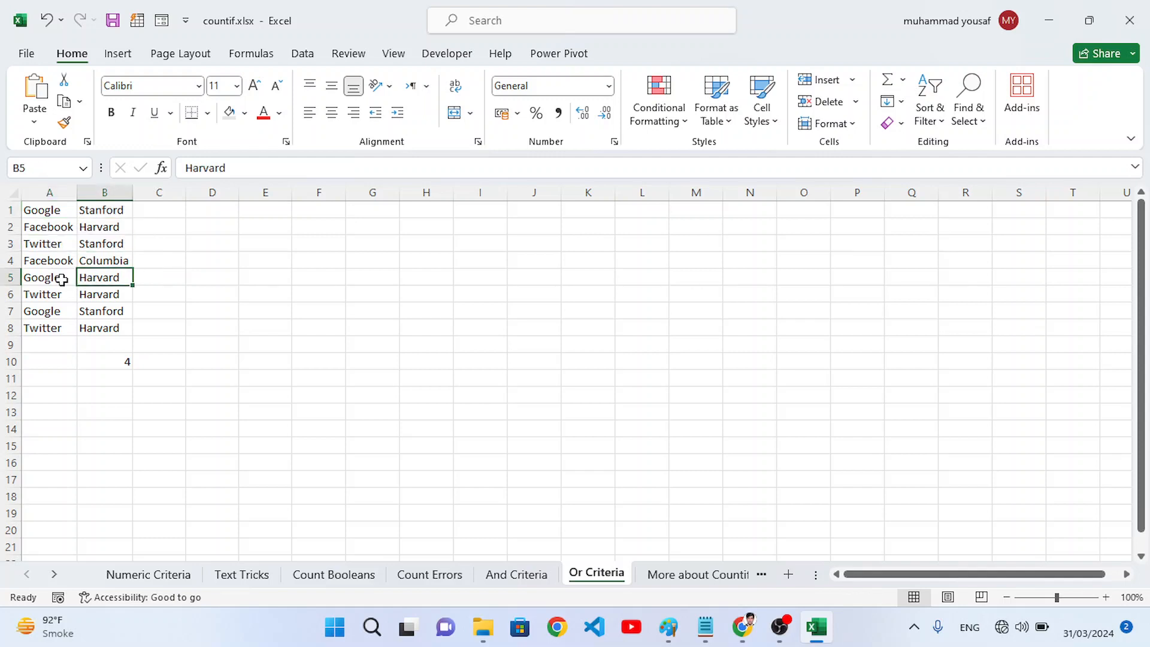
{"action": "left_click_drag", "start_coordinate": [62, 276], "coordinate": [101, 276]}
{"action": "left_click_drag", "start_coordinate": [56, 311], "coordinate": [103, 311]}
Step: Start a nested SUM and IF formula in B12 with =sum(if(() and try to submit it
{"action": "left_click", "coordinate": [103, 395]}
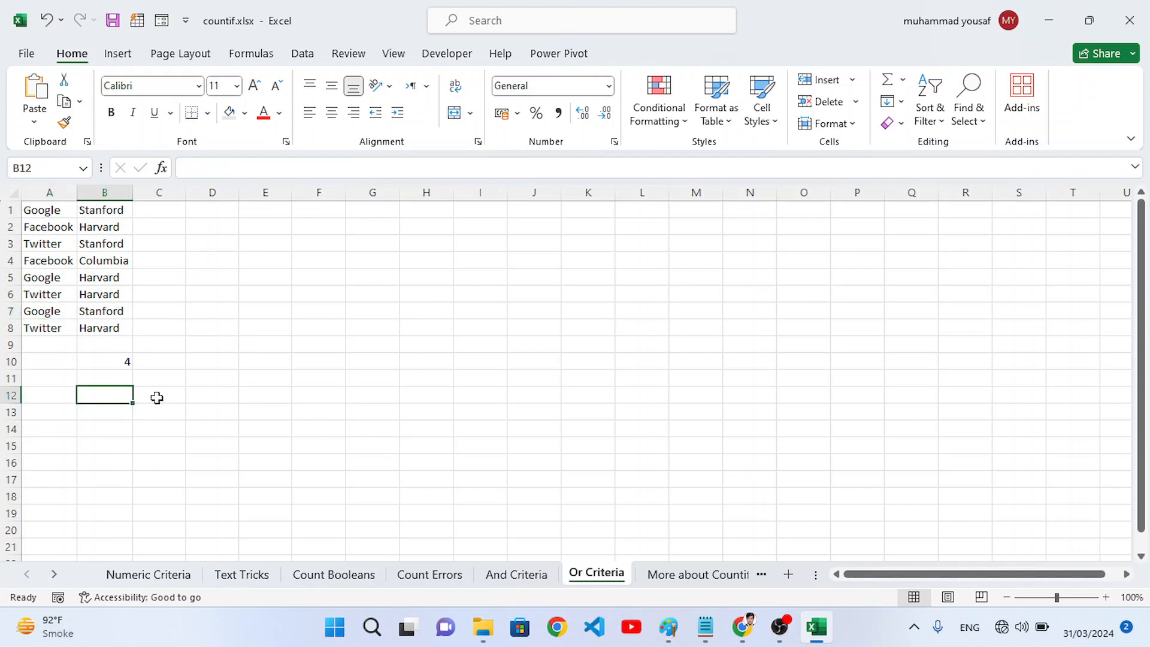
{"action": "type", "text": "="}
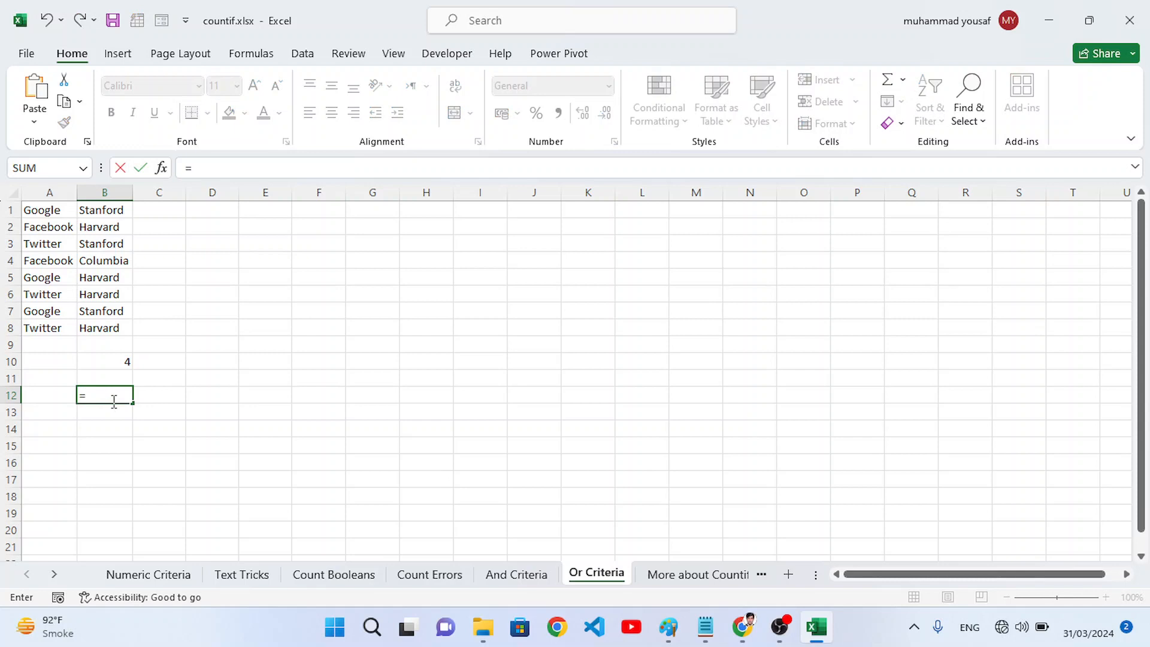
{"action": "type", "text": "sum("}
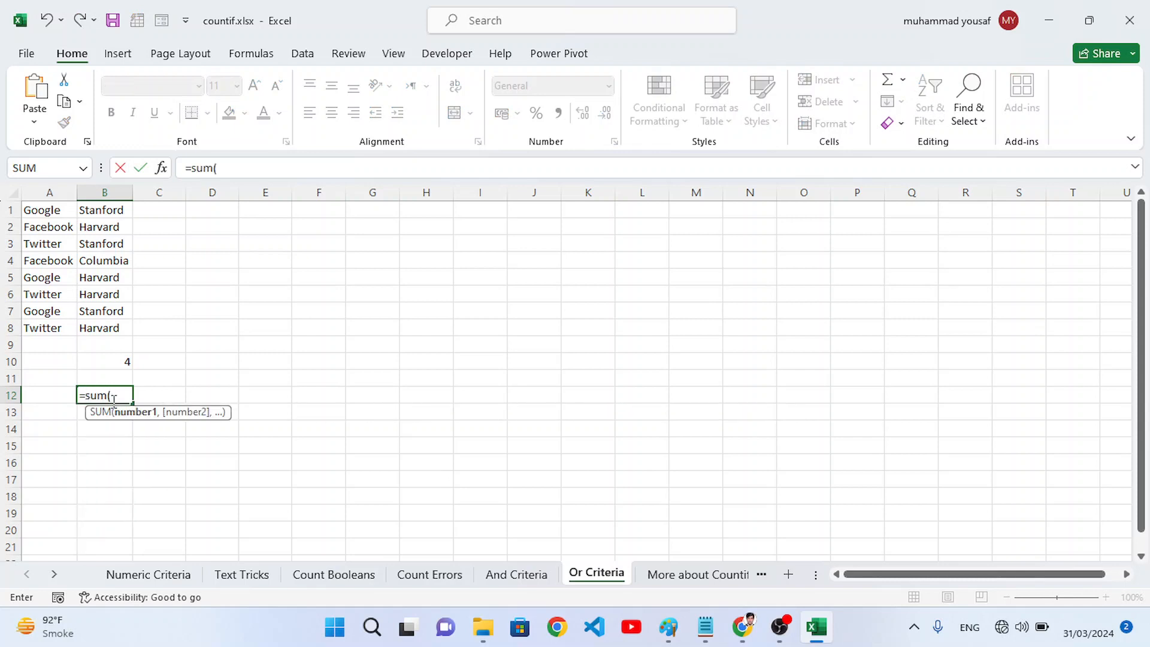
{"action": "type", "text": "if9"}
{"action": "key", "text": "BackSpace"}
{"action": "type", "text": "("}
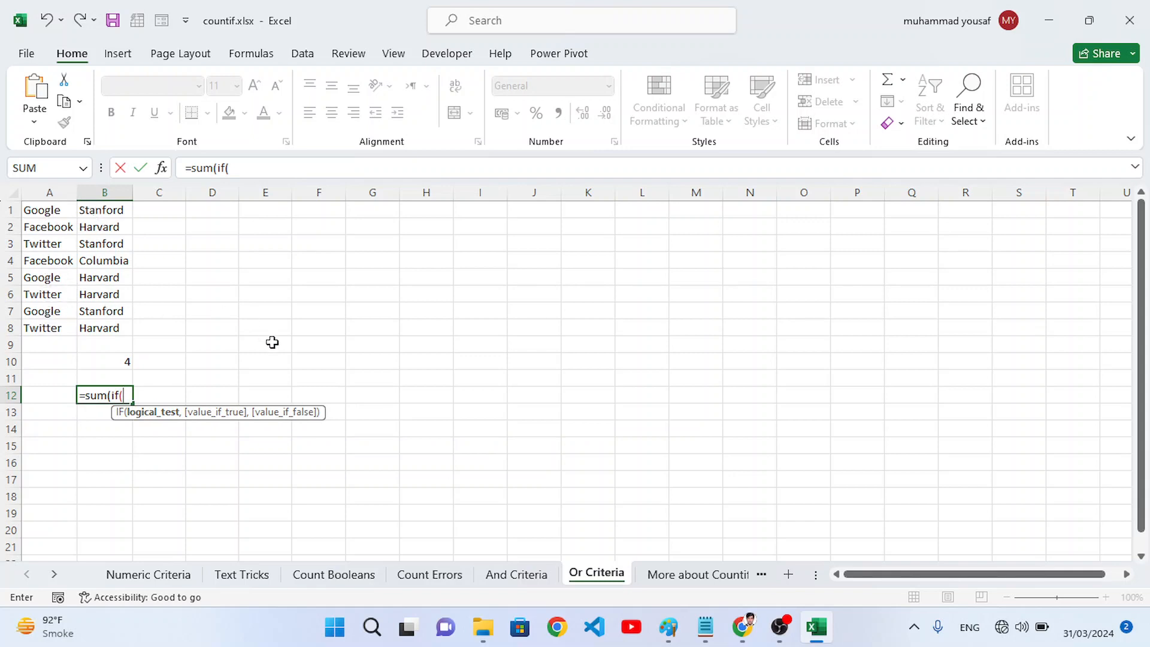
{"action": "type", "text": "()"}
{"action": "key", "text": "Return"}
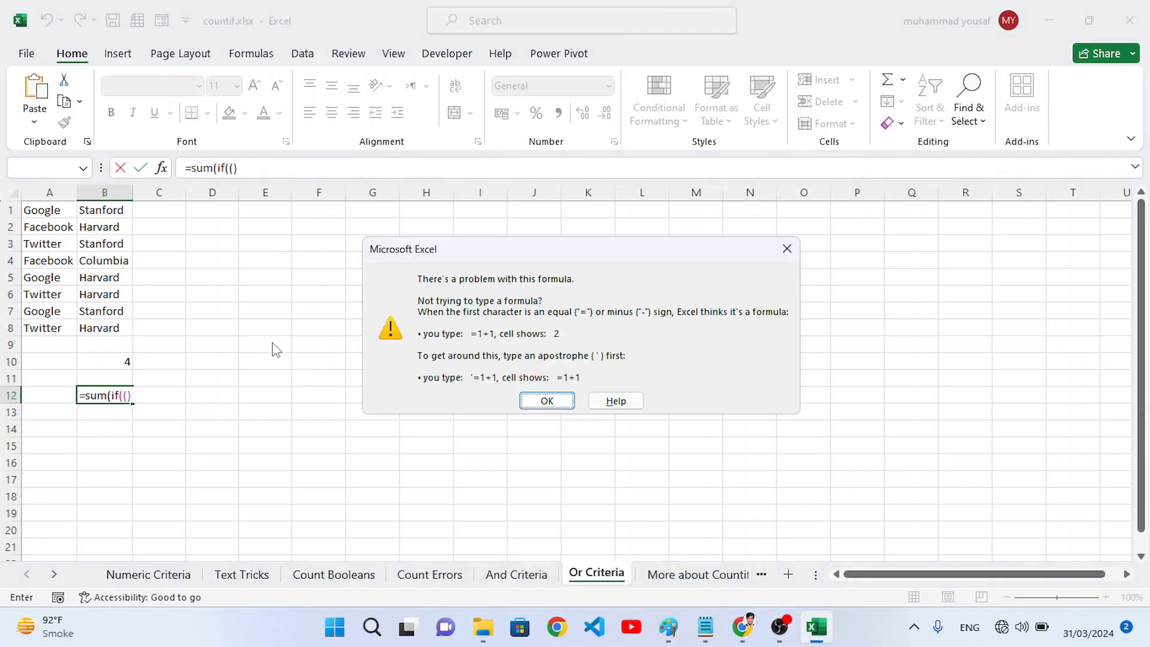
{"action": "left_click", "coordinate": [788, 248]}
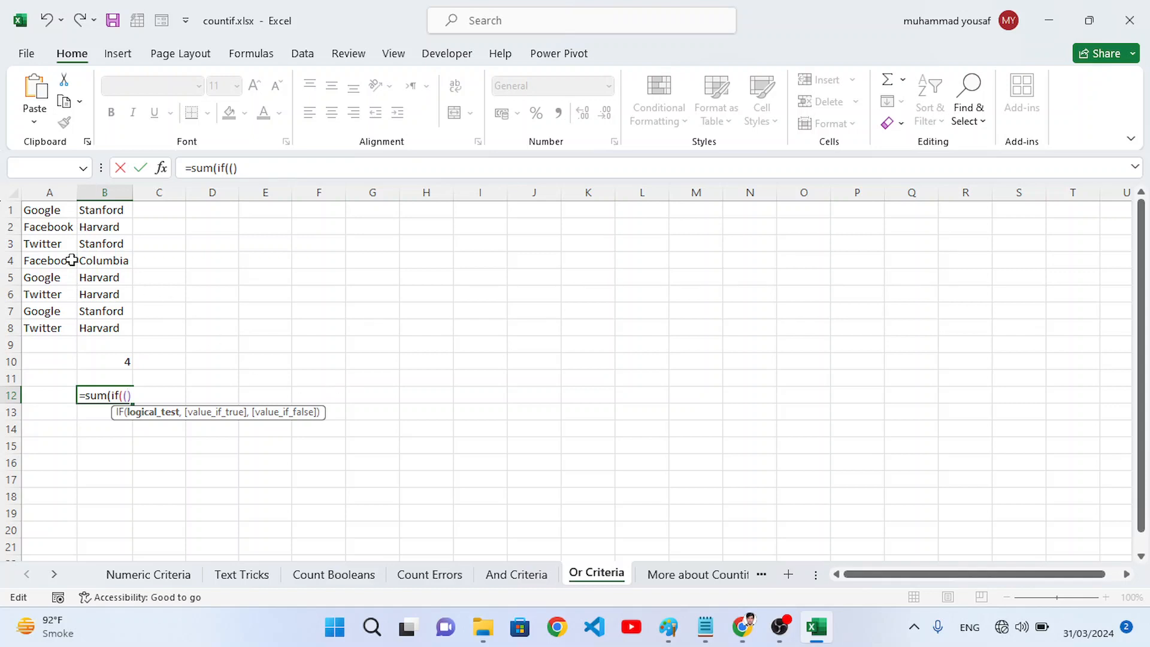
Step: Extend the B12 formula's logical test to (A1:A8, "Google")+(B1:B7,"Stanford"), using a plus sign for the OR condition
{"action": "left_click_drag", "start_coordinate": [42, 209], "coordinate": [54, 327]}
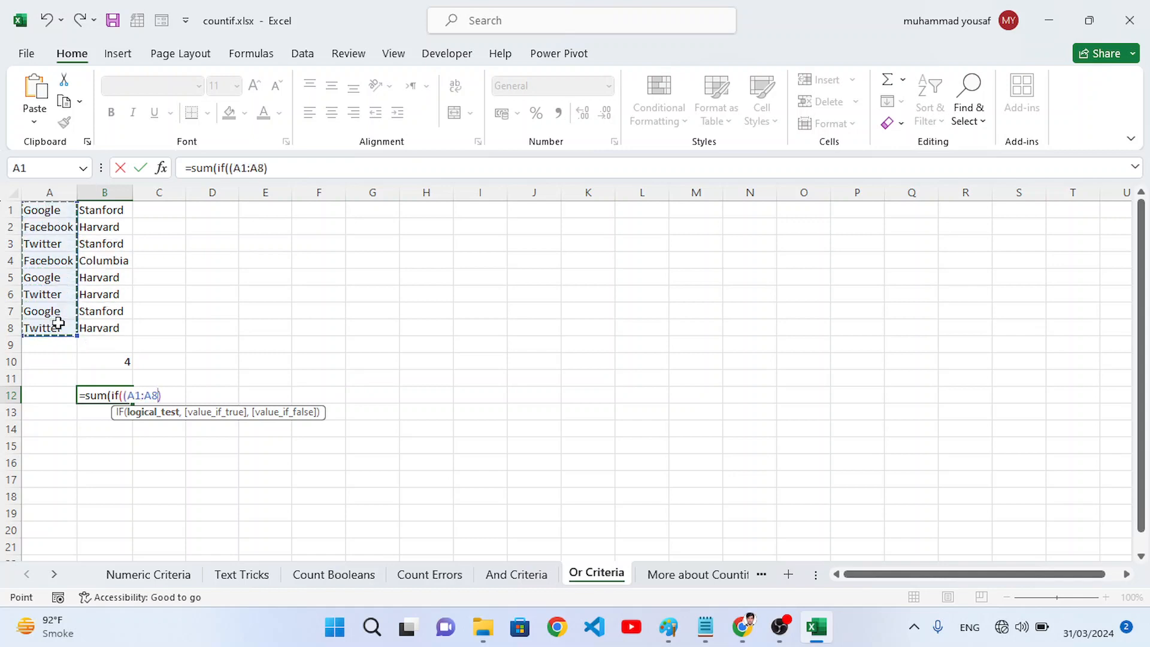
{"action": "type", "text": ", \""}
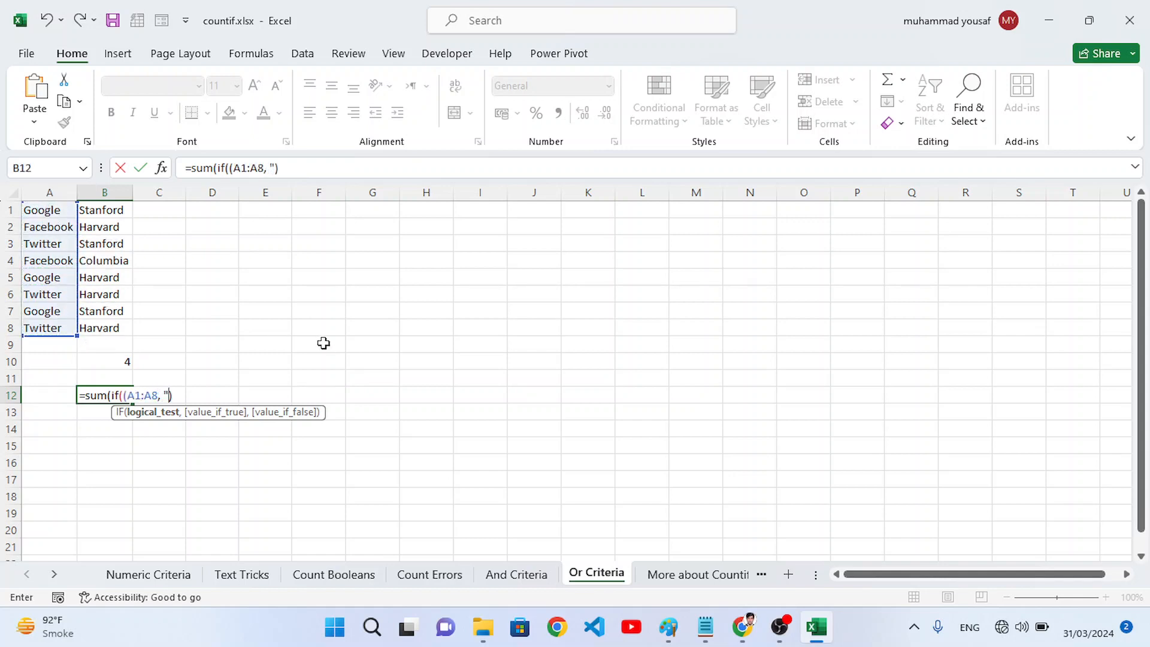
{"action": "type", "text": "Google\""}
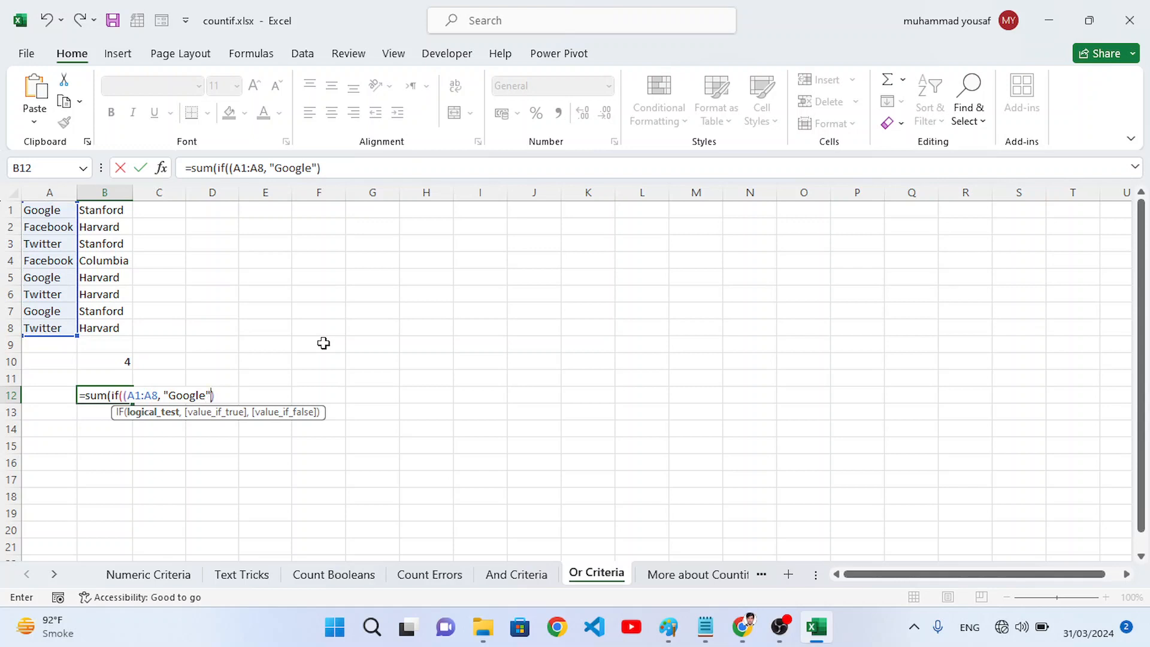
{"action": "left_click", "coordinate": [218, 398]}
{"action": "type", "text": "+("}
{"action": "left_click_drag", "start_coordinate": [110, 210], "coordinate": [117, 310]}
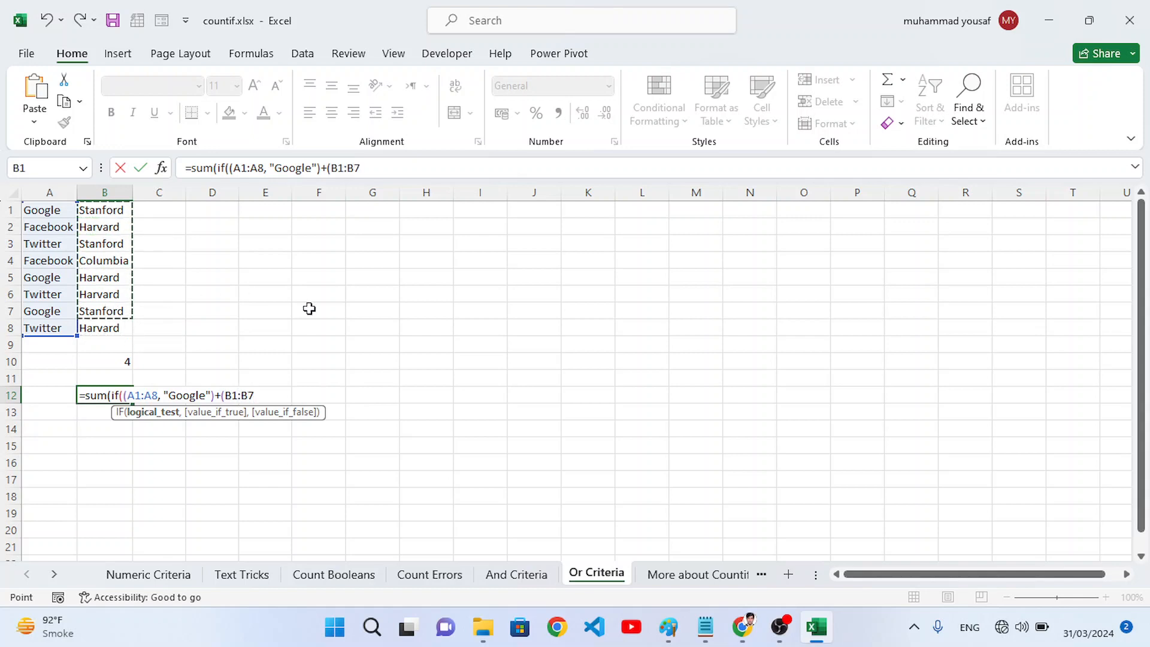
{"action": "type", "text": ",\"Stanford"}
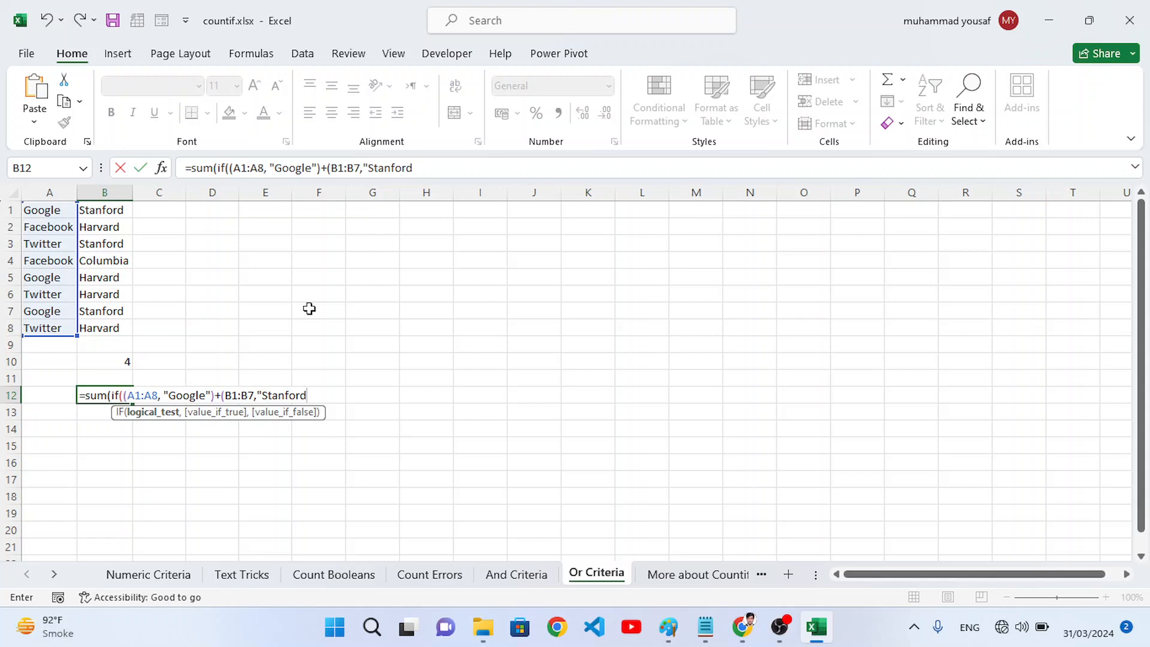
{"action": "type", "text": "\"),"}
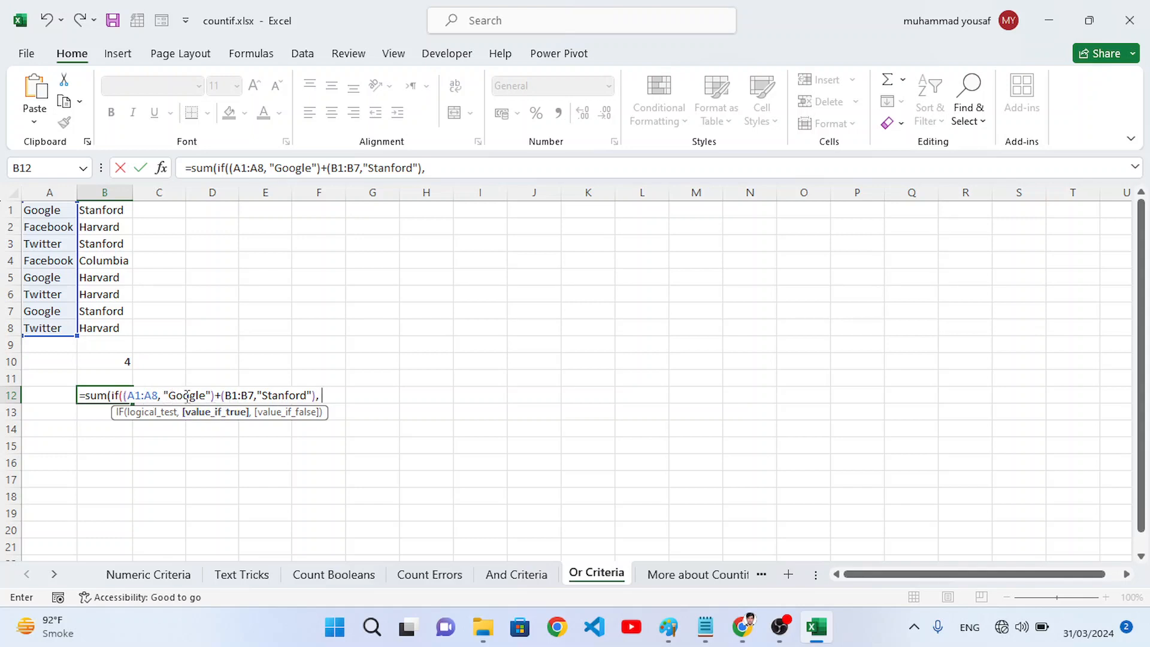
Step: Correct the second range to B1:B8, add 1 and "" as the IF results, close the parentheses, and try to submit the B12 formula
{"action": "left_click", "coordinate": [255, 397]}
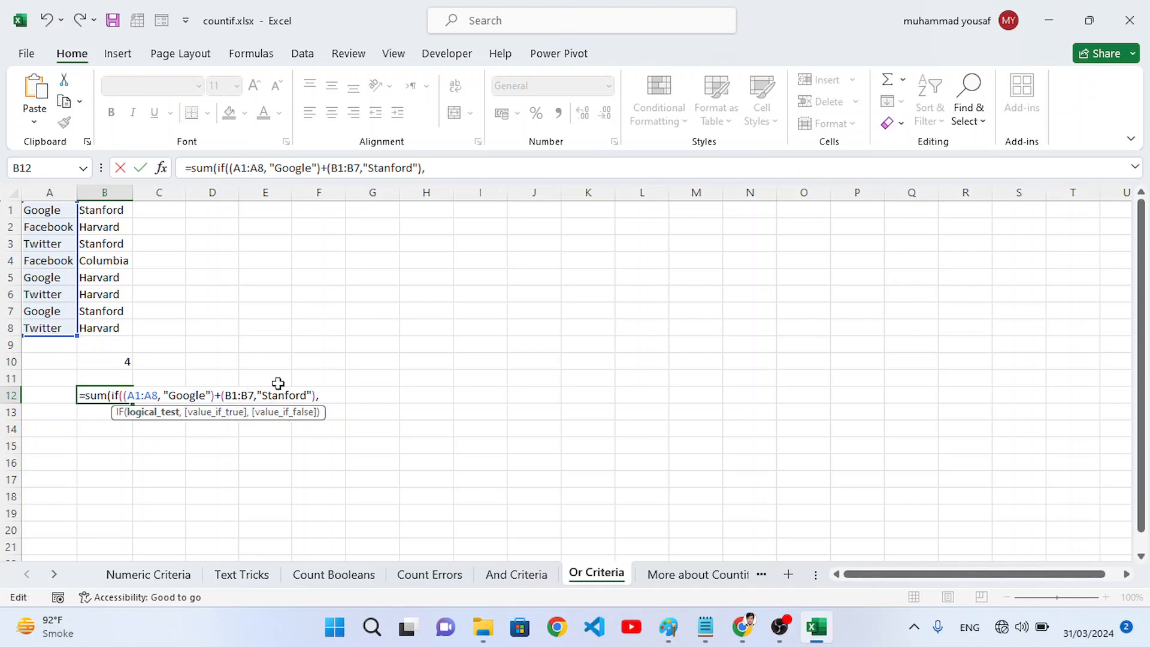
{"action": "key", "text": "BackSpace"}
{"action": "type", "text": "8"}
{"action": "key", "text": "End"}
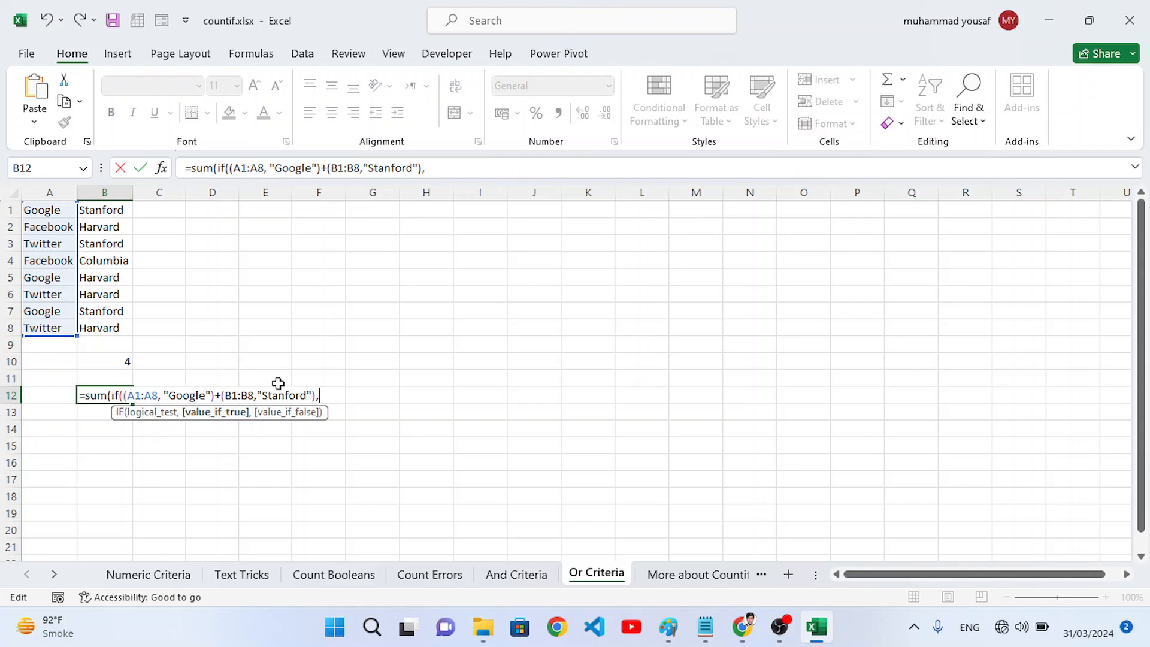
{"action": "type", "text": "1, \"\""}
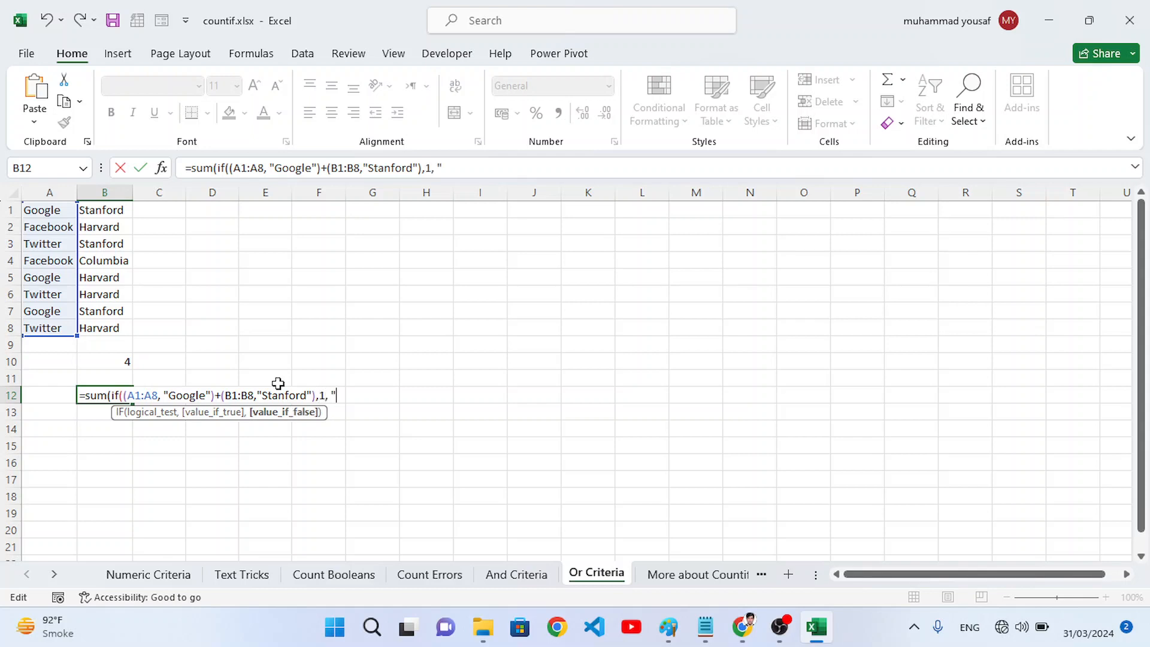
{"action": "type", "text": "))"}
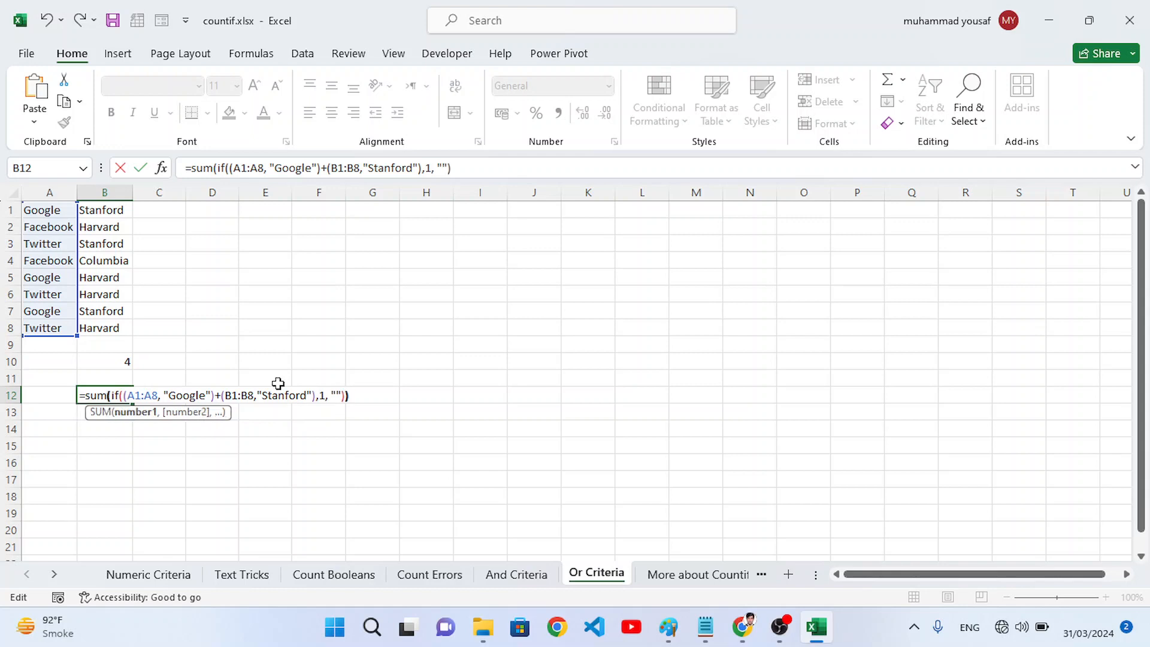
{"action": "key", "text": "Return"}
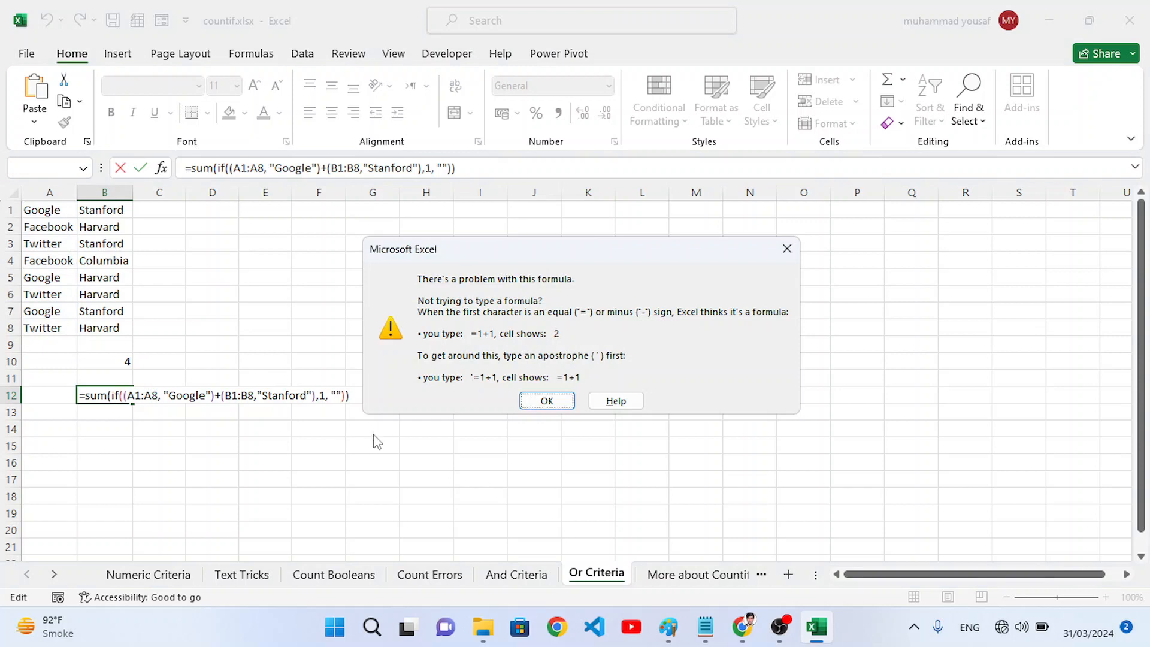
{"action": "left_click", "coordinate": [778, 259]}
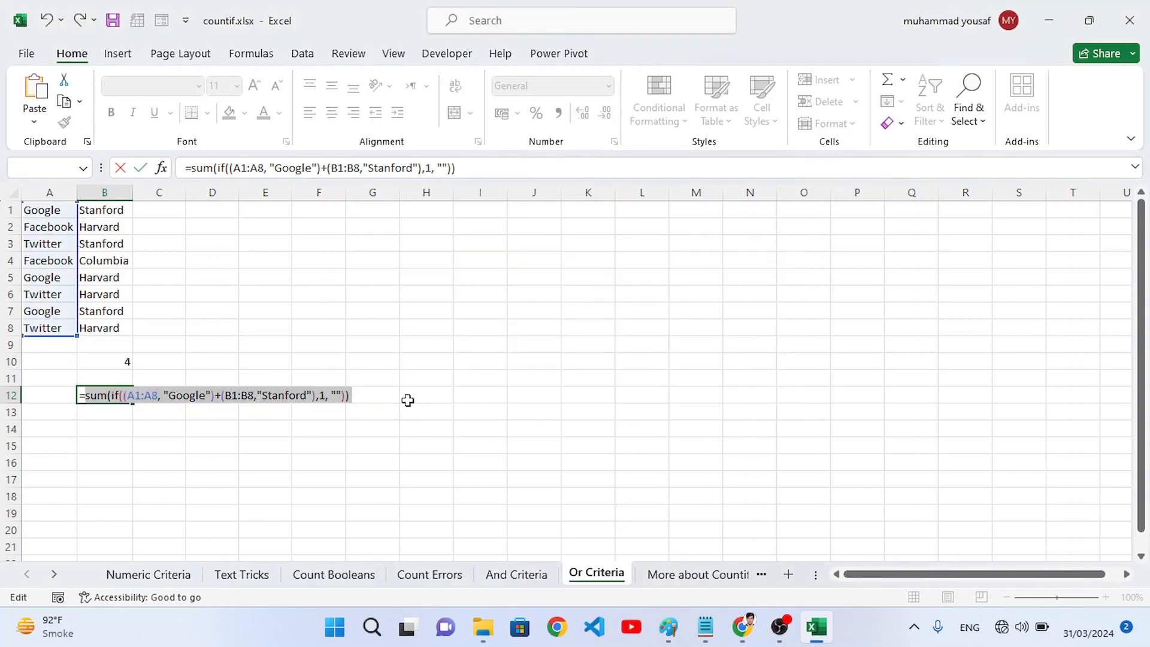
Step: Try submitting the B12 formula with an extra closing parenthesis at its end
{"action": "left_click", "coordinate": [359, 400]}
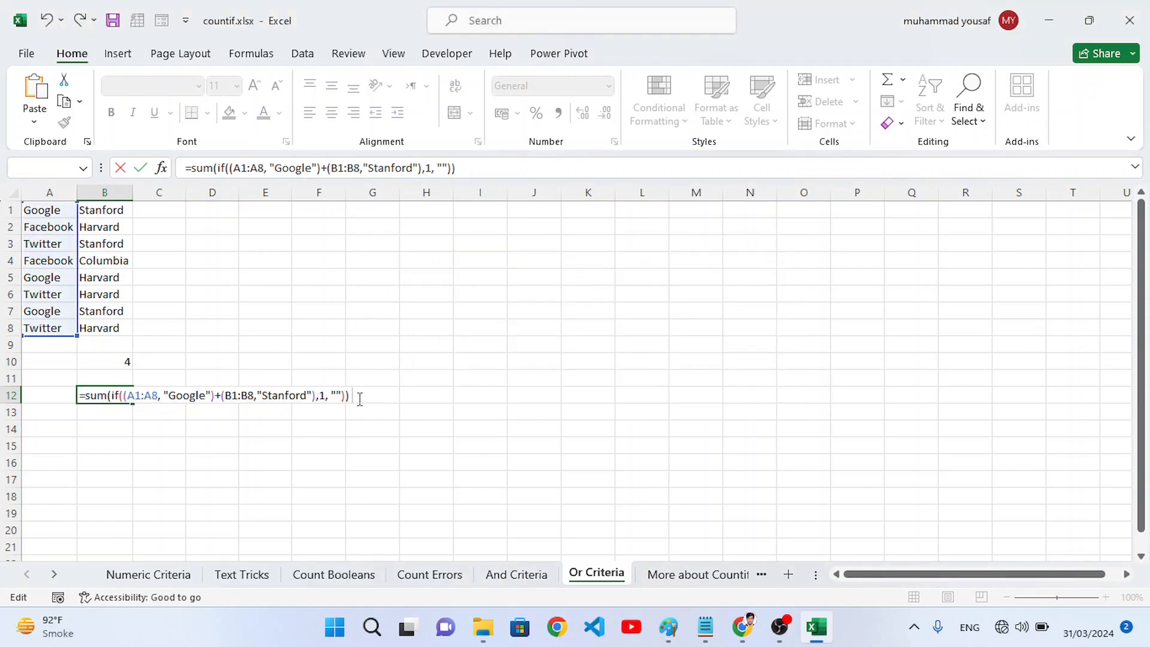
{"action": "type", "text": ")"}
{"action": "key", "text": "Return"}
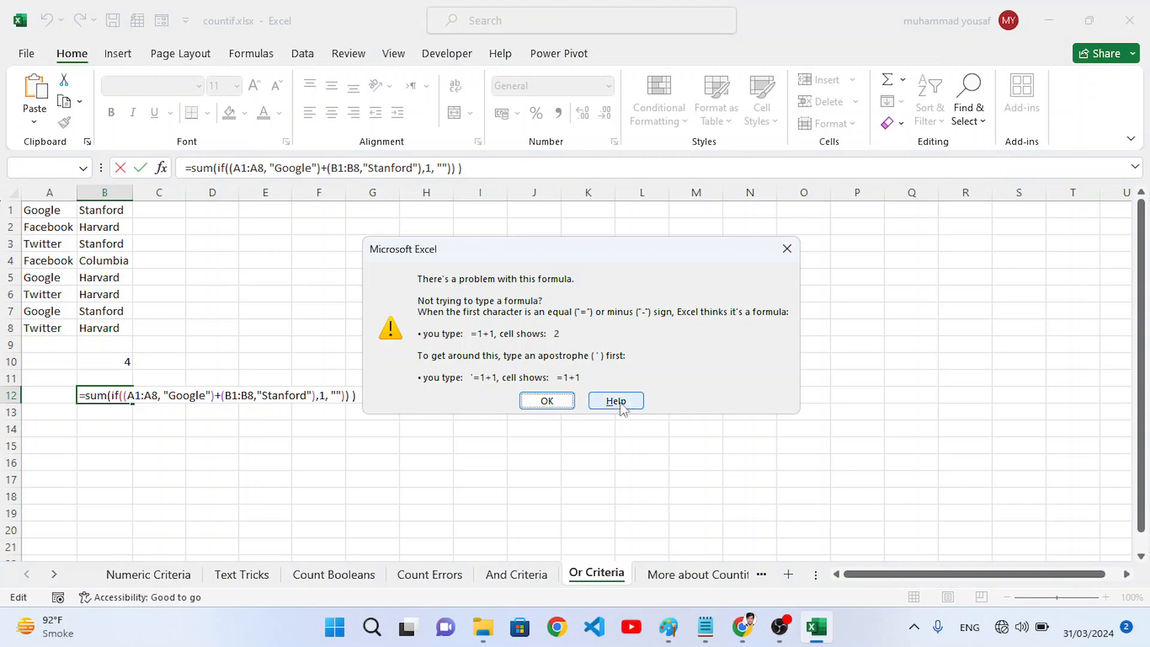
{"action": "left_click", "coordinate": [786, 248]}
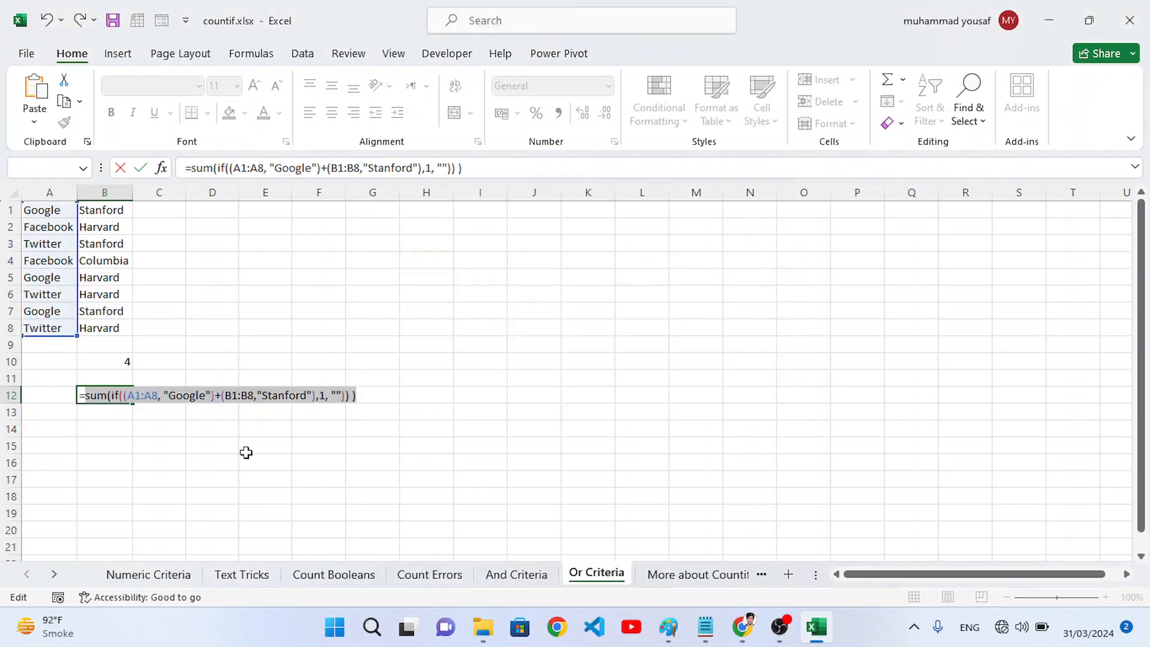
Step: Rewrite the B12 formula as =SUM(IF((A1:A8,"Google")+(B1:B8,"Stanford"),1,0)) and try to submit it
{"action": "left_click", "coordinate": [186, 400]}
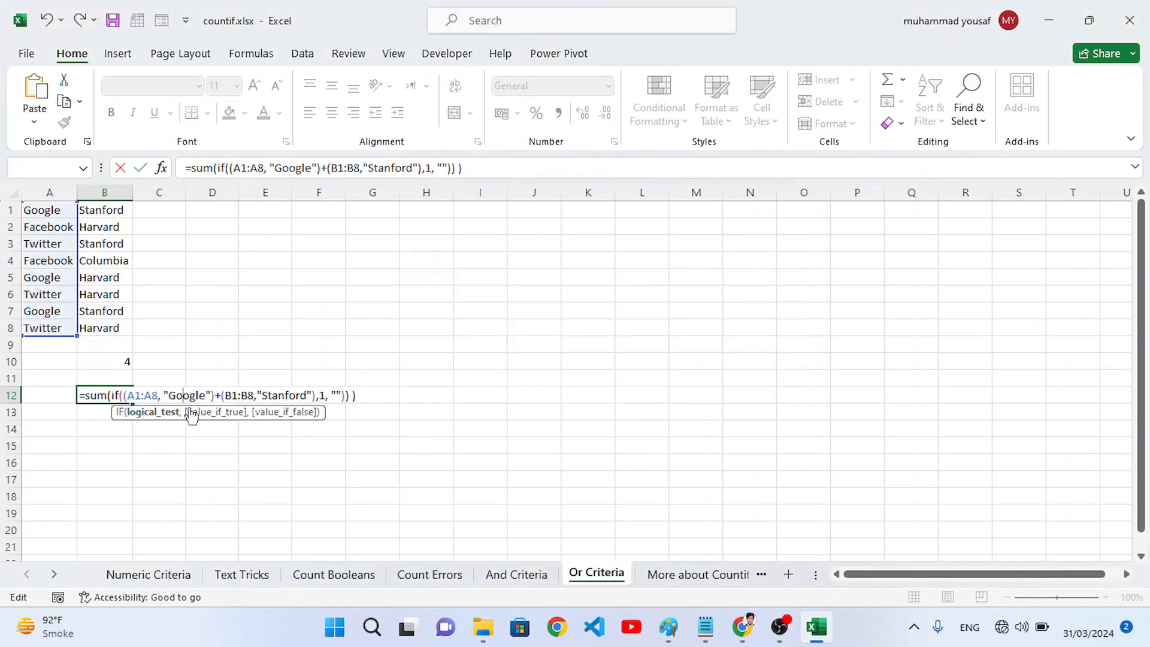
{"action": "left_click", "coordinate": [369, 395]}
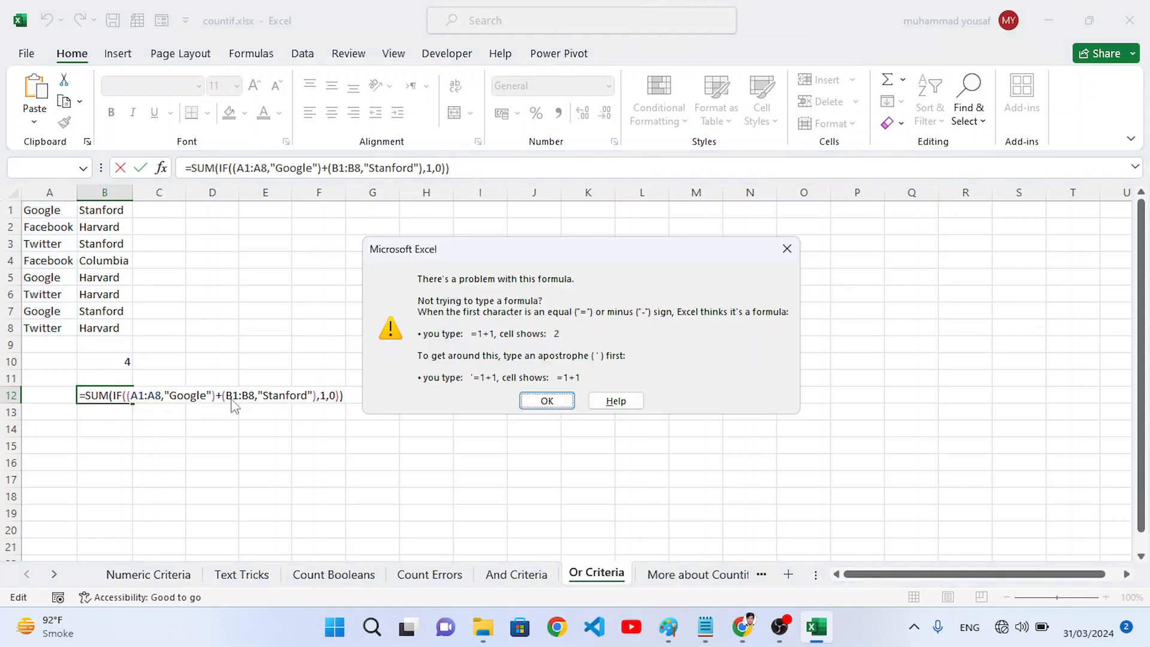
{"action": "left_click", "coordinate": [786, 250]}
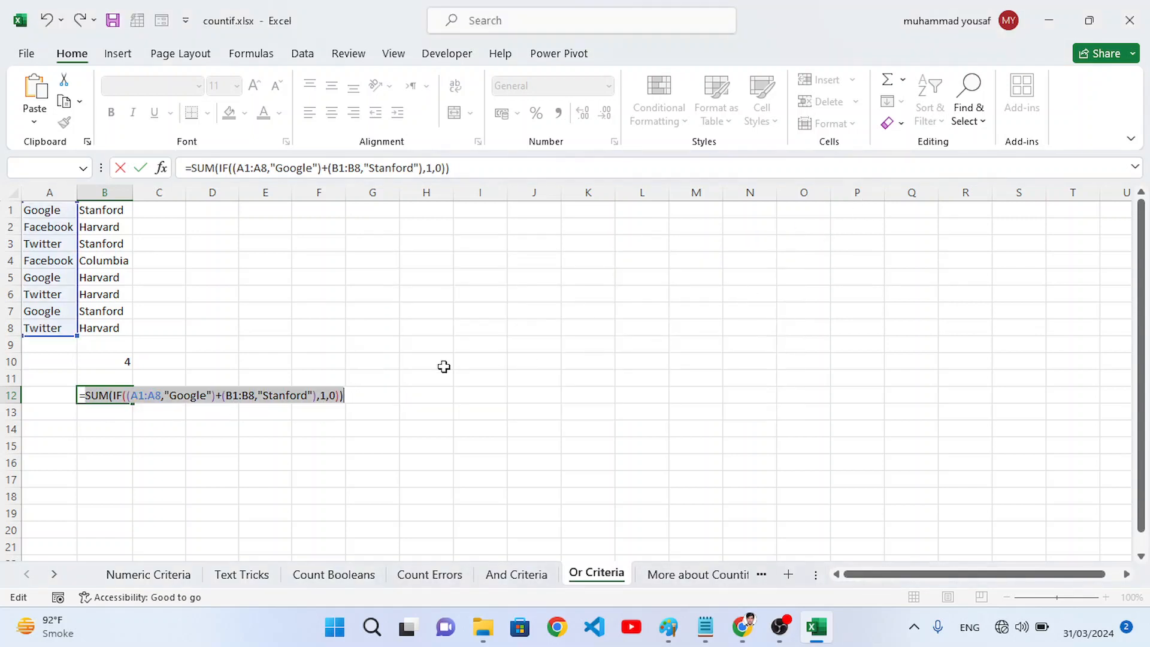
Step: Replace the commas after A1:A8 and B1:B8 with equals signs in the B12 formula and submit it
{"action": "left_click", "coordinate": [166, 398]}
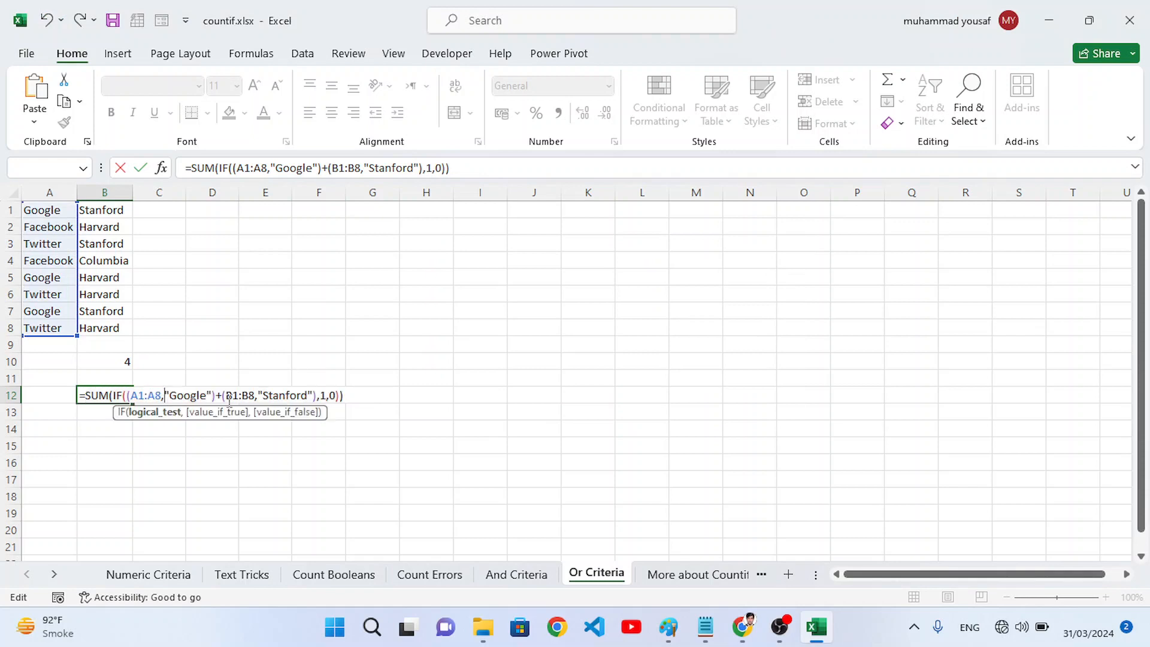
{"action": "key", "text": "BackSpace"}
{"action": "type", "text": "="}
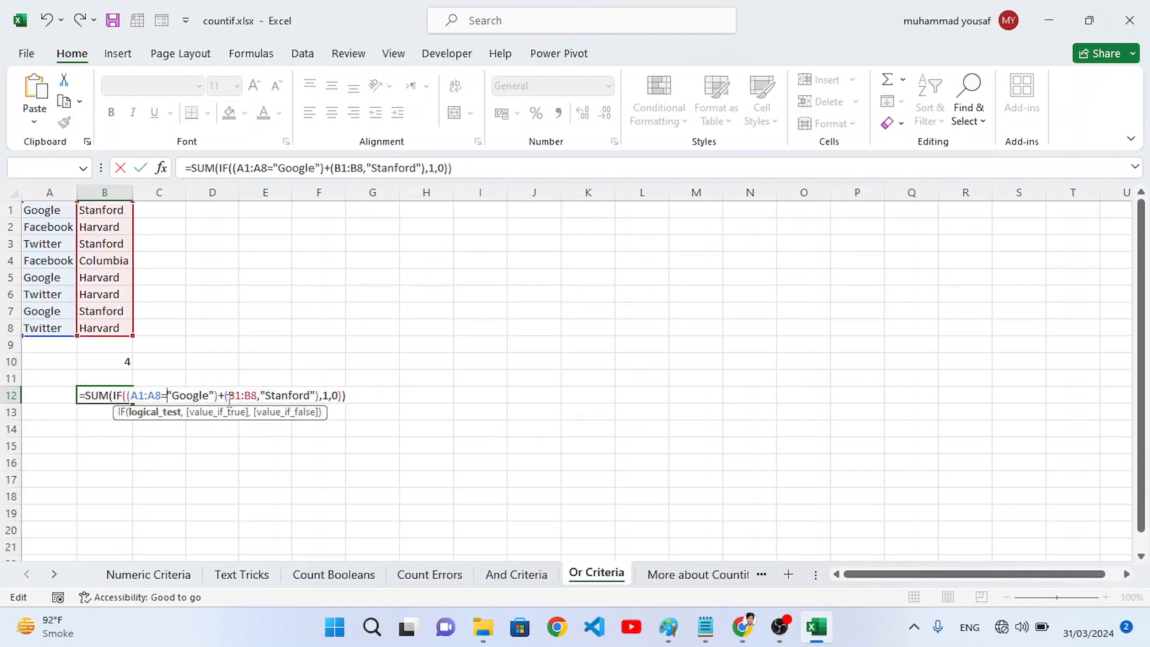
{"action": "left_click", "coordinate": [262, 396]}
{"action": "key", "text": "BackSpace"}
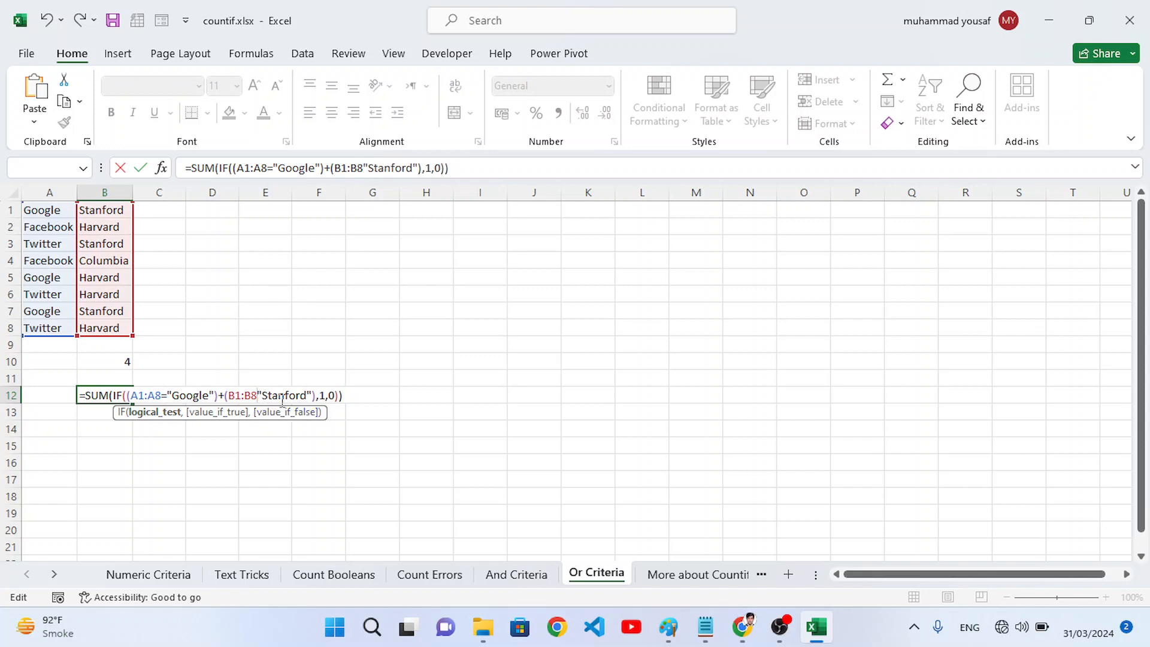
{"action": "type", "text": "="}
{"action": "key", "text": "Return"}
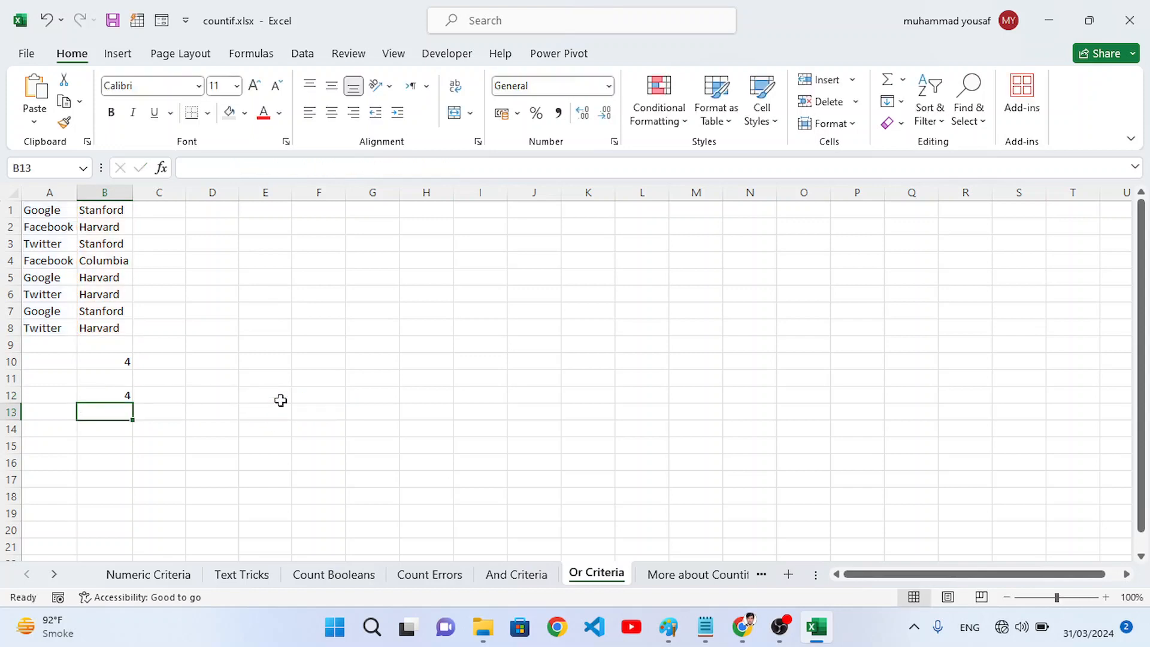
Step: Review the B12 formula and check the rows in A1:B8 that match Google or Stanford
{"action": "left_click", "coordinate": [131, 398]}
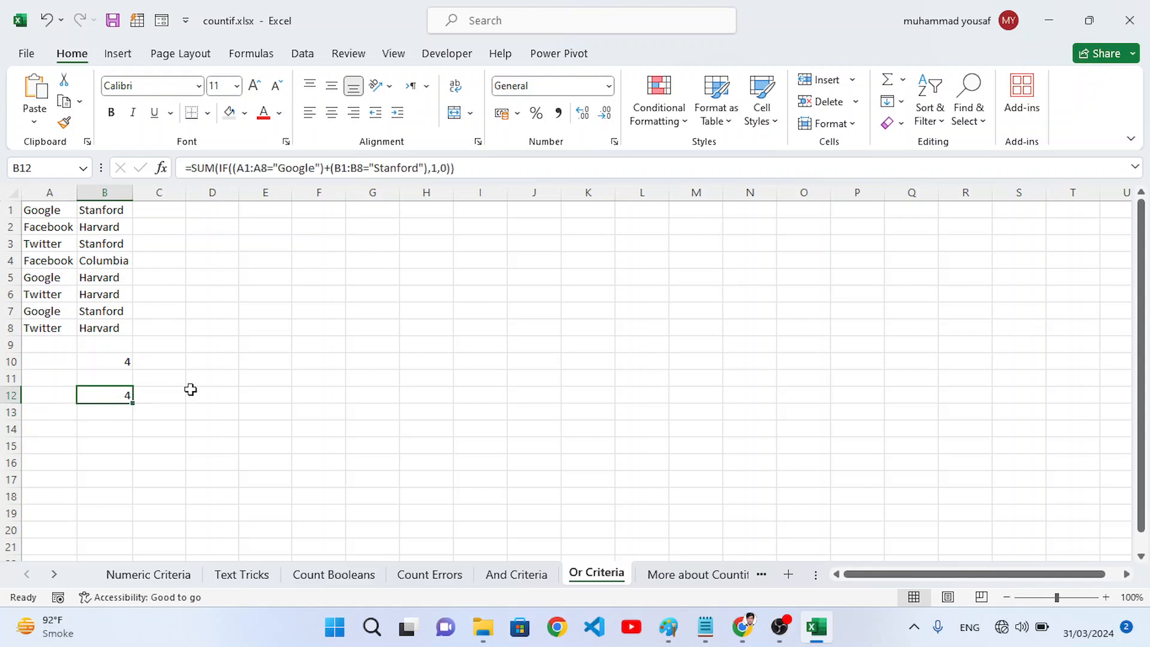
{"action": "left_click_drag", "start_coordinate": [82, 216], "coordinate": [95, 215]}
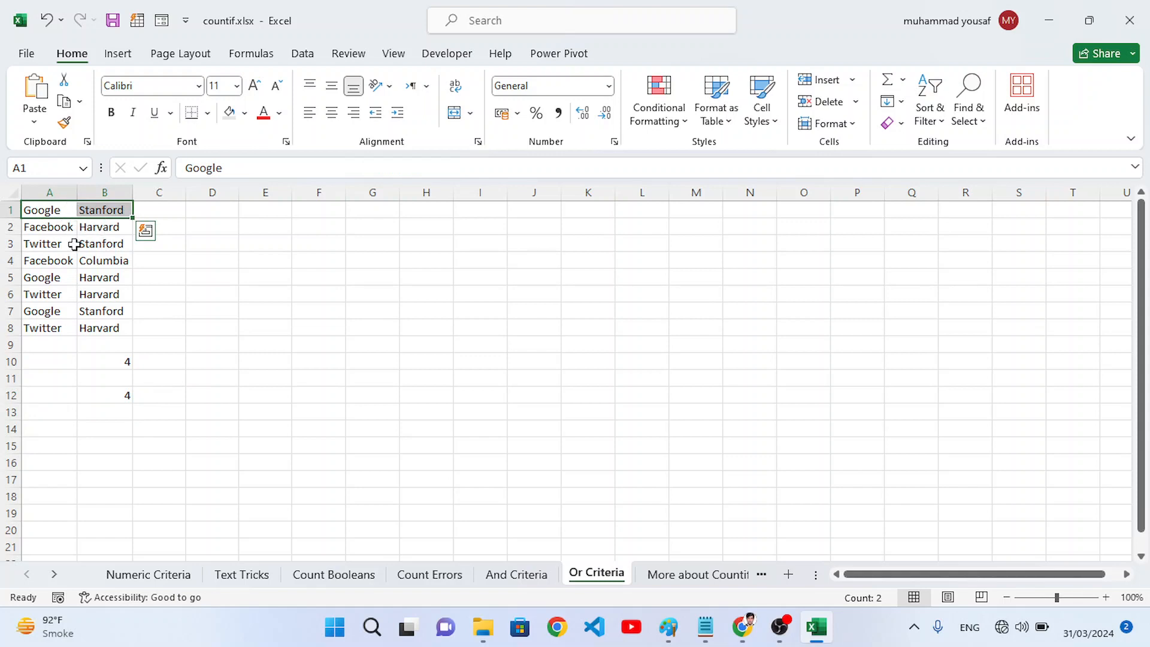
{"action": "left_click_drag", "start_coordinate": [62, 241], "coordinate": [98, 245]}
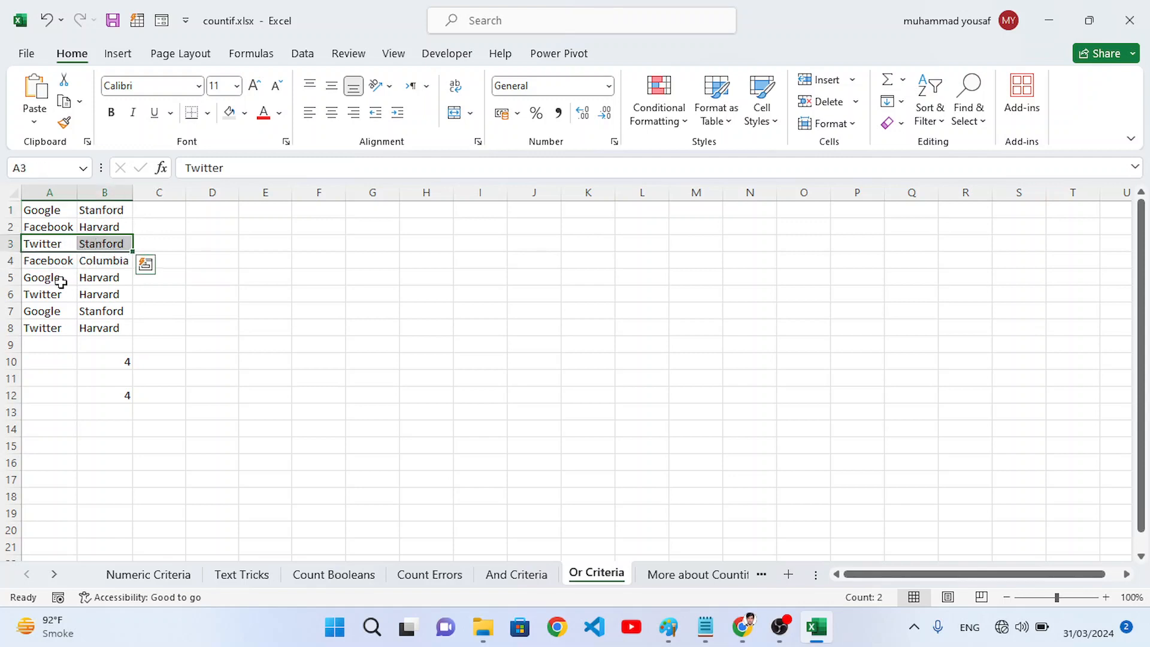
{"action": "left_click_drag", "start_coordinate": [48, 277], "coordinate": [101, 313]}
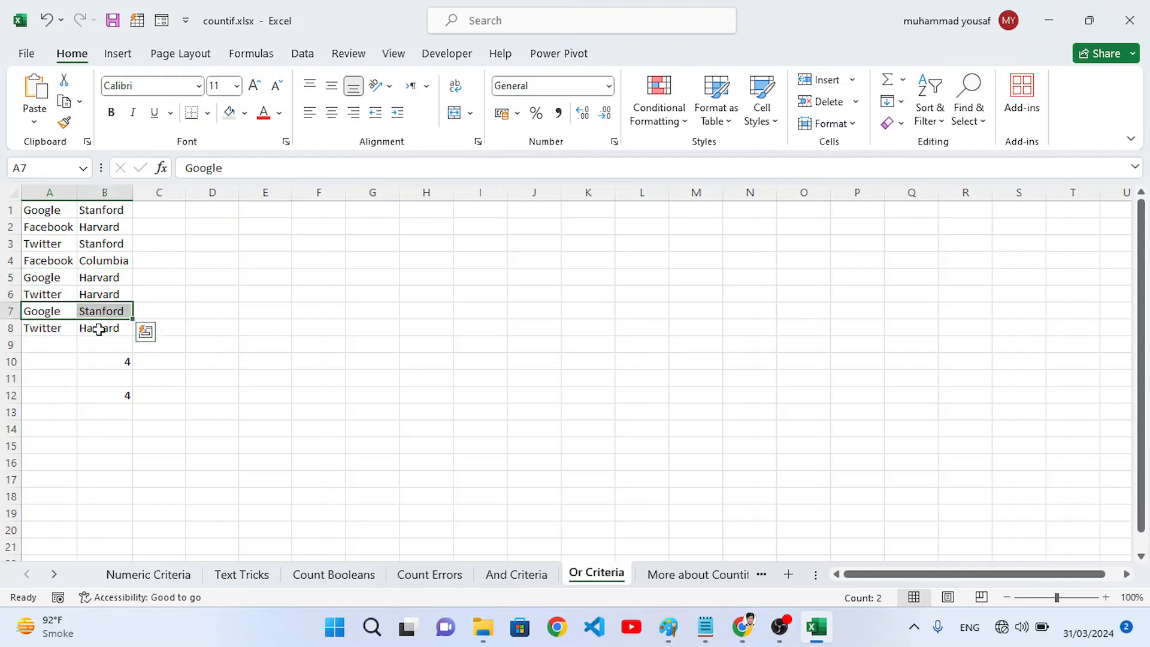
Step: Replace the entry in cell B8 with Google
{"action": "left_click", "coordinate": [99, 329]}
{"action": "type", "text": "G"}
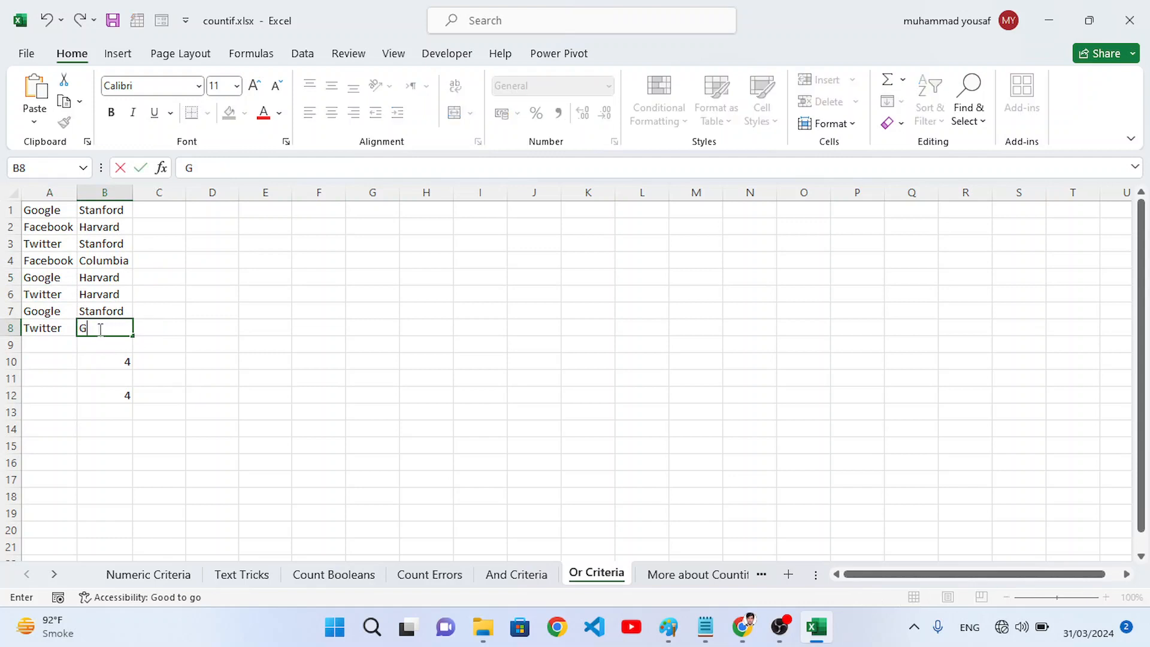
{"action": "type", "text": "oogle"}
{"action": "key", "text": "Return"}
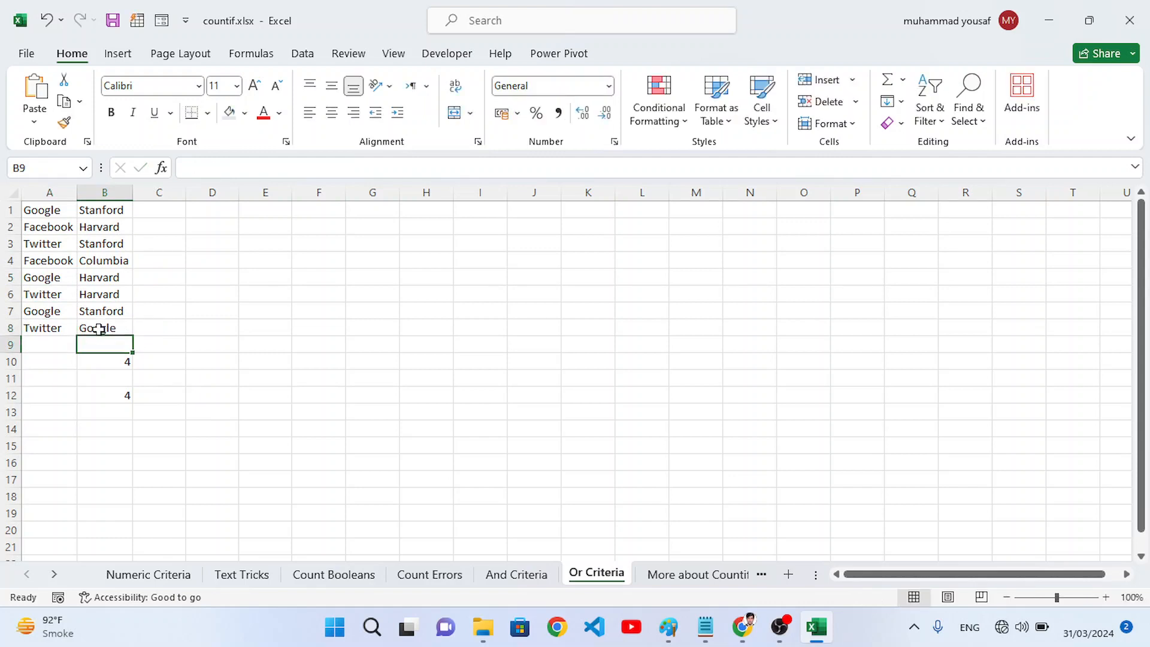
Step: Set cell B8 to Stanford and check the recalculated OR counts in B10 and B12
{"action": "left_click", "coordinate": [104, 331]}
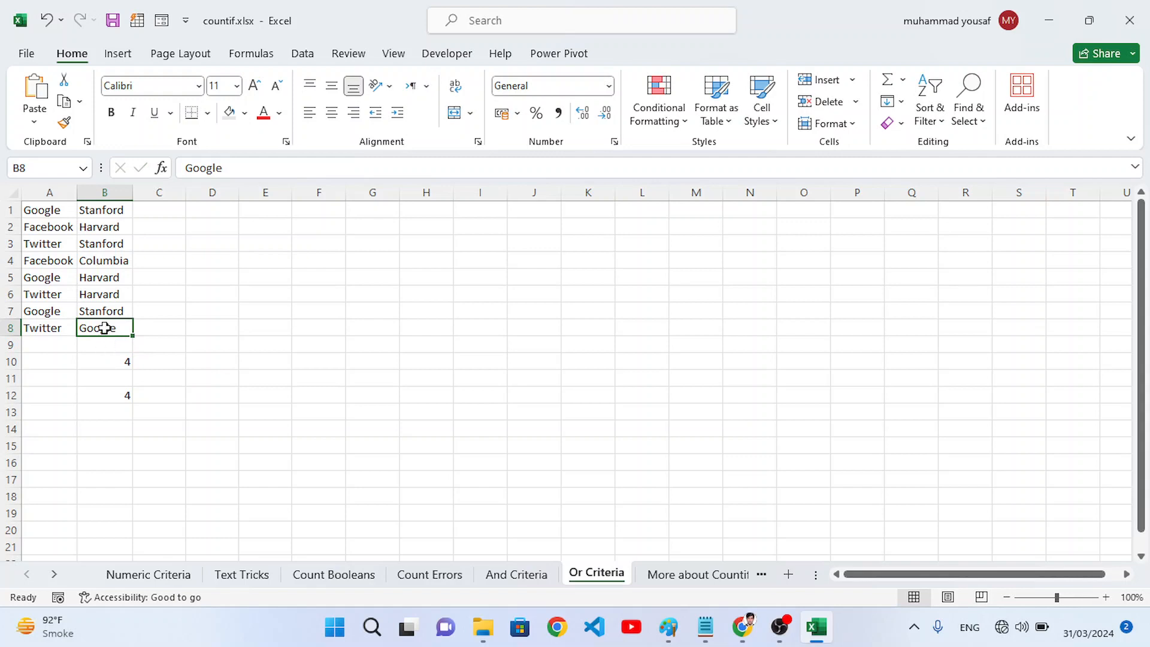
{"action": "double_click", "coordinate": [105, 326]}
{"action": "double_click", "coordinate": [106, 327]}
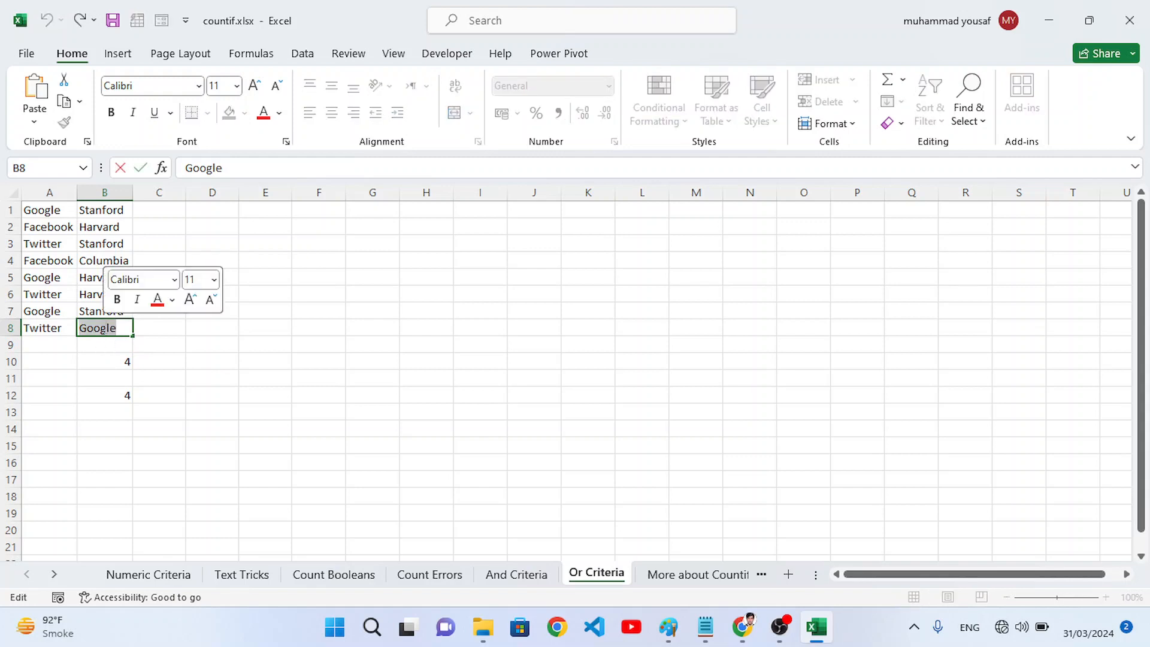
{"action": "type", "text": "Stanford"}
{"action": "key", "text": "Return"}
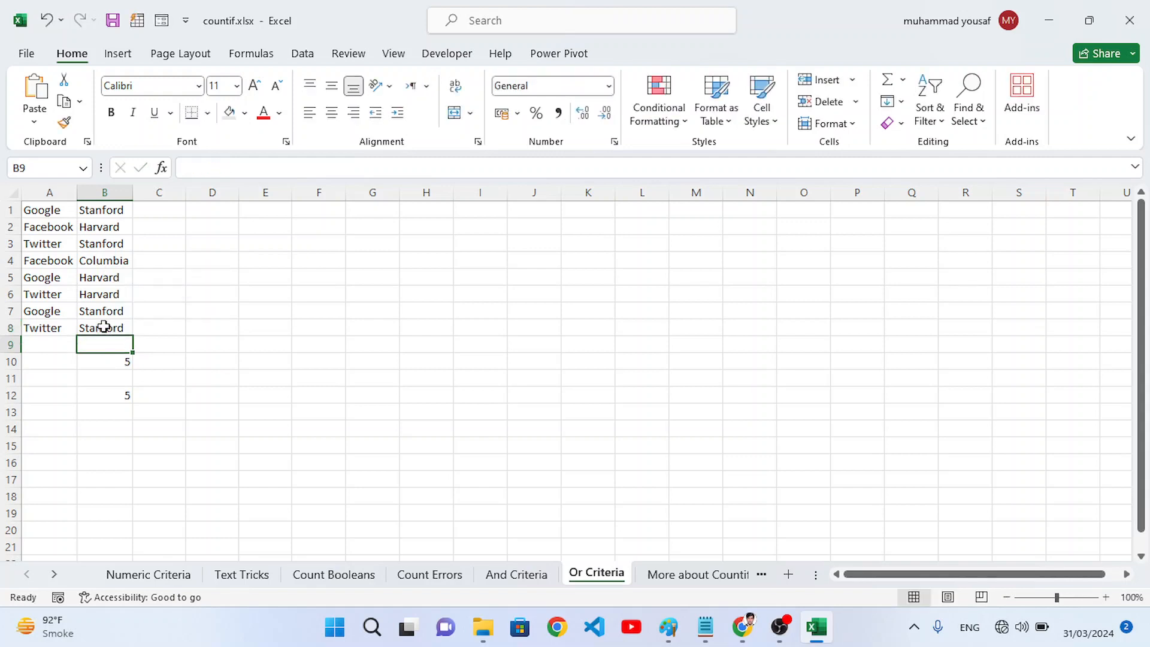
{"action": "left_click", "coordinate": [108, 363]}
{"action": "left_click", "coordinate": [113, 412]}
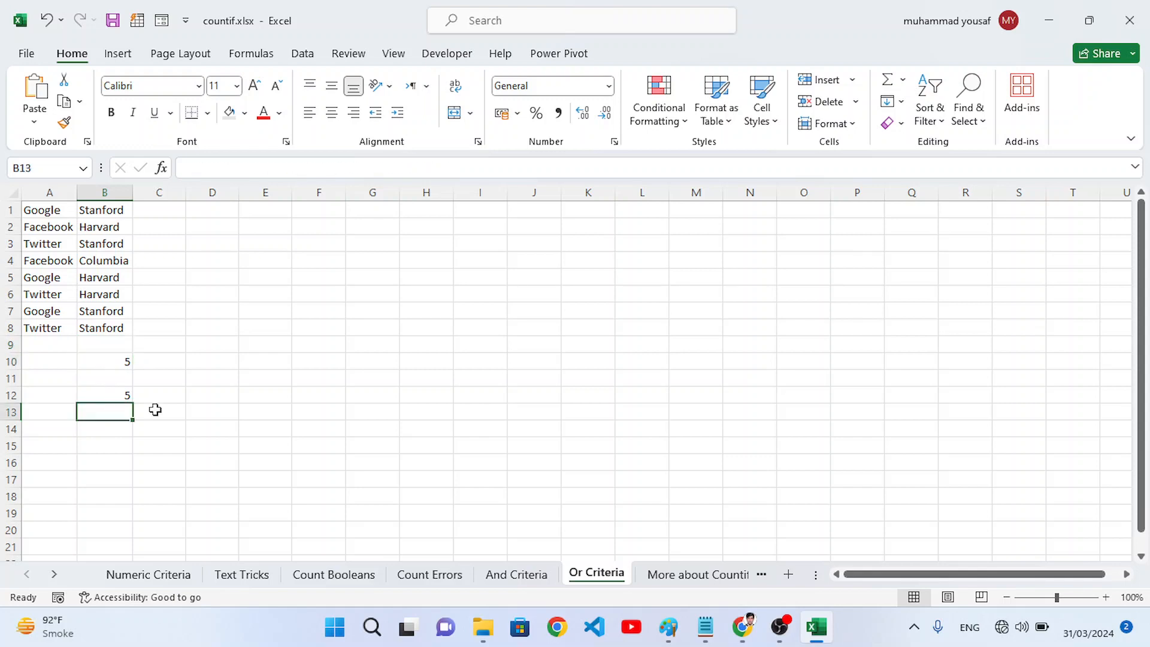
{"action": "left_click", "coordinate": [106, 394]}
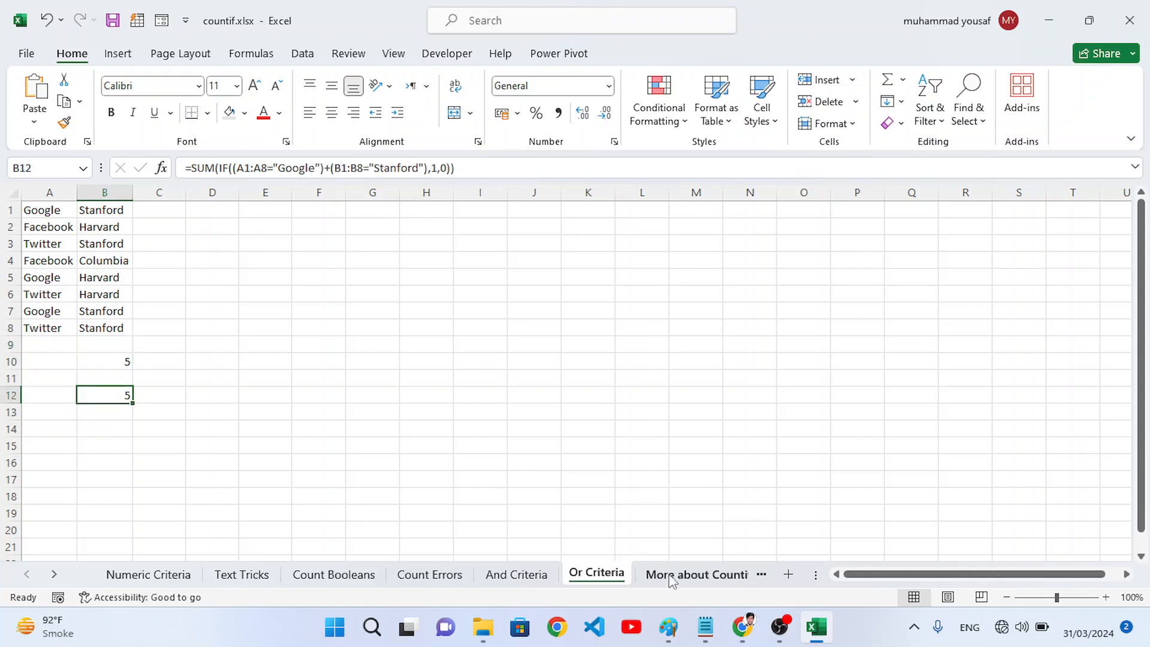
Step: View the More about Countif worksheet, then go back to the Count Booleans worksheet
{"action": "left_click", "coordinate": [648, 574]}
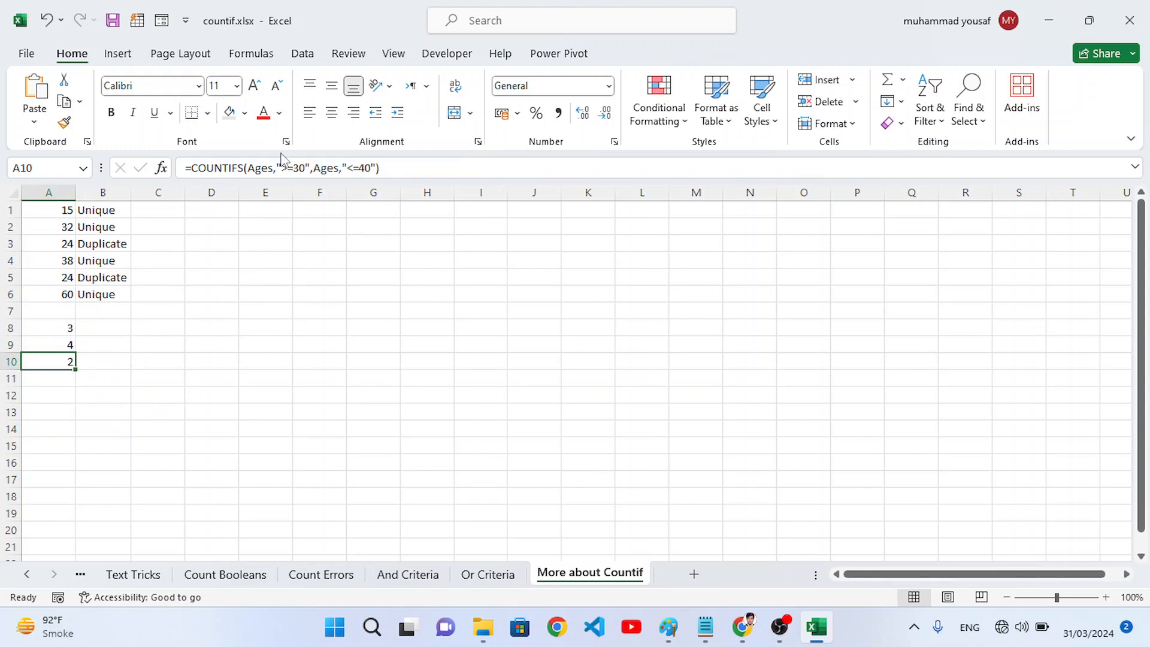
{"action": "left_click", "coordinate": [137, 347]}
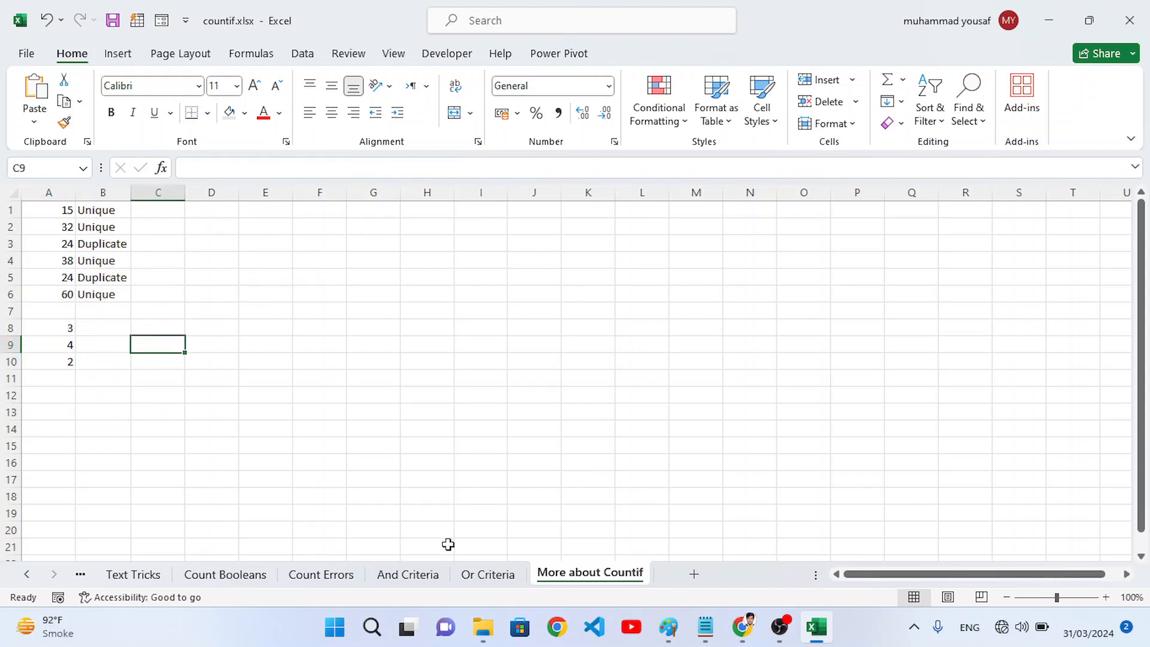
{"action": "left_click", "coordinate": [255, 578]}
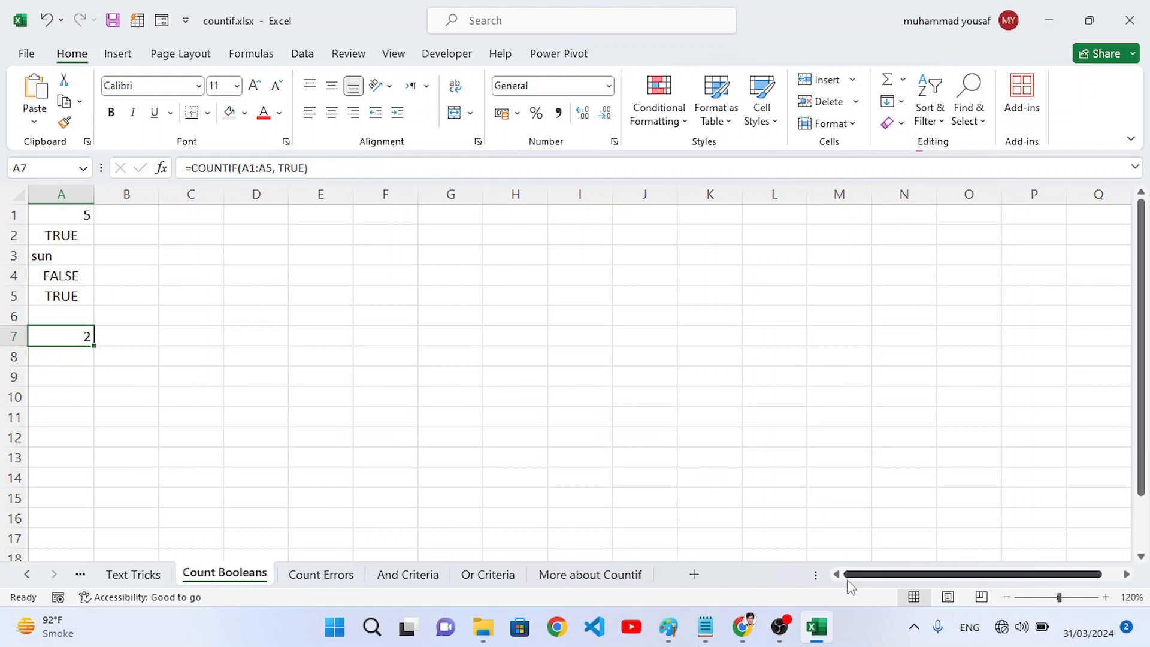
{"action": "left_click", "coordinate": [854, 628]}
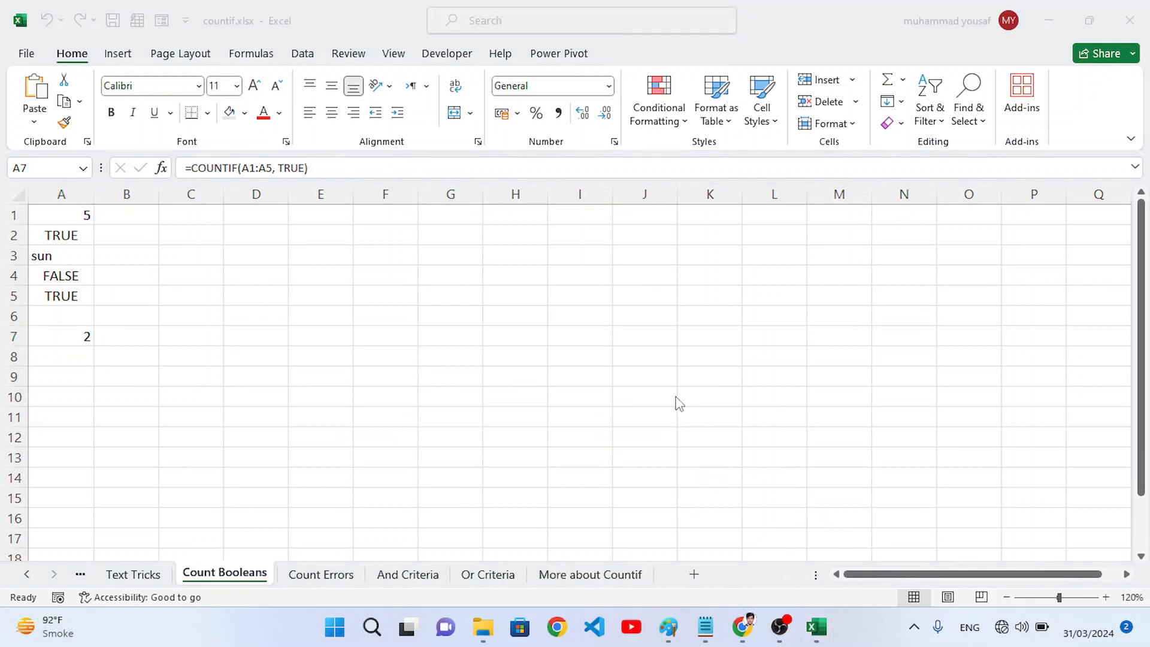